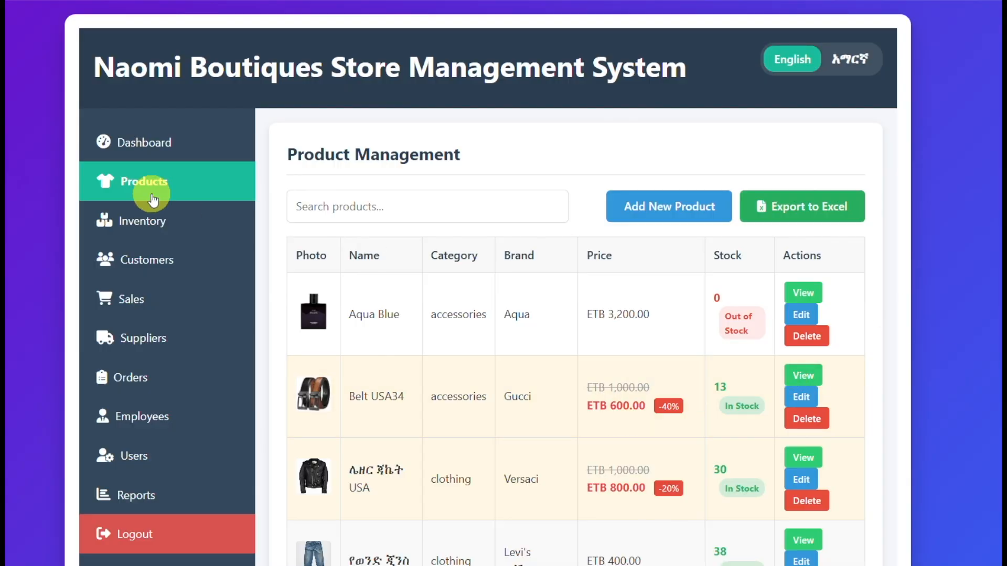
Step: Switch the store management system's interface language from English to Amharic
{"action": "scroll", "coordinate": [504, 262], "scroll_direction": "down", "scroll_amount": 5}
{"action": "scroll", "coordinate": [471, 322], "scroll_direction": "up", "scroll_amount": 3}
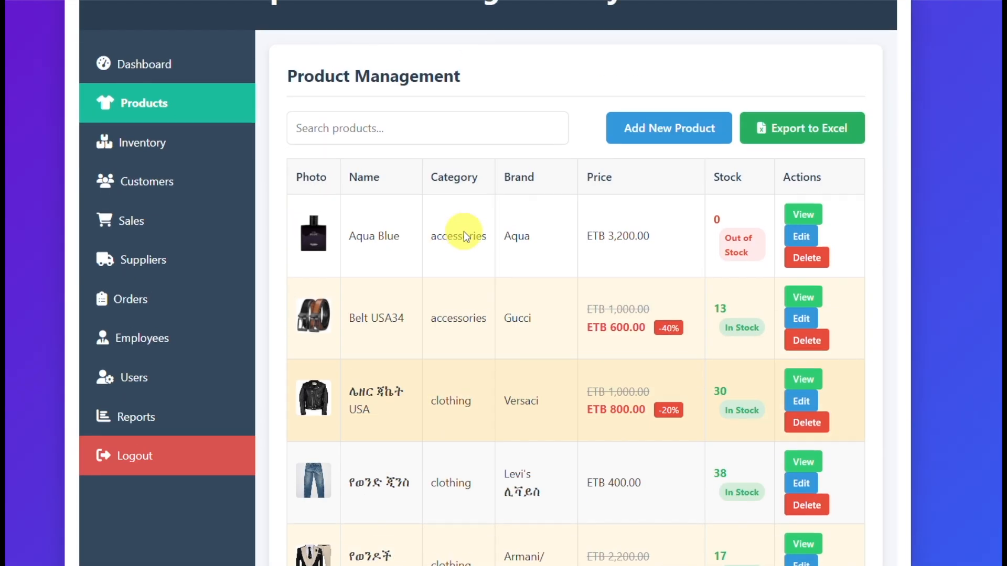
{"action": "scroll", "coordinate": [738, 198], "scroll_direction": "up", "scroll_amount": 2}
{"action": "left_click", "coordinate": [849, 71]}
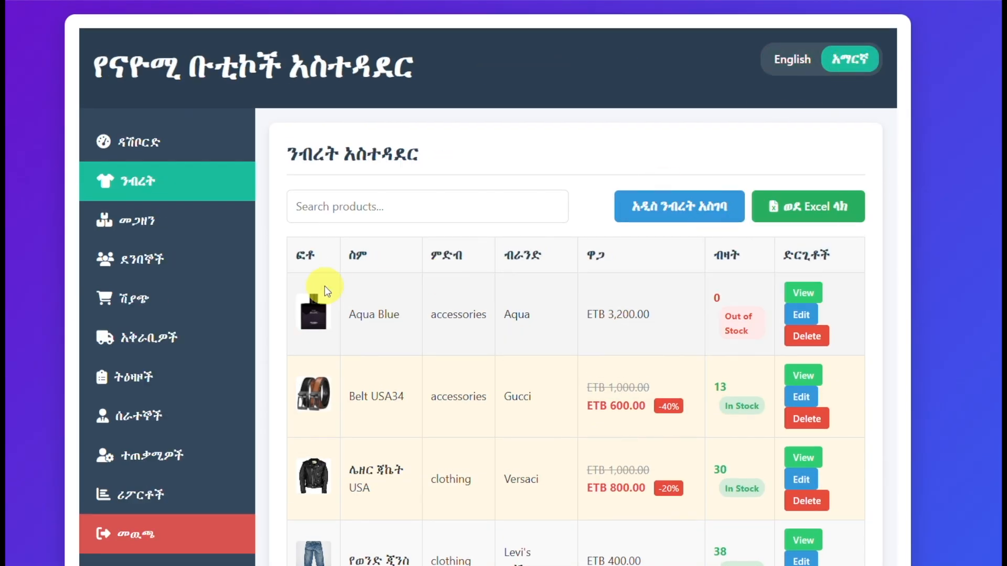
Step: View the details of the last footwear product, ጫማ, enlarge its photo and close the details
{"action": "scroll", "coordinate": [602, 330], "scroll_direction": "down", "scroll_amount": 8}
{"action": "scroll", "coordinate": [605, 329], "scroll_direction": "down", "scroll_amount": 4}
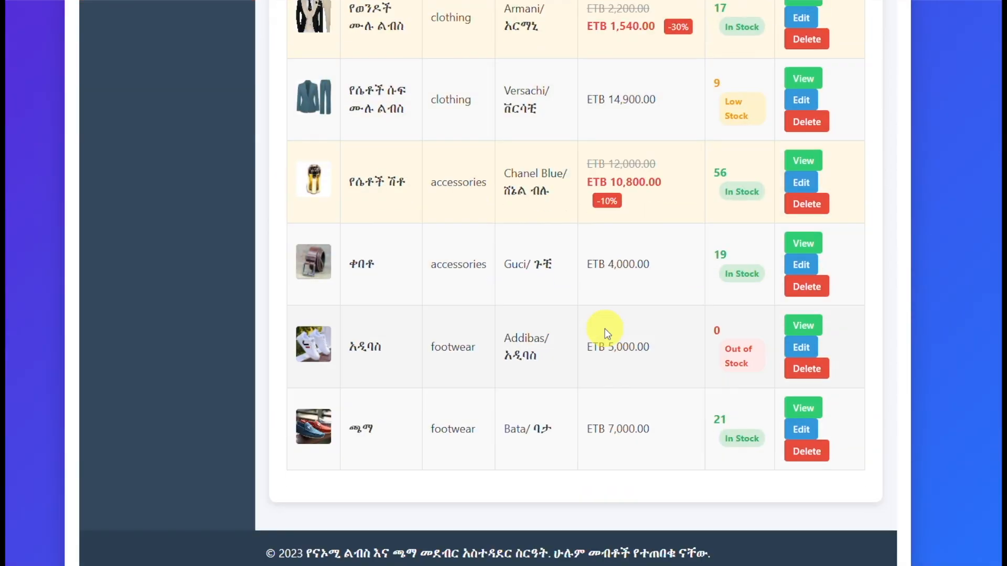
{"action": "left_click", "coordinate": [810, 413]}
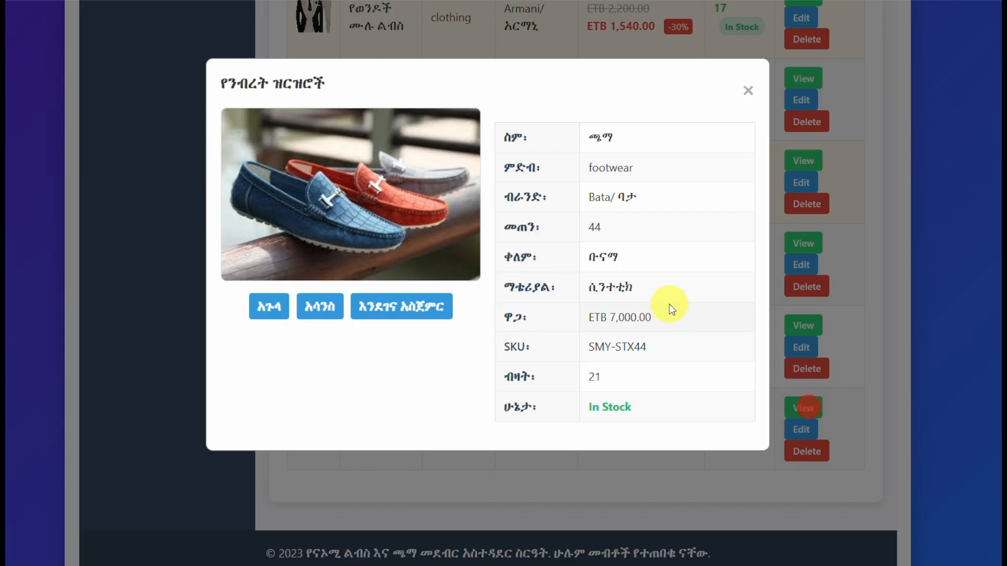
{"action": "left_click", "coordinate": [258, 318]}
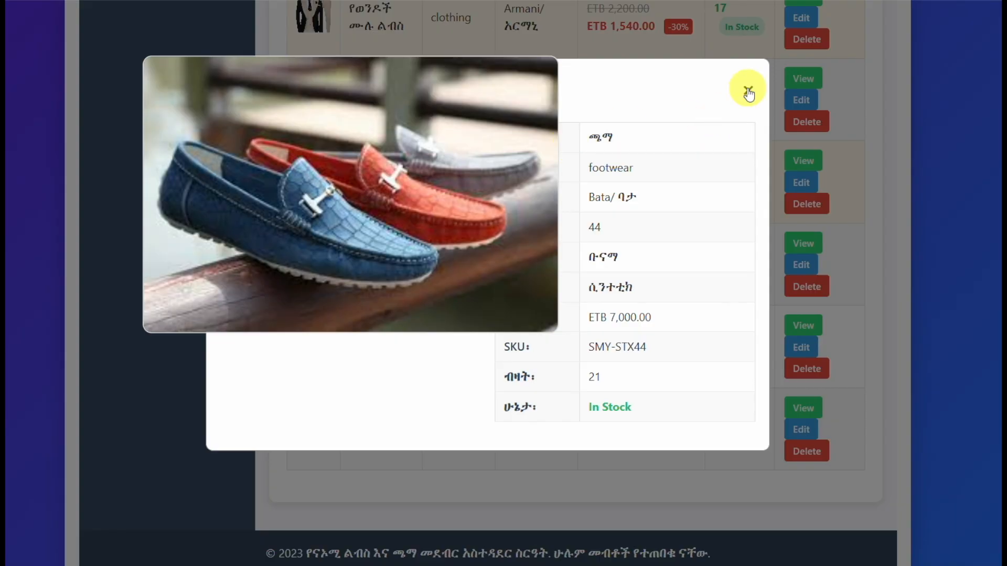
{"action": "left_click", "coordinate": [748, 92]}
{"action": "scroll", "coordinate": [700, 187], "scroll_direction": "up", "scroll_amount": 8}
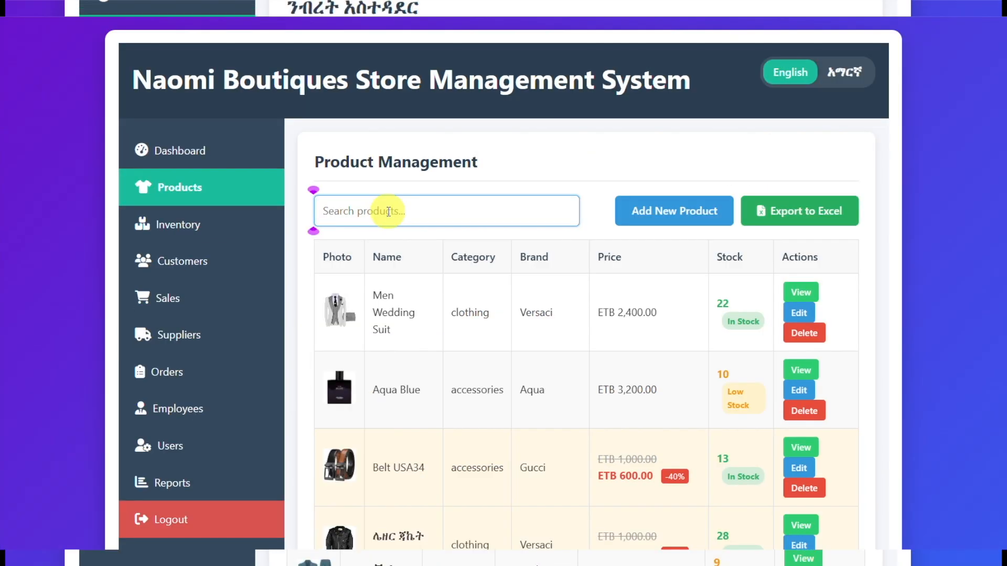
Step: Search the product list for "Guc" and for "versa"
{"action": "type", "text": "Guc"}
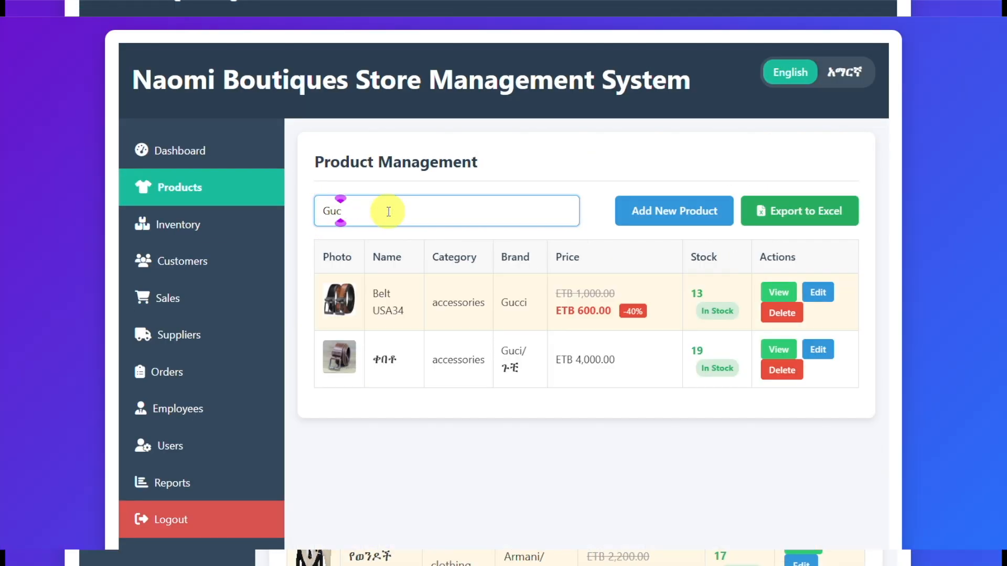
{"action": "key", "text": "BackSpace"}
{"action": "key", "text": "BackSpace"}
{"action": "type", "text": "versa"}
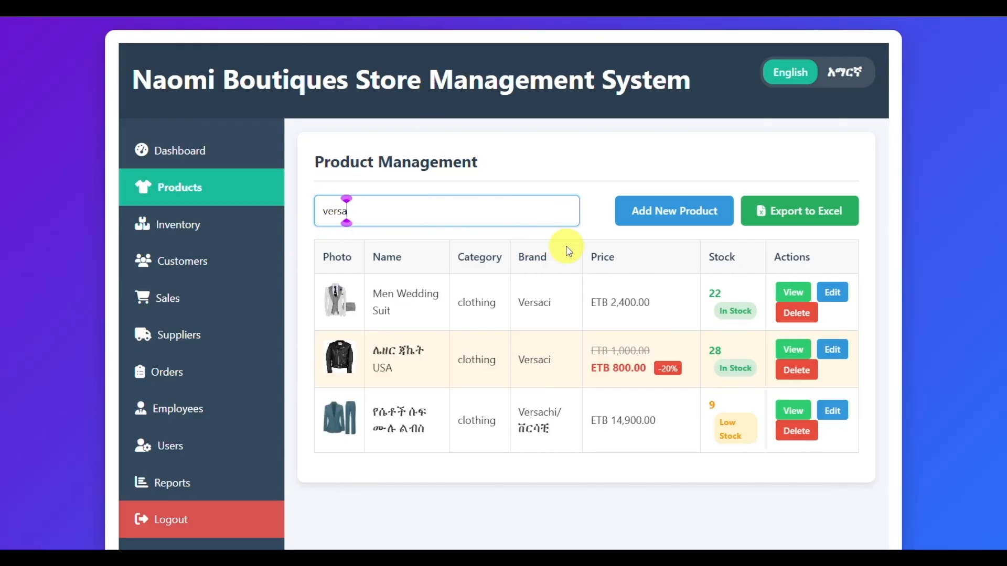
Step: Search the product list for "weddi" and clear the search to restore the full list
{"action": "key", "text": "BackSpace"}
{"action": "key", "text": "BackSpace"}
{"action": "key", "text": "BackSpace"}
{"action": "type", "text": "weddi"}
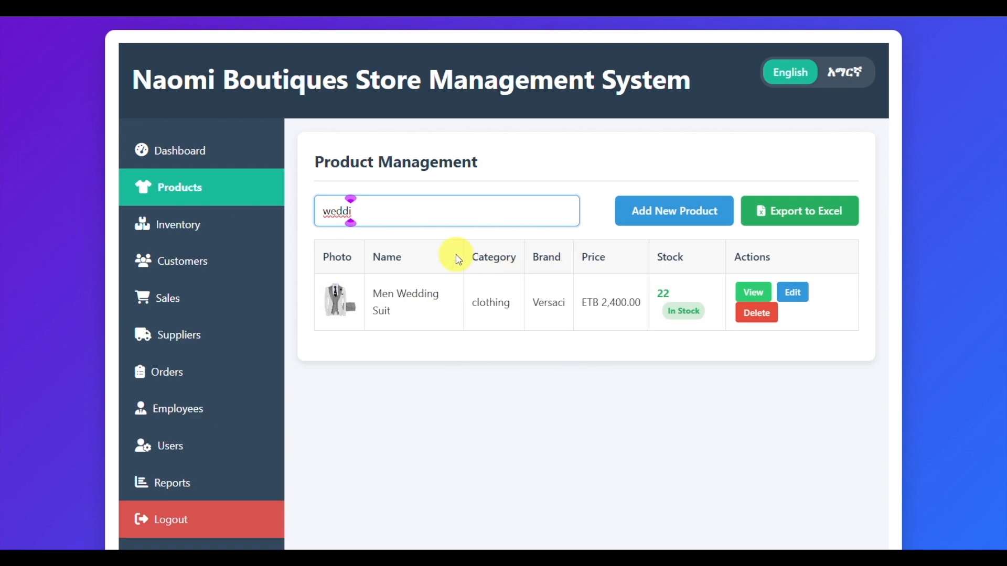
{"action": "key", "text": "BackSpace"}
{"action": "key", "text": "BackSpace"}
{"action": "key", "text": "BackSpace"}
{"action": "key", "text": "BackSpace"}
{"action": "key", "text": "BackSpace"}
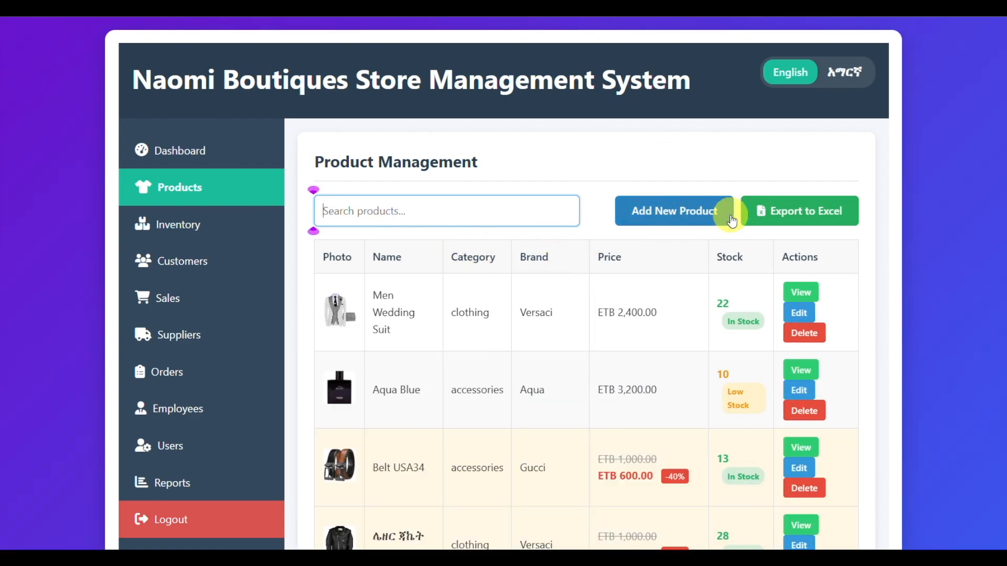
Step: Export the product list to Excel and open the downloaded products_export_2025-10-27.csv
{"action": "left_click", "coordinate": [813, 218]}
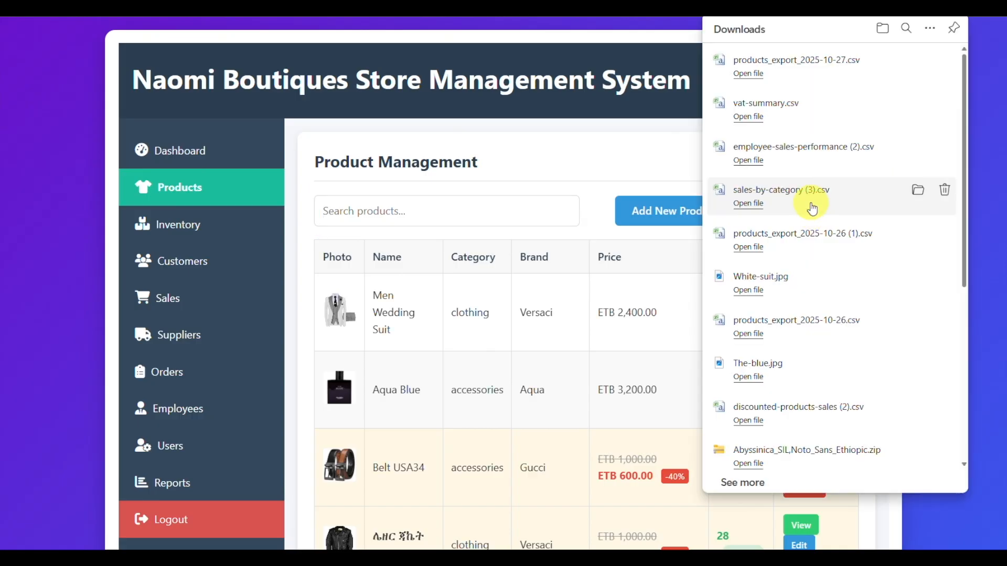
{"action": "left_click", "coordinate": [775, 61]}
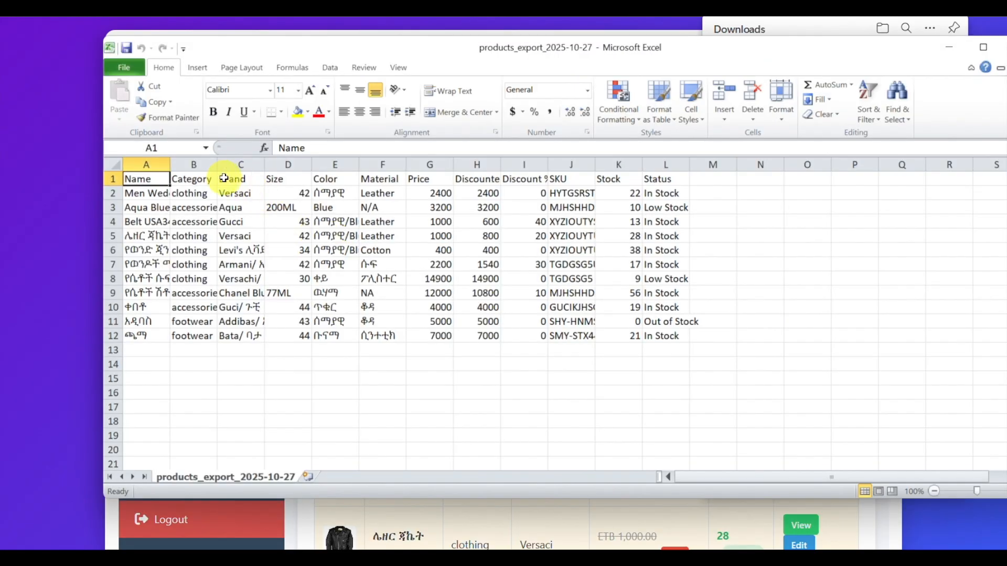
Step: Widen the Category, Name and Discount % columns and make the header row A1:L1 bold
{"action": "double_click", "coordinate": [218, 167]}
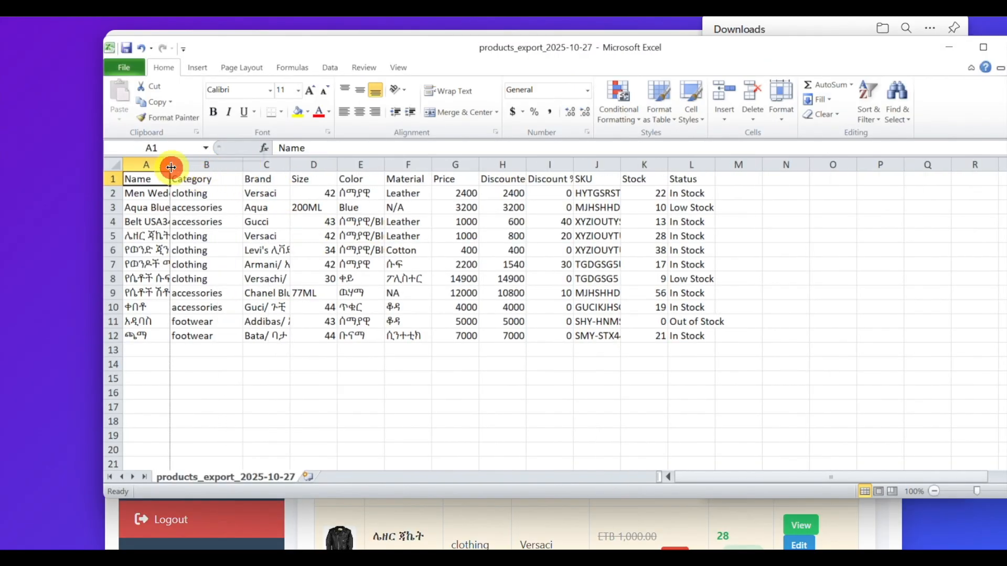
{"action": "left_click_drag", "start_coordinate": [171, 167], "coordinate": [195, 171]}
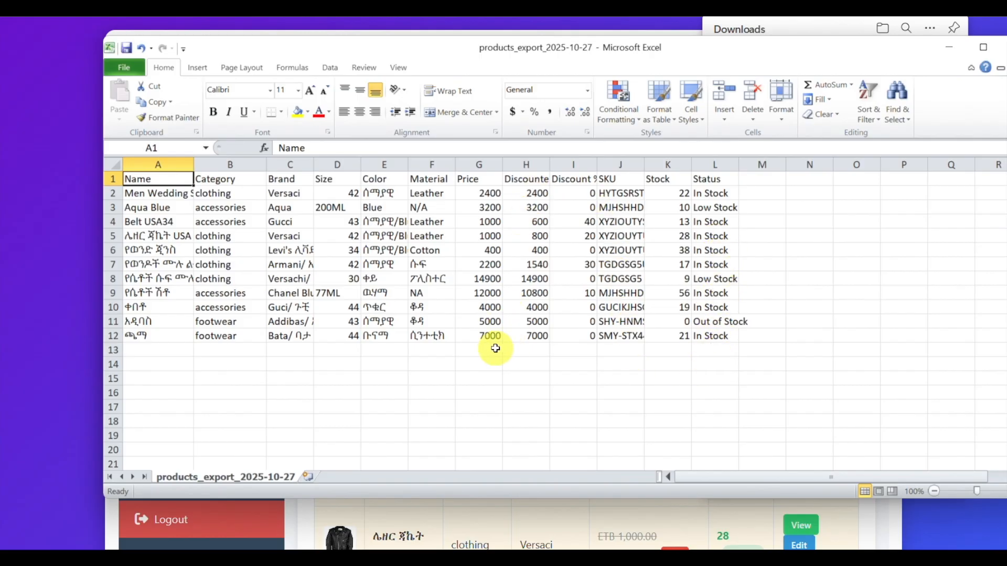
{"action": "left_click_drag", "start_coordinate": [177, 182], "coordinate": [715, 177]}
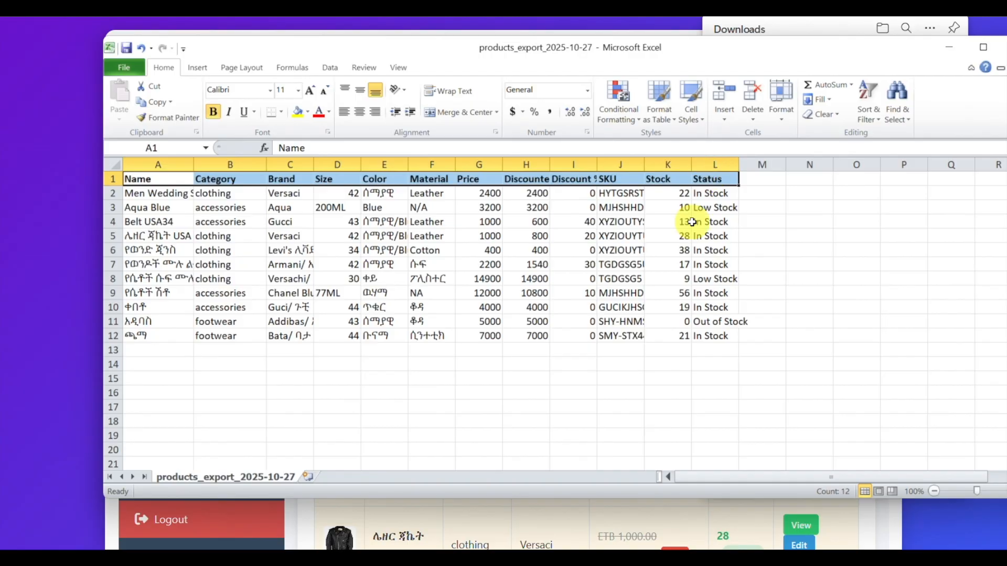
{"action": "left_click", "coordinate": [677, 255]}
{"action": "left_click_drag", "start_coordinate": [597, 164], "coordinate": [614, 165]}
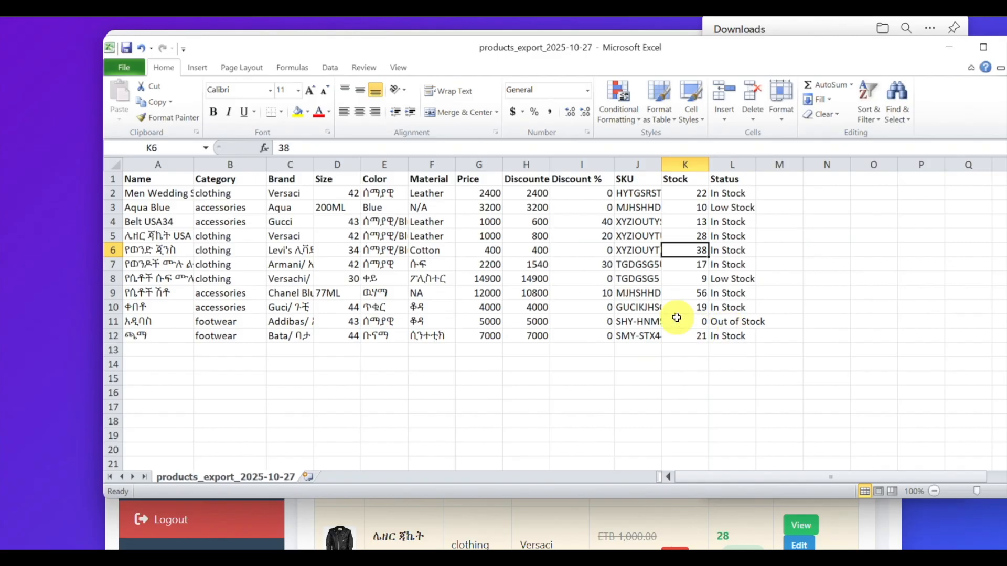
Step: Close the exported workbook without saving the changes and return to the product page
{"action": "key", "text": "alt+F4"}
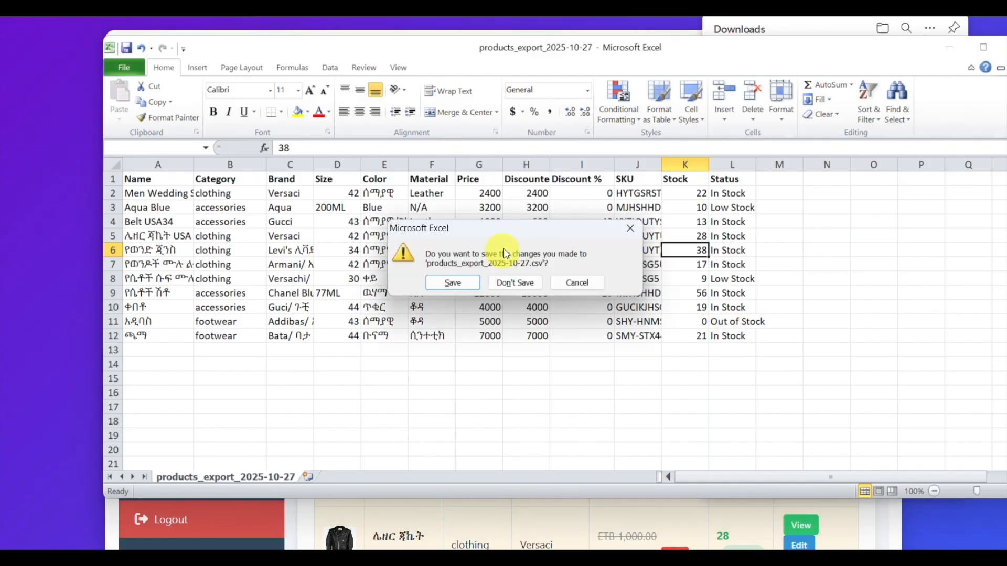
{"action": "left_click", "coordinate": [513, 281]}
{"action": "left_click", "coordinate": [525, 226]}
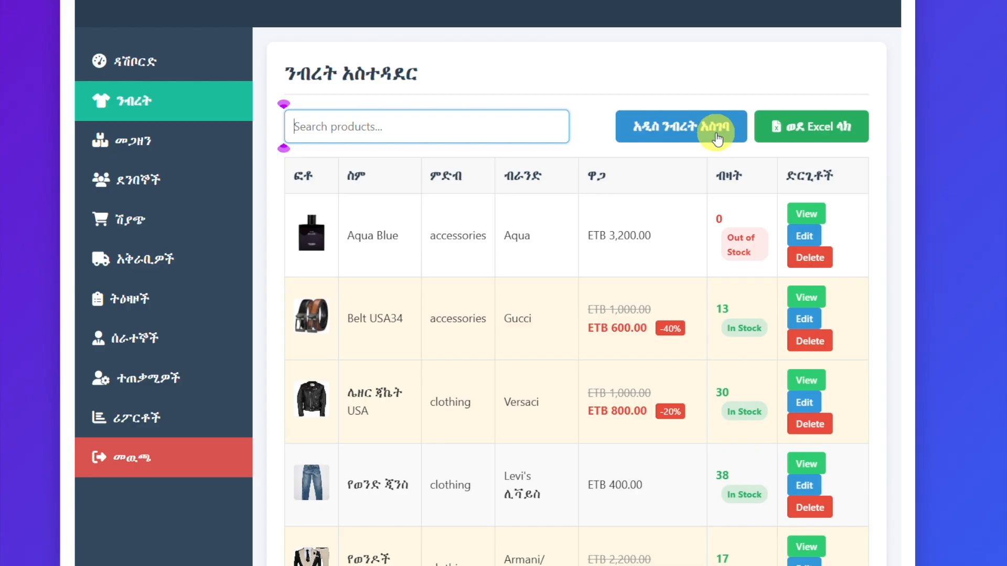
Step: Start a new product with the name የወንድ ሠርግ ልብስ and the category ልብስ
{"action": "left_click", "coordinate": [703, 126]}
{"action": "left_click", "coordinate": [335, 130]}
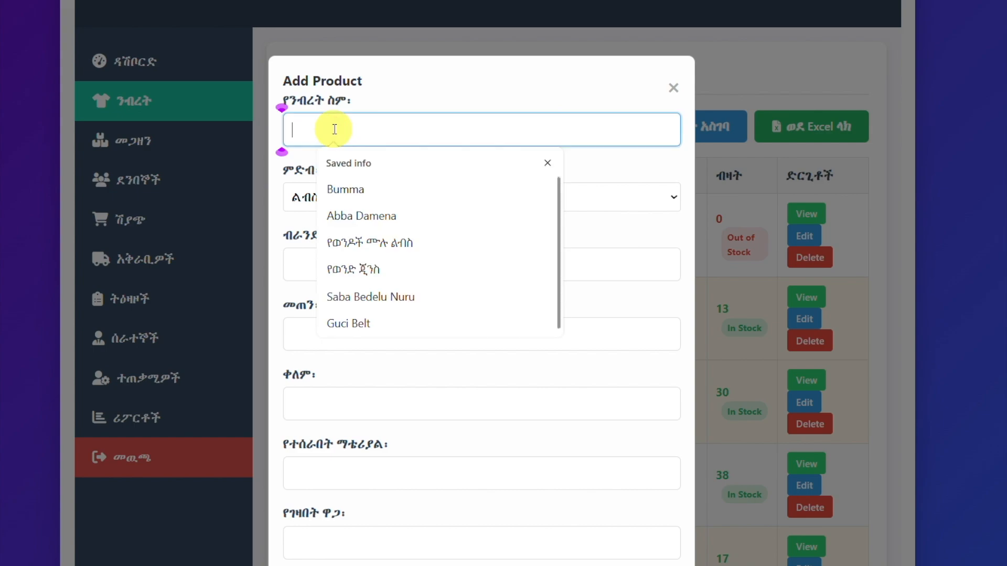
{"action": "type", "text": "የወንድ ሠርግ ልብስ"}
{"action": "left_click", "coordinate": [345, 204]}
{"action": "left_click", "coordinate": [314, 227]}
Step: Set the new product's brand to Versaci, size to 42 and color to ሰማያዊ
{"action": "left_click", "coordinate": [292, 264]}
{"action": "left_click", "coordinate": [357, 350]}
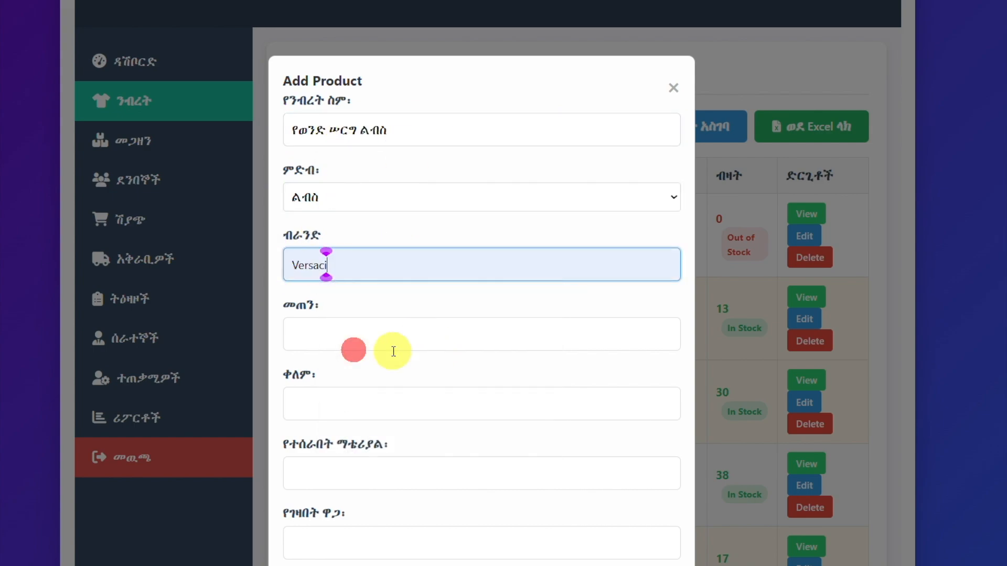
{"action": "left_click", "coordinate": [310, 338]}
{"action": "left_click", "coordinate": [346, 445]}
{"action": "left_click", "coordinate": [322, 404]}
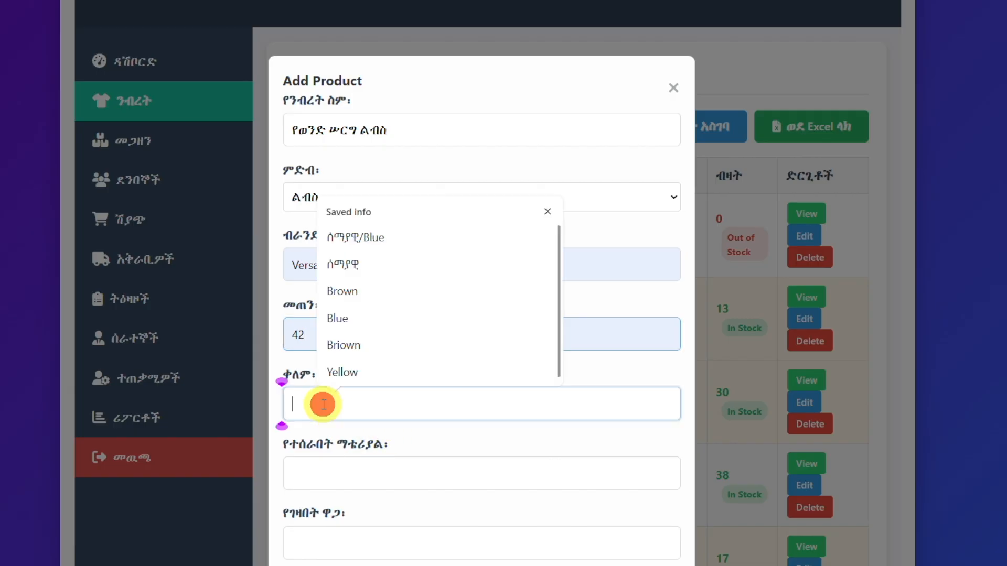
{"action": "left_click", "coordinate": [349, 263]}
Step: Set the new product's material to Leather and its purchase price to 2000
{"action": "scroll", "coordinate": [434, 472], "scroll_direction": "down", "scroll_amount": 5}
{"action": "left_click", "coordinate": [310, 153]}
{"action": "left_click", "coordinate": [348, 218]}
{"action": "left_click", "coordinate": [316, 234]}
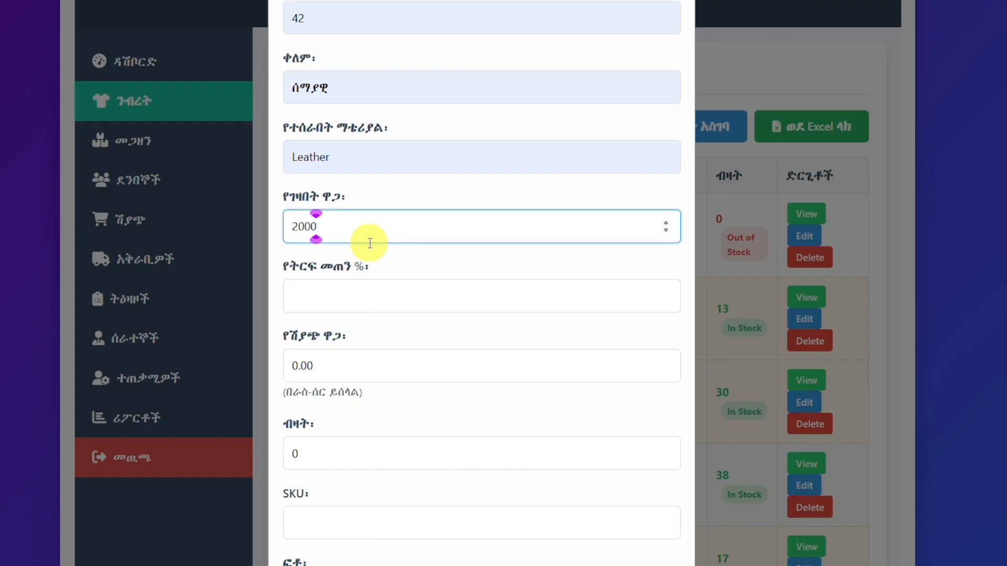
Step: Try profit margins of 50 and 65 percent for the new product and settle on 20 percent
{"action": "left_click", "coordinate": [321, 296]}
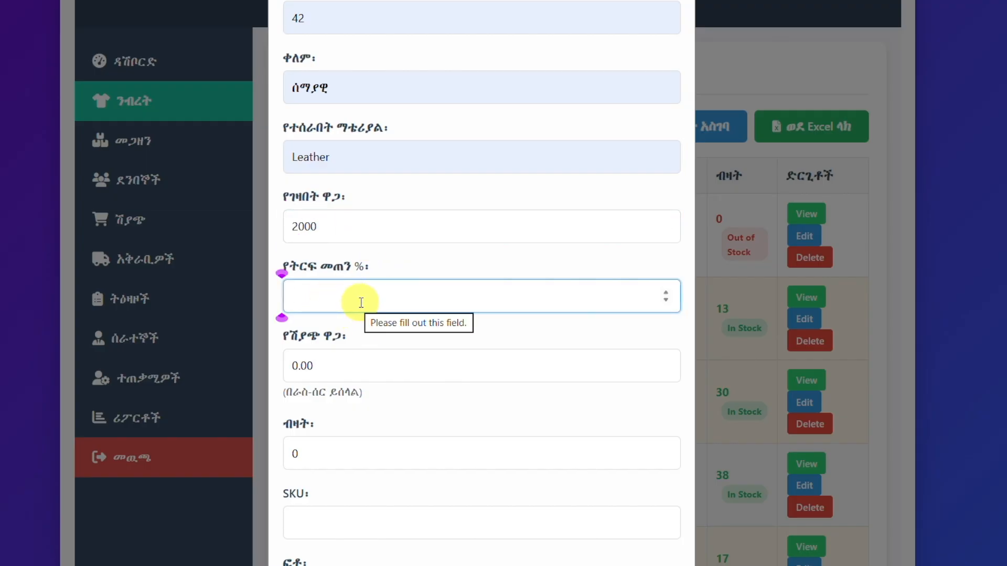
{"action": "type", "text": "50"}
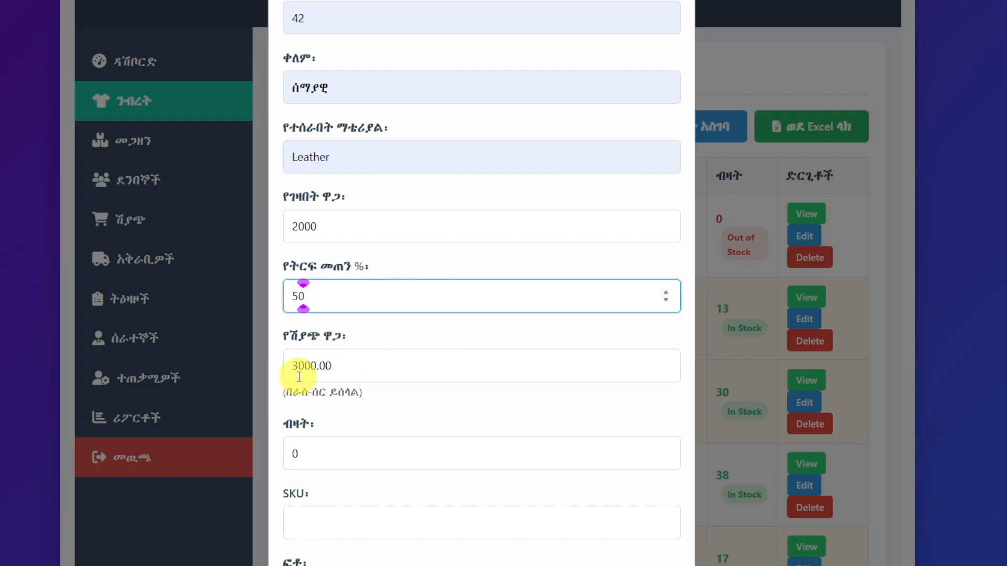
{"action": "key", "text": "BackSpace"}
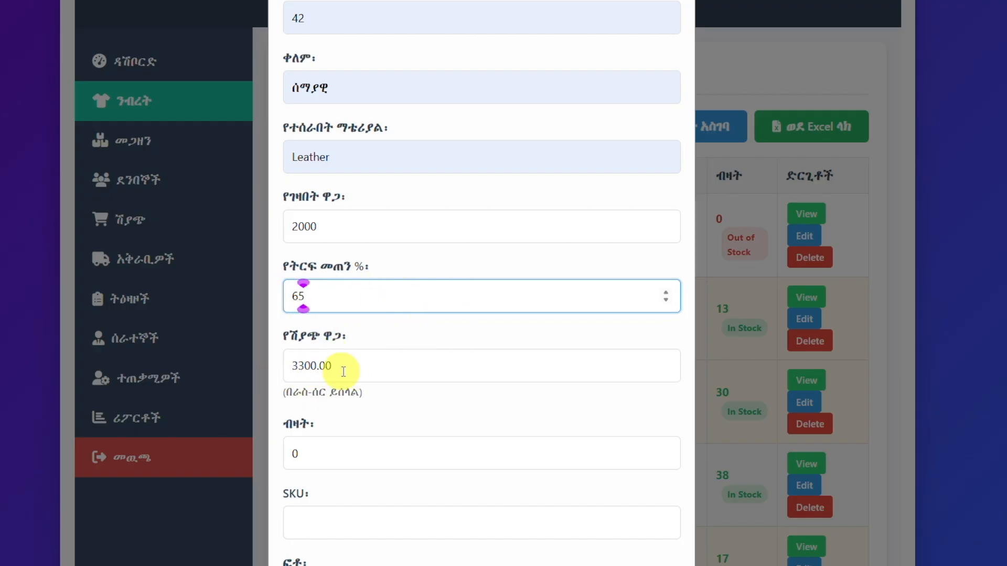
{"action": "key", "text": "BackSpace"}
{"action": "key", "text": "BackSpace"}
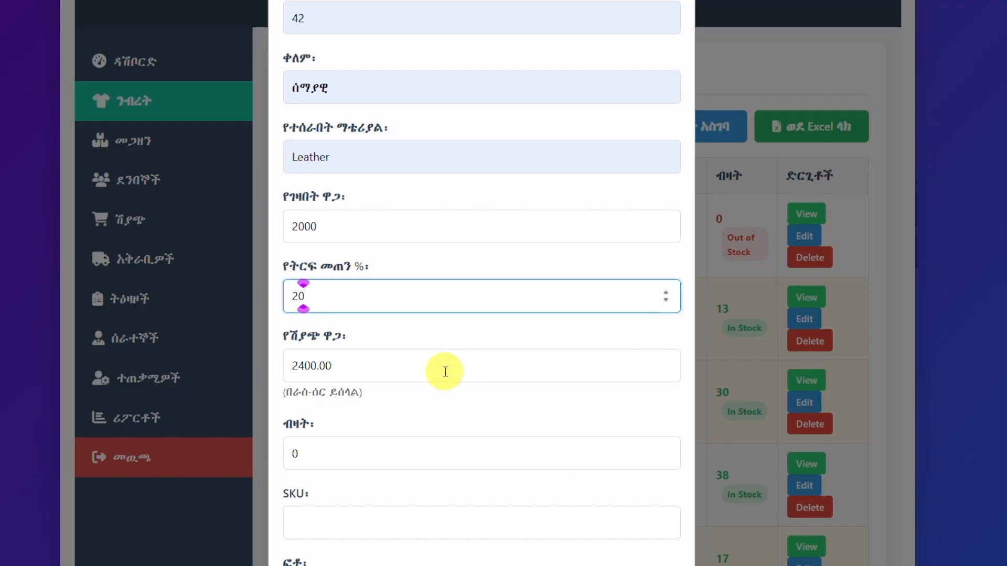
Step: Set the new product's quantity to 34 and its SKU to HYTGSRSTD
{"action": "scroll", "coordinate": [381, 454], "scroll_direction": "down", "scroll_amount": 3}
{"action": "double_click", "coordinate": [314, 294]}
{"action": "type", "text": "3"}
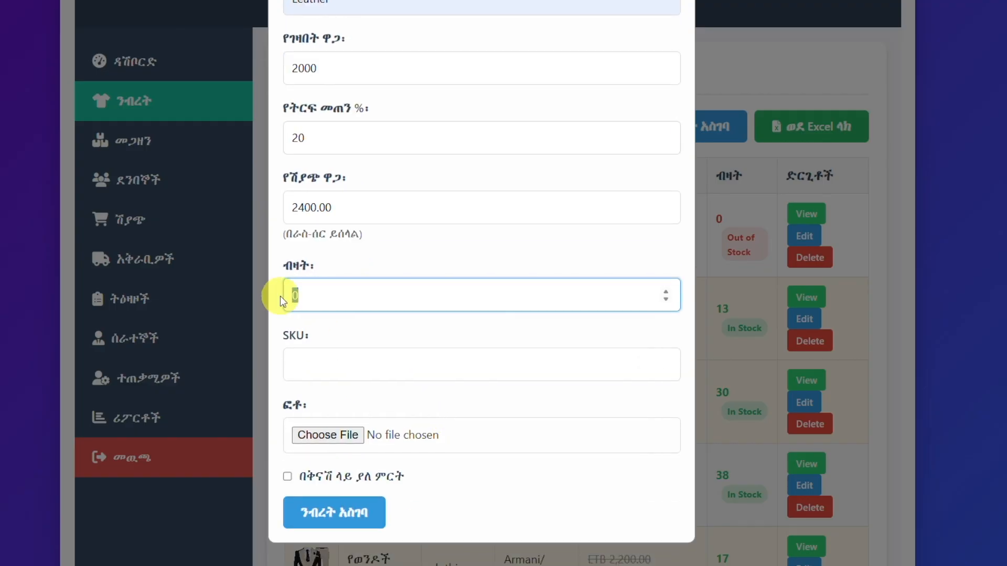
{"action": "type", "text": "4"}
{"action": "left_click", "coordinate": [310, 366]}
{"action": "type", "text": "HYTGSRSTD"}
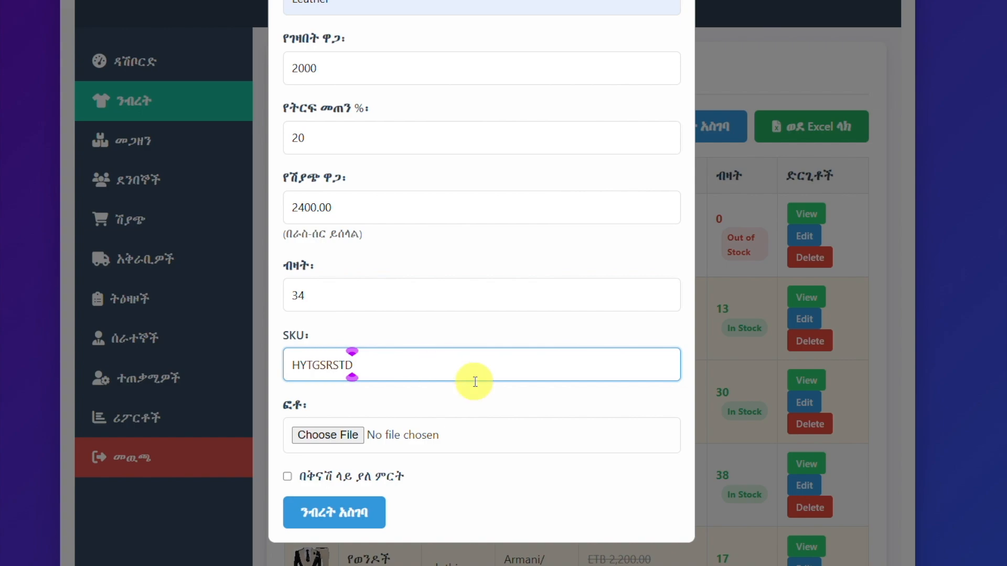
Step: Attach White-suit.jpg as the new product's photo
{"action": "scroll", "coordinate": [527, 436], "scroll_direction": "down", "scroll_amount": 1}
{"action": "left_click", "coordinate": [330, 404]}
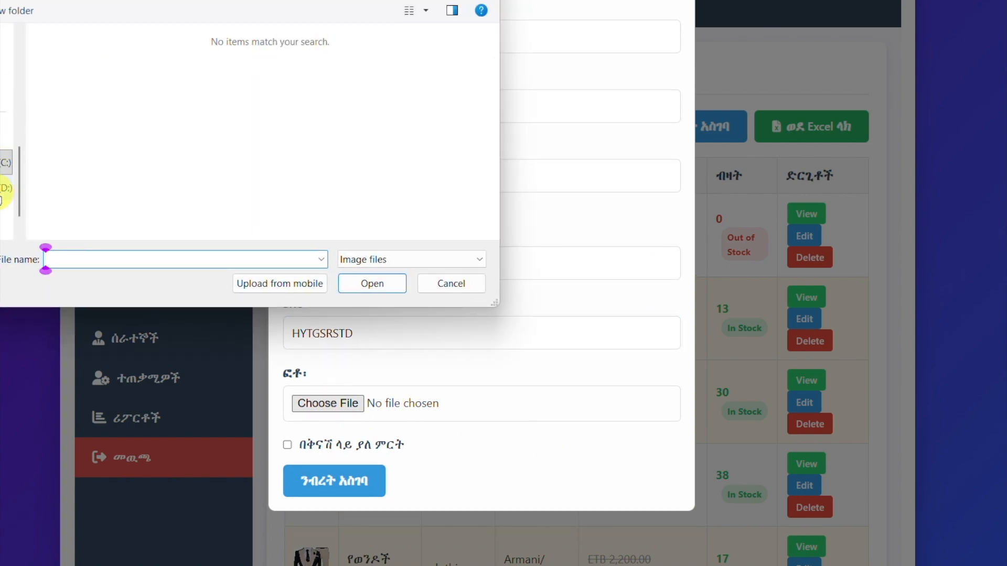
{"action": "left_click", "coordinate": [70, 77]}
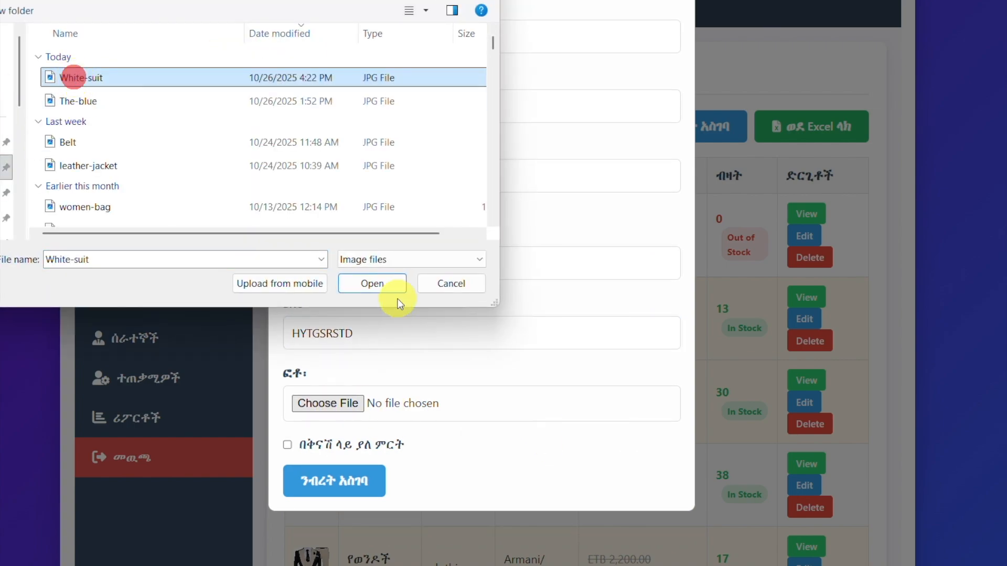
{"action": "left_click", "coordinate": [373, 284]}
Step: Mark the new product as discounted and turn that option off again
{"action": "scroll", "coordinate": [510, 338], "scroll_direction": "down", "scroll_amount": 3}
{"action": "scroll", "coordinate": [510, 339], "scroll_direction": "down", "scroll_amount": 1}
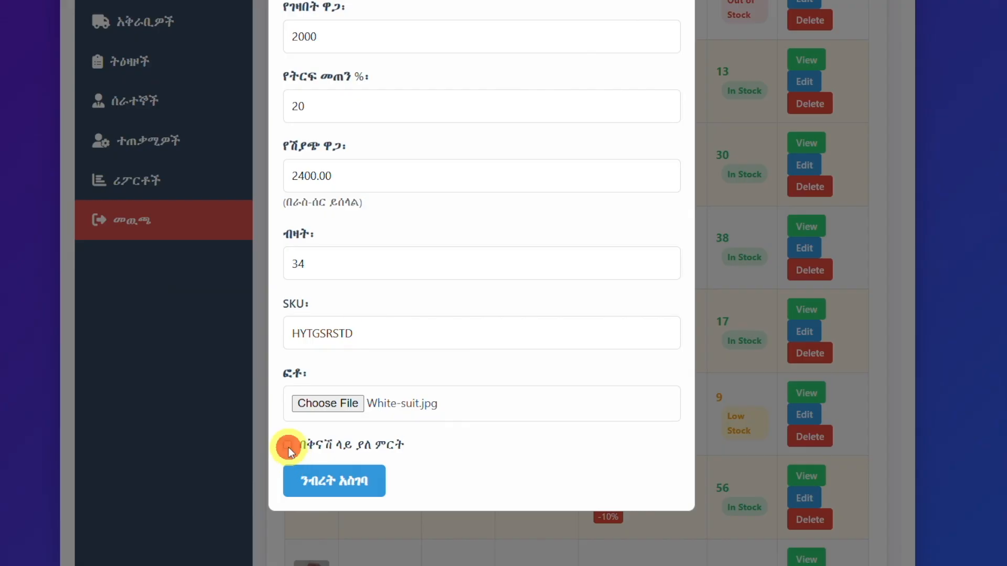
{"action": "left_click", "coordinate": [288, 448]}
{"action": "scroll", "coordinate": [427, 477], "scroll_direction": "down", "scroll_amount": 1}
{"action": "left_click", "coordinate": [288, 375]}
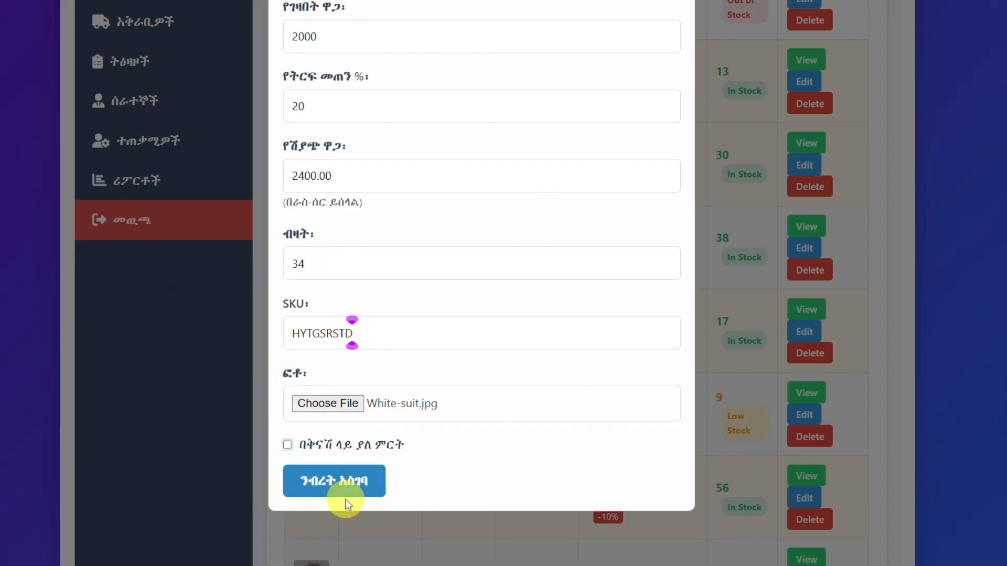
Step: Submit the new product and dismiss the resulting message
{"action": "left_click", "coordinate": [331, 482]}
{"action": "left_click", "coordinate": [623, 70]}
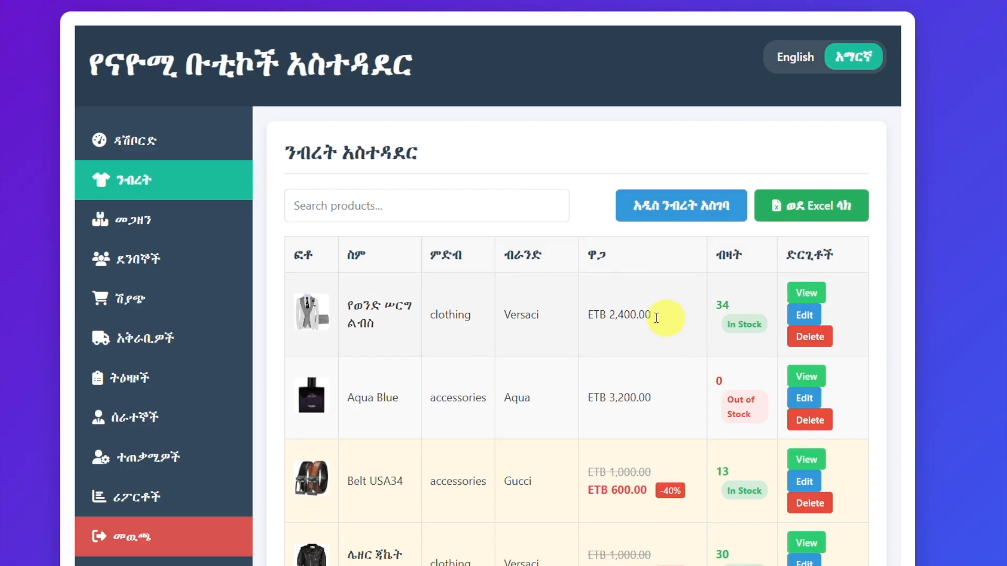
Step: View the details of የወንድ ሠርግ ልብስ, enlarge its photo and close the details
{"action": "left_click", "coordinate": [808, 294]}
{"action": "left_click", "coordinate": [259, 415]}
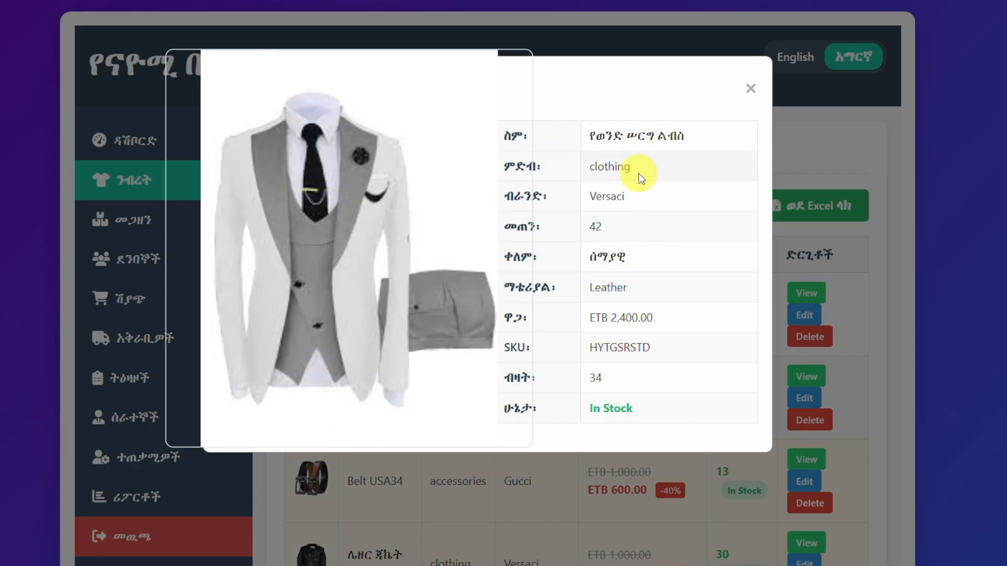
{"action": "left_click", "coordinate": [750, 89]}
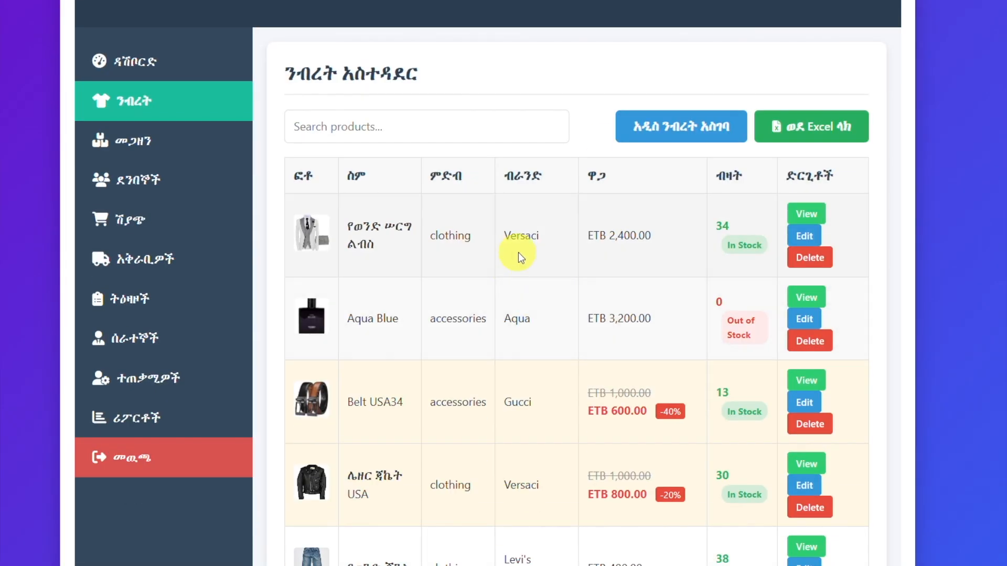
Step: Edit the የወንድ ሠርግ ልብስ product to be on discount at 5 percent and save the update
{"action": "left_click", "coordinate": [804, 236]}
{"action": "scroll", "coordinate": [573, 213], "scroll_direction": "up", "scroll_amount": 8}
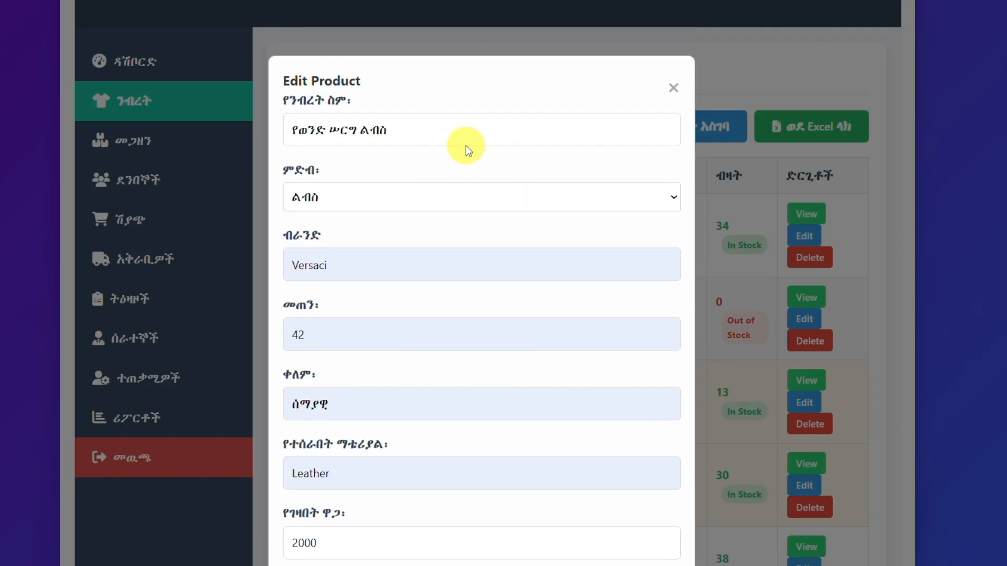
{"action": "scroll", "coordinate": [412, 142], "scroll_direction": "down", "scroll_amount": 8}
{"action": "left_click", "coordinate": [332, 146]}
{"action": "left_click", "coordinate": [335, 217]}
{"action": "scroll", "coordinate": [462, 294], "scroll_direction": "down", "scroll_amount": 1}
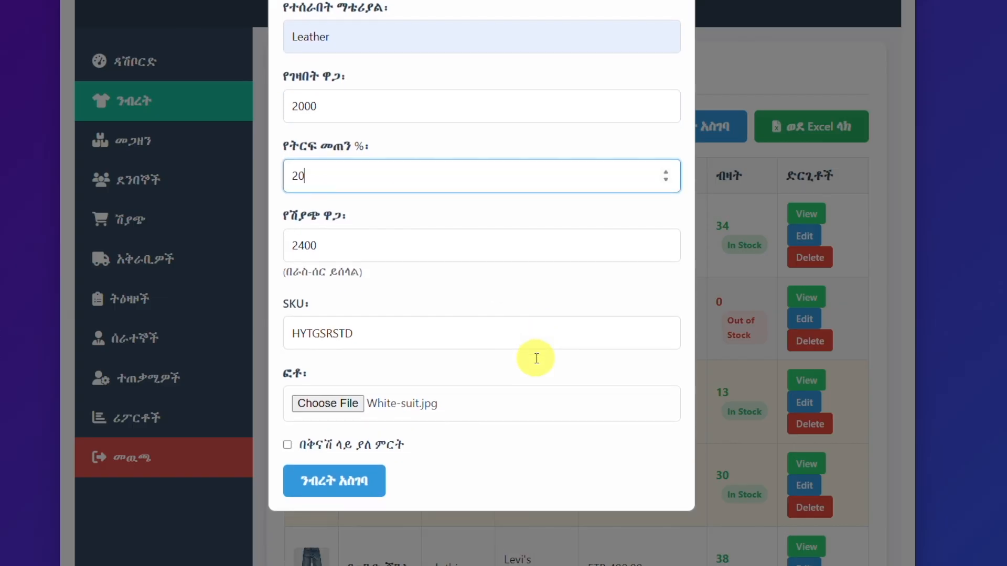
{"action": "left_click", "coordinate": [287, 445]}
{"action": "scroll", "coordinate": [555, 414], "scroll_direction": "down", "scroll_amount": 2}
{"action": "double_click", "coordinate": [307, 434]}
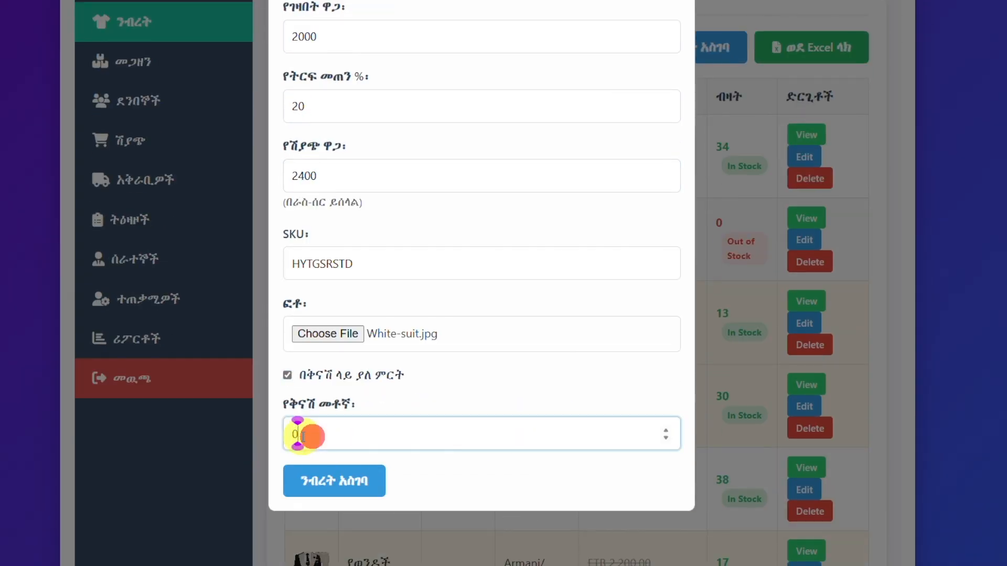
{"action": "type", "text": "5"}
{"action": "left_click", "coordinate": [342, 479]}
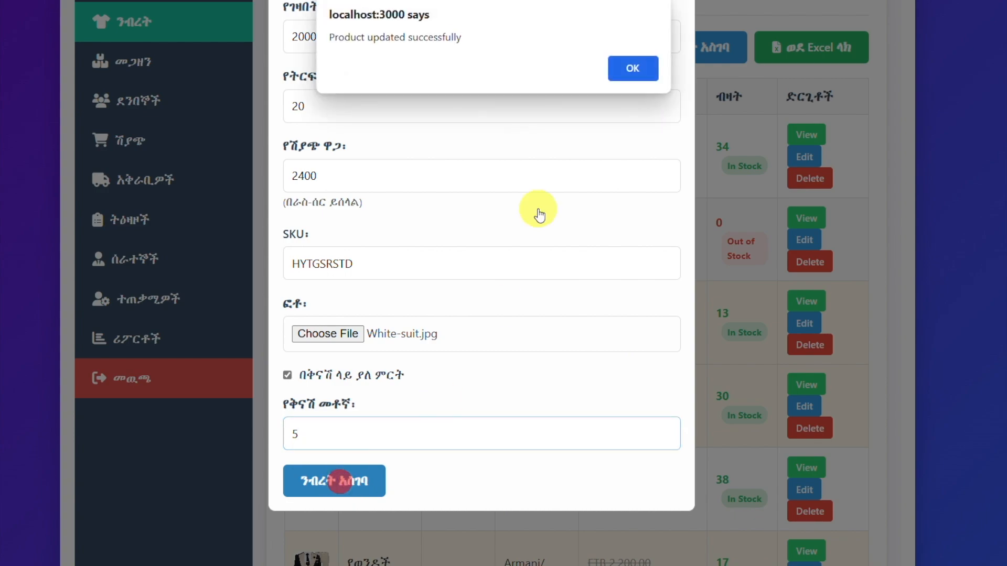
{"action": "left_click", "coordinate": [626, 68]}
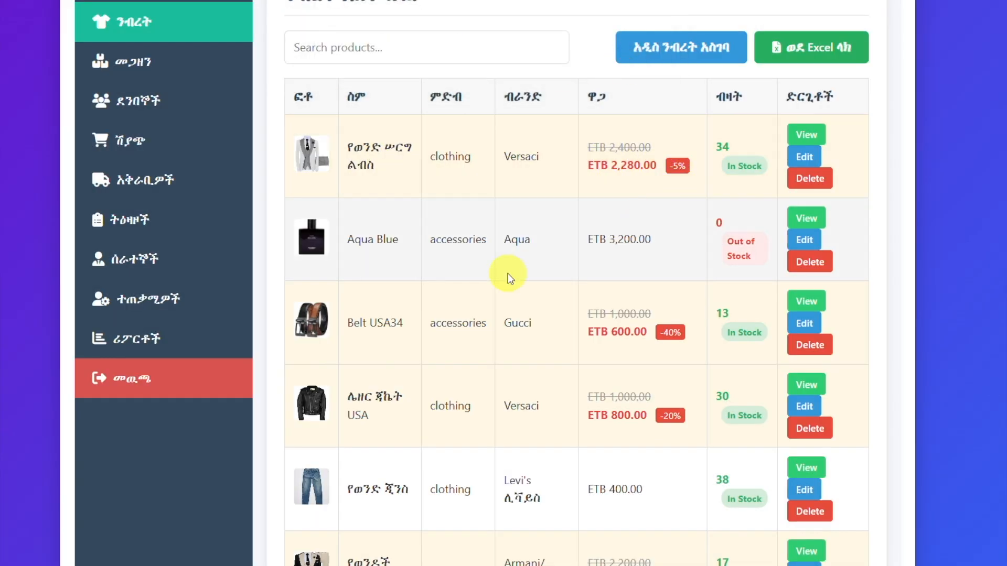
Step: Open the inventory management page and switch the interface language to English
{"action": "scroll", "coordinate": [509, 275], "scroll_direction": "up", "scroll_amount": 2}
{"action": "scroll", "coordinate": [540, 328], "scroll_direction": "down", "scroll_amount": 1}
{"action": "scroll", "coordinate": [570, 323], "scroll_direction": "up", "scroll_amount": 1}
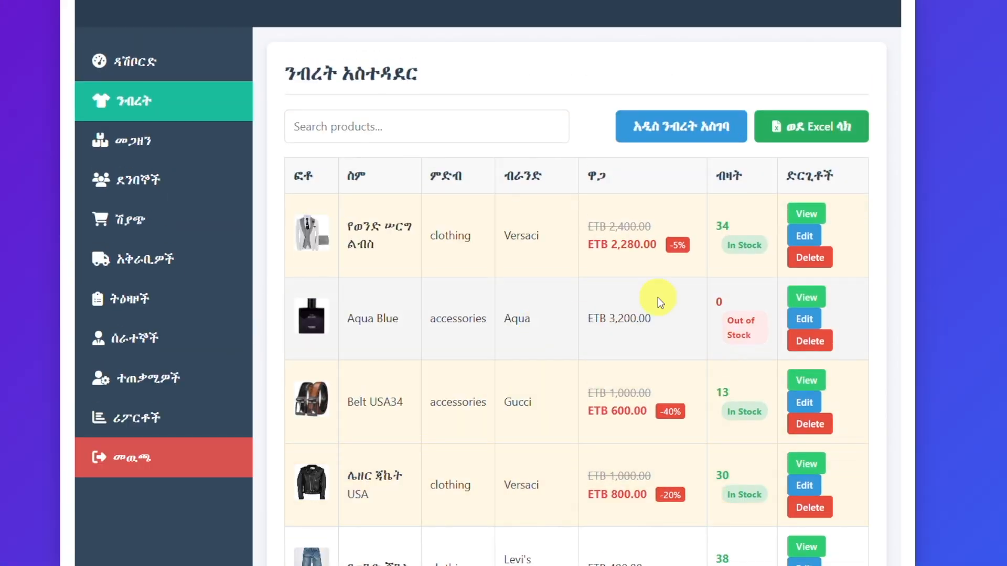
{"action": "left_click", "coordinate": [124, 140]}
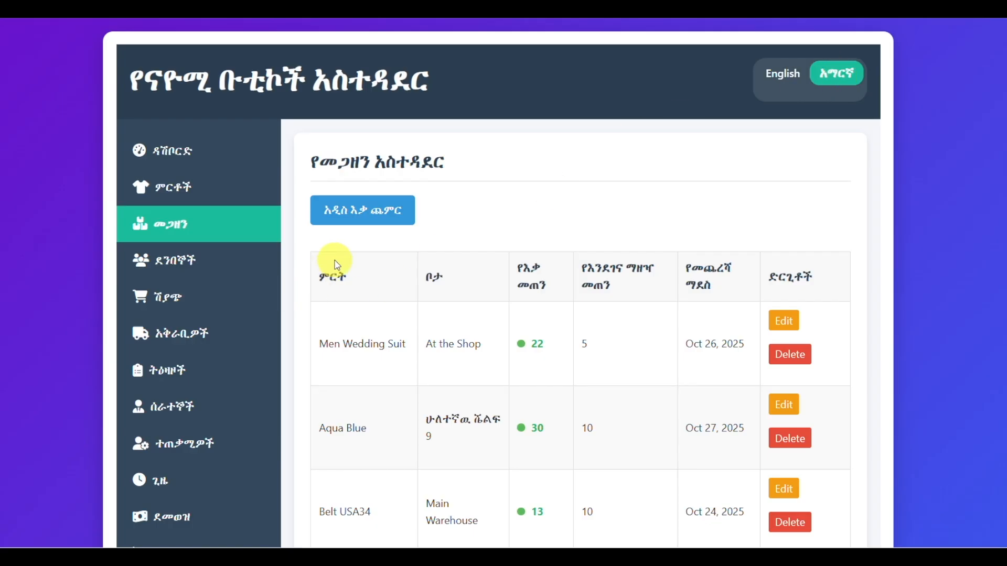
{"action": "scroll", "coordinate": [467, 337], "scroll_direction": "down", "scroll_amount": 4}
{"action": "scroll", "coordinate": [449, 382], "scroll_direction": "down", "scroll_amount": 3}
{"action": "scroll", "coordinate": [452, 386], "scroll_direction": "up", "scroll_amount": 6}
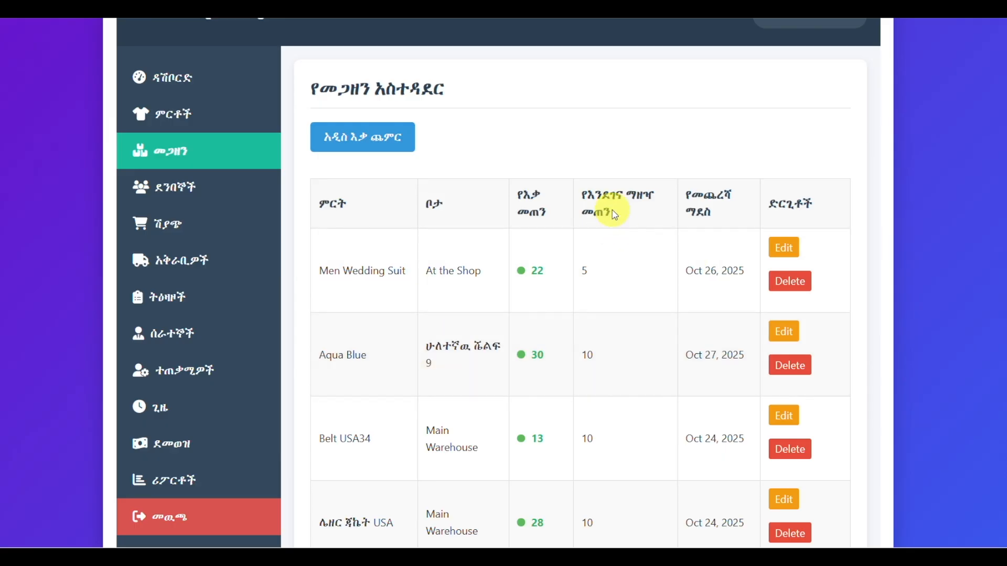
{"action": "left_click", "coordinate": [785, 8]}
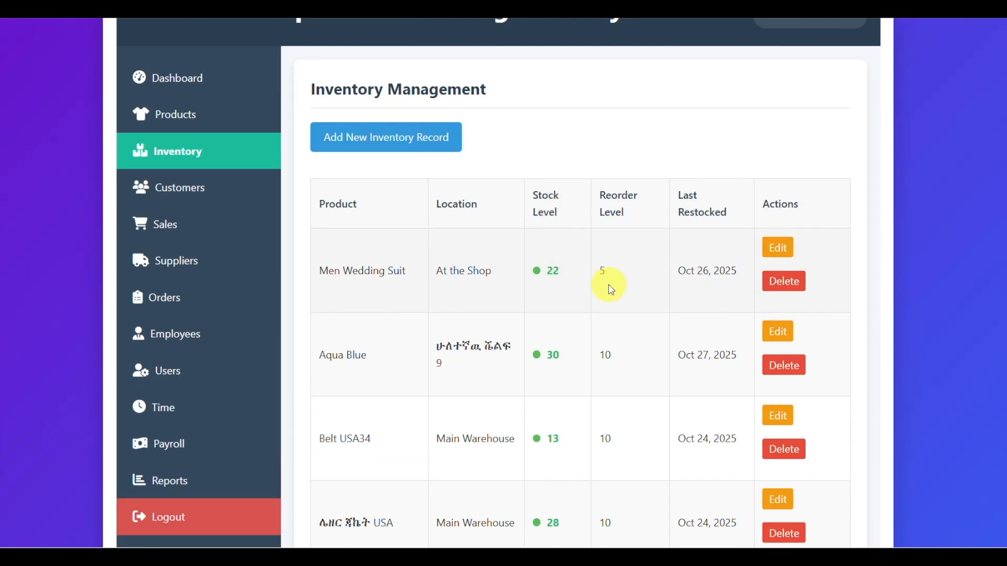
Step: View the editable inventory record of Men Wedding Suit and close it without changes
{"action": "left_click", "coordinate": [777, 247]}
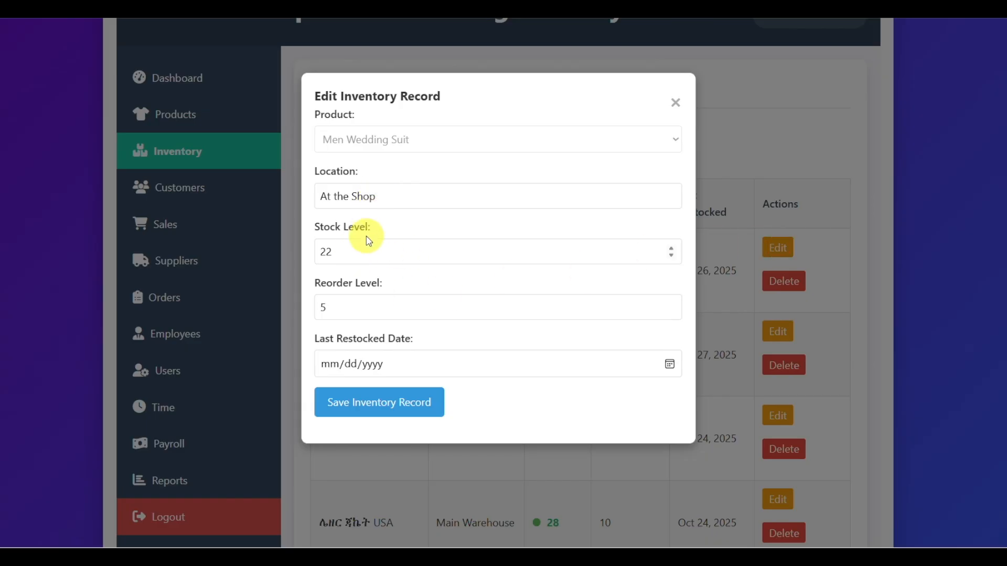
{"action": "left_click", "coordinate": [675, 103]}
Step: Fill a new inventory record for Aqua Blue with location ትልቁ ሣጥን, stock level 10 and reorder level 5
{"action": "left_click", "coordinate": [390, 154]}
{"action": "left_click", "coordinate": [418, 148]}
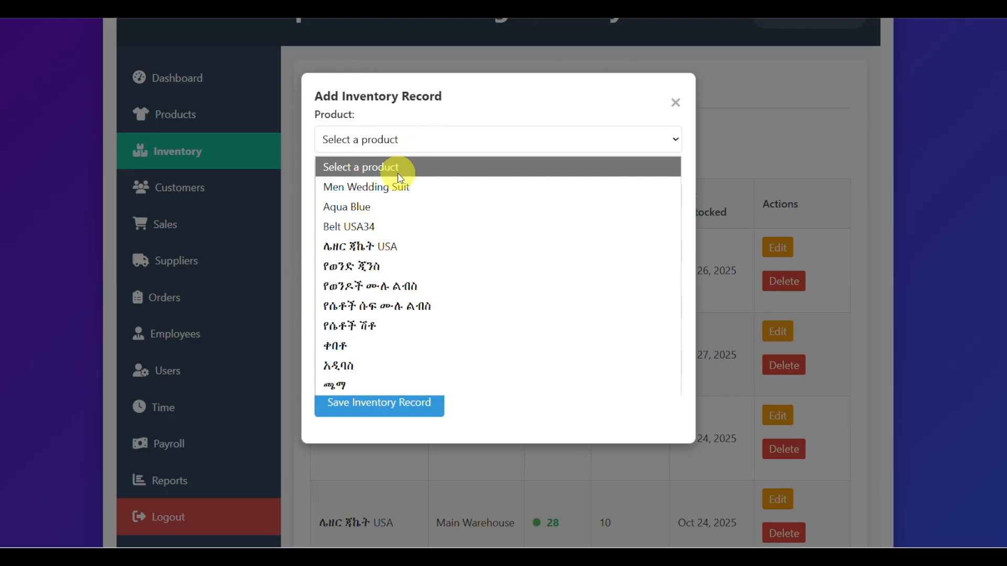
{"action": "left_click", "coordinate": [378, 210]}
{"action": "left_click", "coordinate": [357, 195]}
{"action": "type", "text": "ትልቁ ሣጥን"}
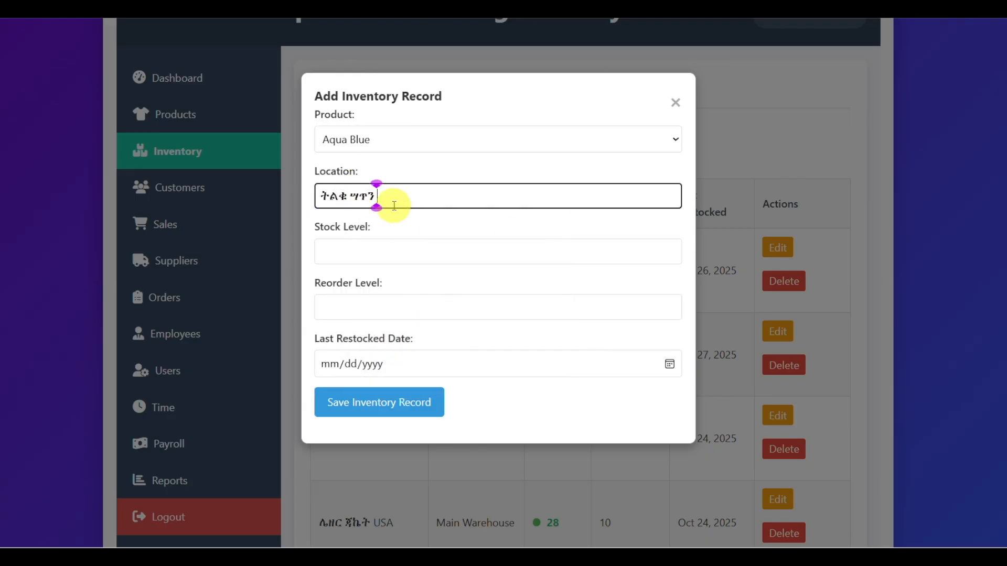
{"action": "left_click", "coordinate": [350, 255]}
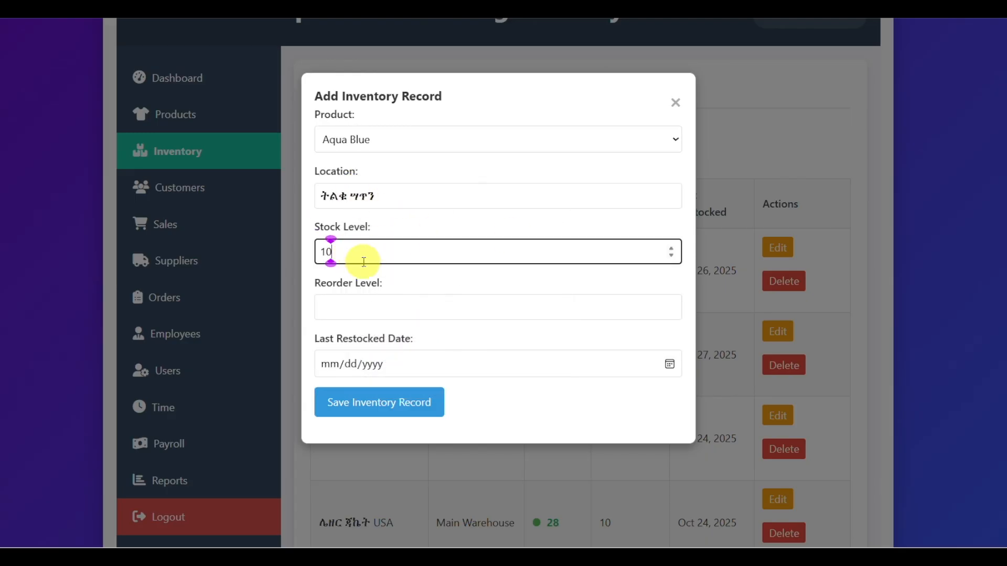
{"action": "left_click", "coordinate": [399, 307]}
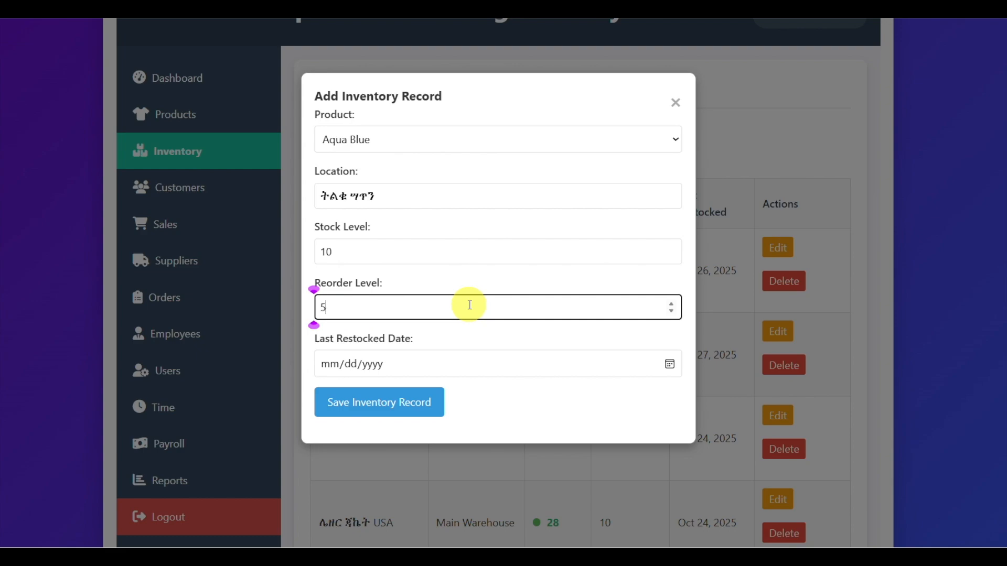
Step: Set the last restocked date to 10/28/2025, save the inventory record and dismiss the message
{"action": "left_click", "coordinate": [669, 363]}
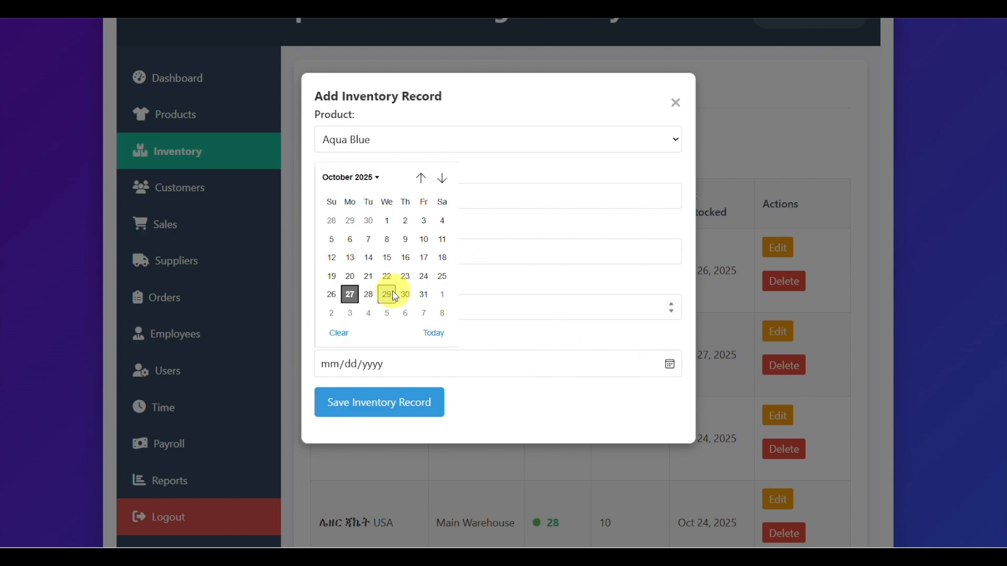
{"action": "left_click", "coordinate": [368, 294]}
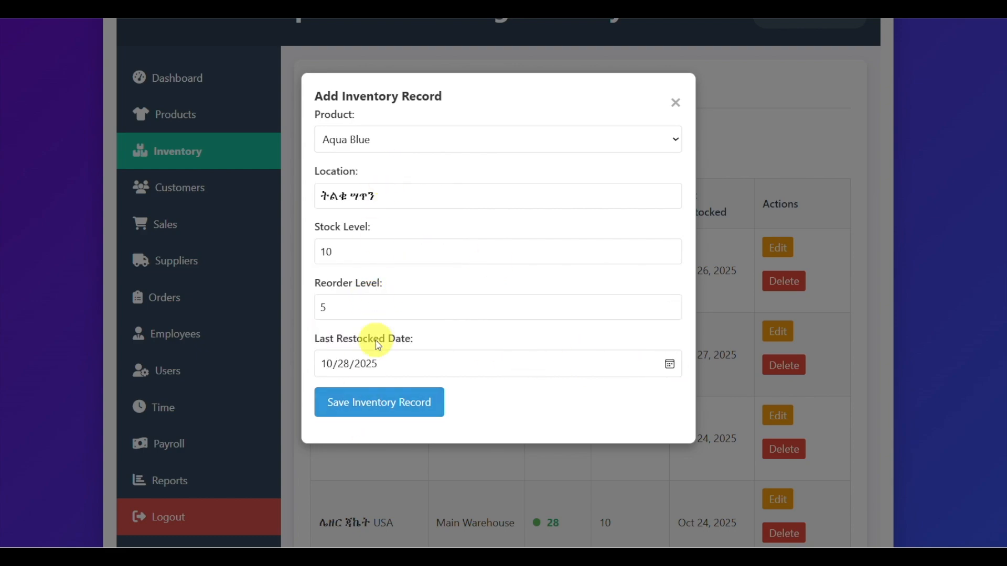
{"action": "left_click", "coordinate": [379, 405]}
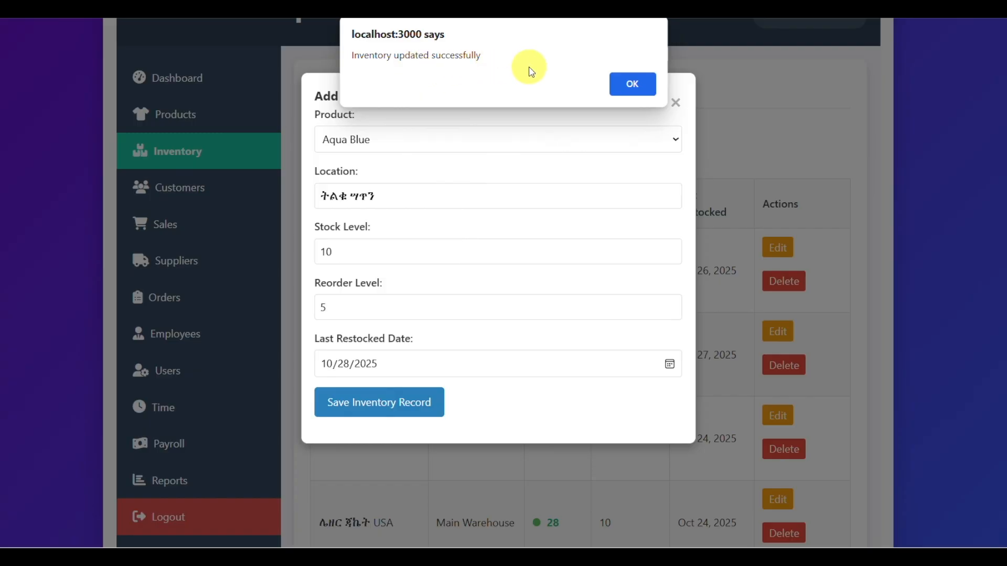
{"action": "left_click", "coordinate": [632, 84]}
{"action": "scroll", "coordinate": [512, 299], "scroll_direction": "up", "scroll_amount": 1}
{"action": "scroll", "coordinate": [516, 305], "scroll_direction": "up", "scroll_amount": 1}
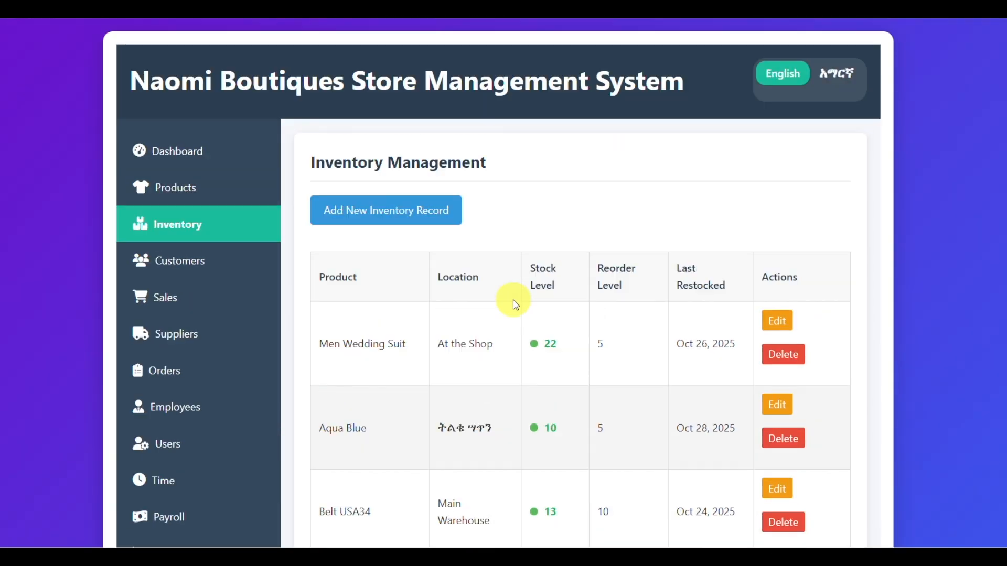
Step: Start a new record in customer management and fill it with the last used saved contact details
{"action": "left_click", "coordinate": [223, 261]}
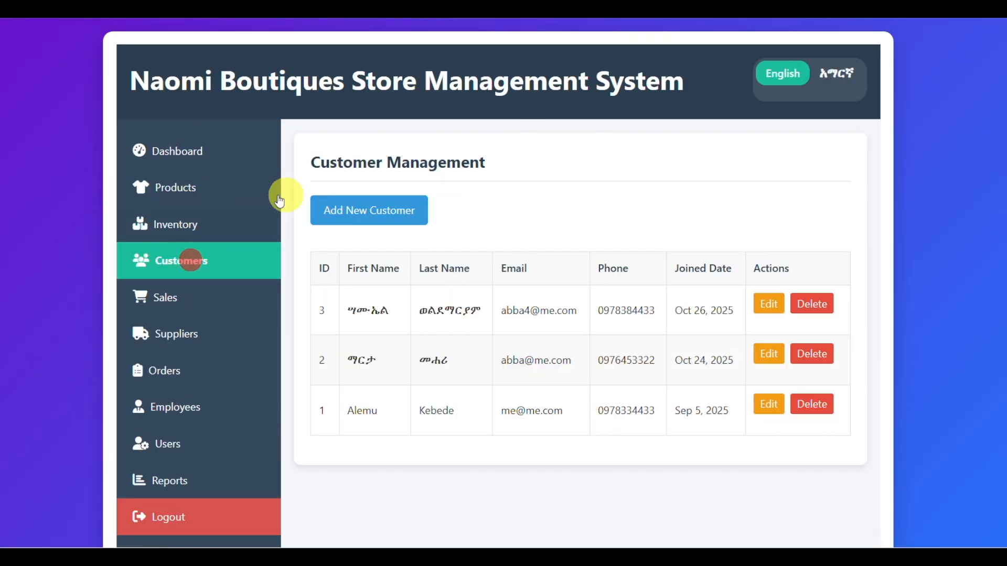
{"action": "left_click", "coordinate": [129, 258]}
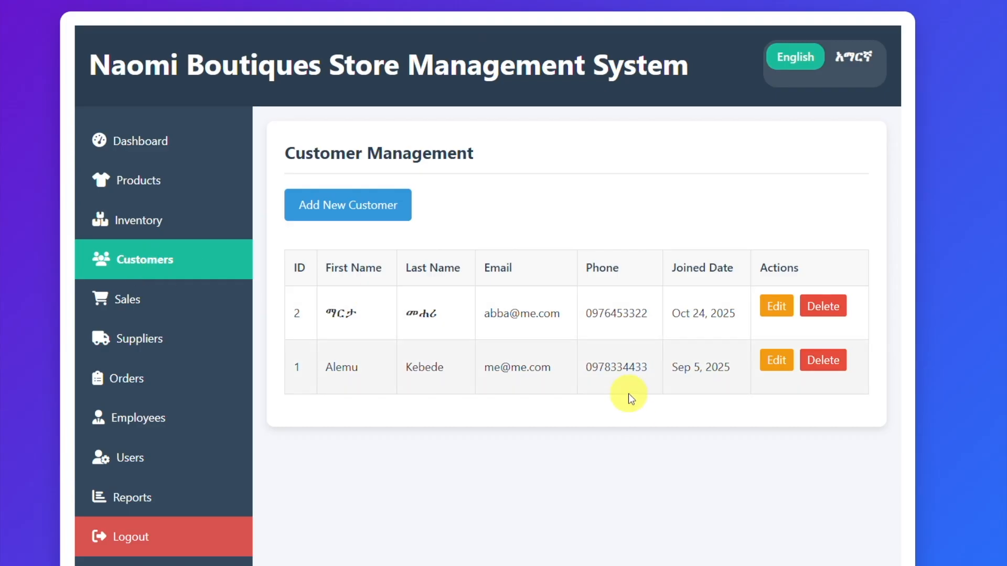
{"action": "left_click", "coordinate": [455, 338]}
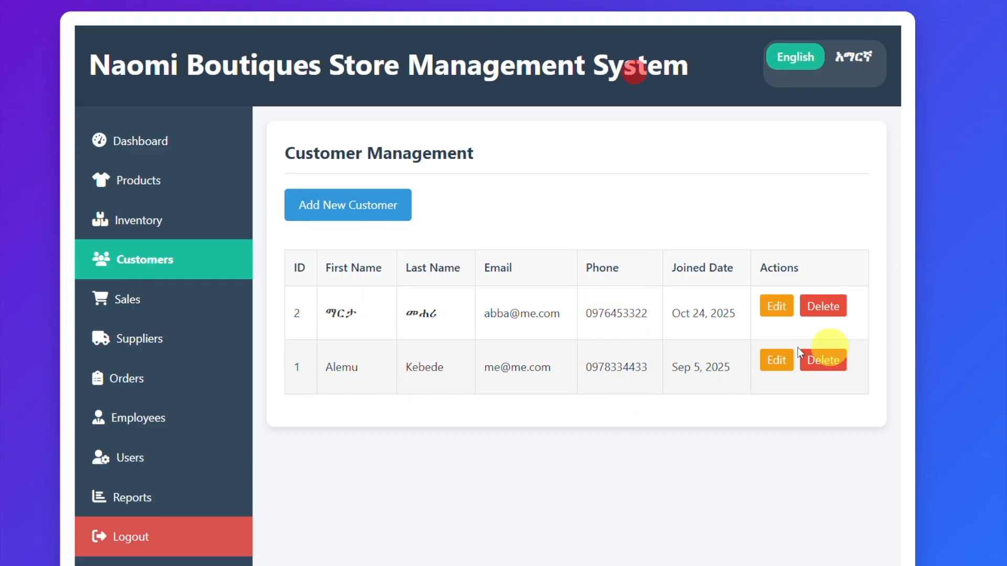
{"action": "left_click", "coordinate": [344, 206]}
{"action": "left_click", "coordinate": [353, 133]}
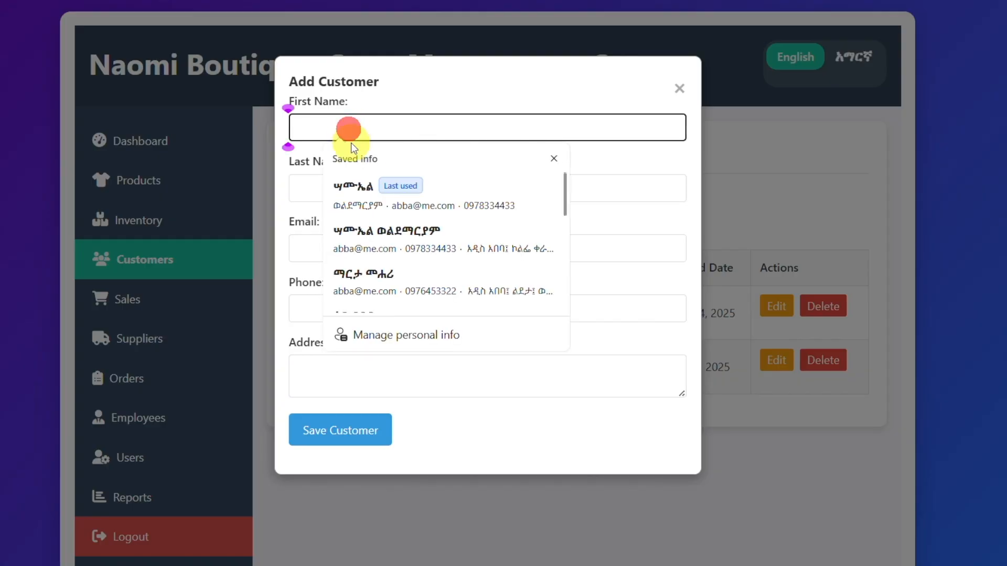
{"action": "left_click", "coordinate": [375, 203]}
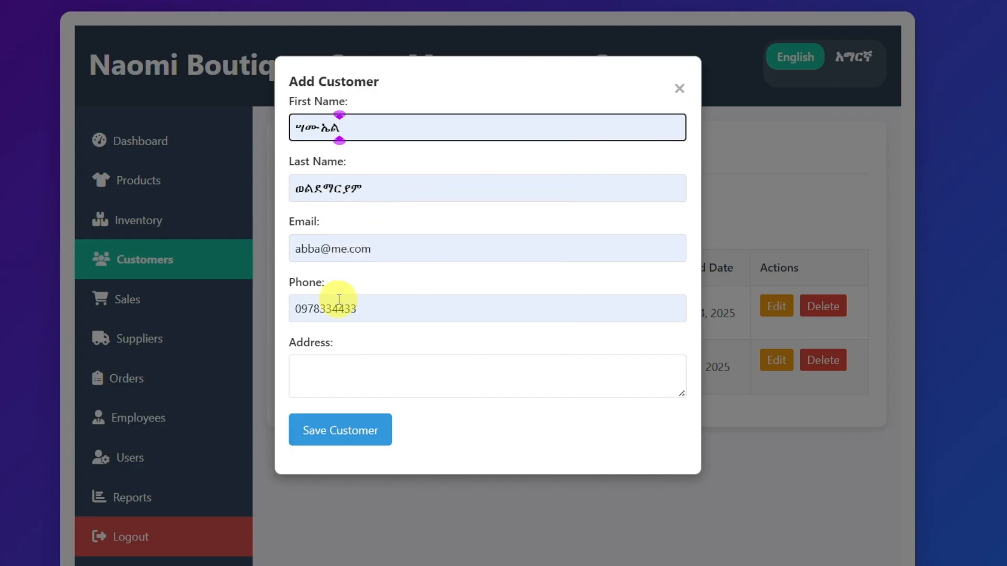
Step: Modify the new customer's email and phone number, save the record and dismiss the message
{"action": "left_click", "coordinate": [319, 247]}
{"action": "type", "text": "4"}
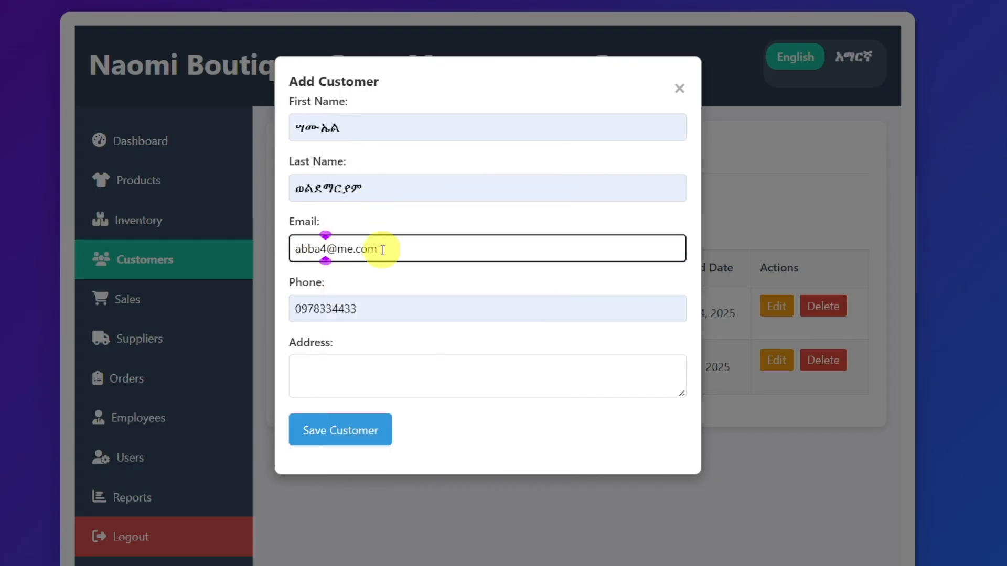
{"action": "left_click", "coordinate": [333, 310]}
{"action": "key", "text": "BackSpace"}
{"action": "type", "text": "8"}
{"action": "left_click", "coordinate": [339, 433]}
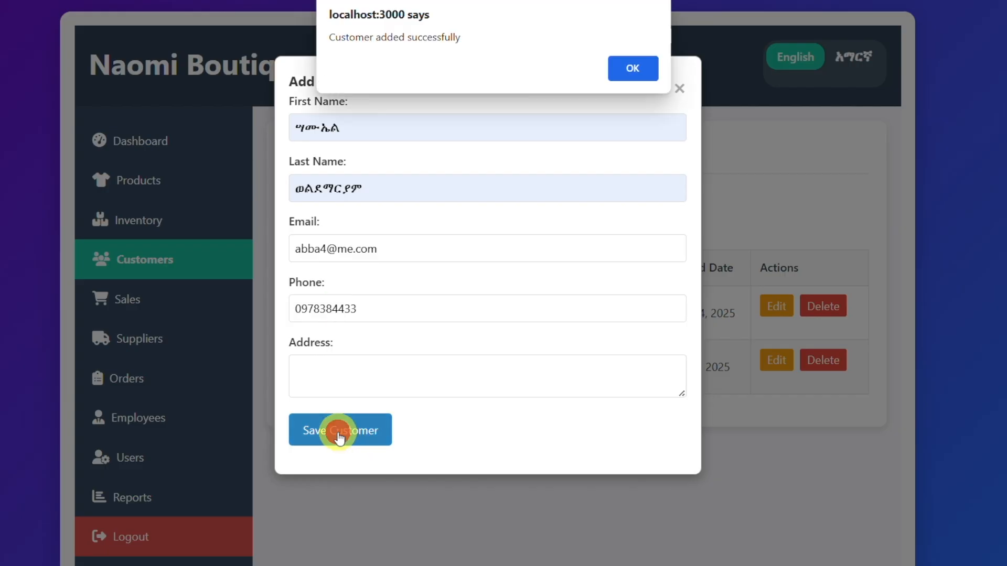
{"action": "left_click", "coordinate": [634, 65]}
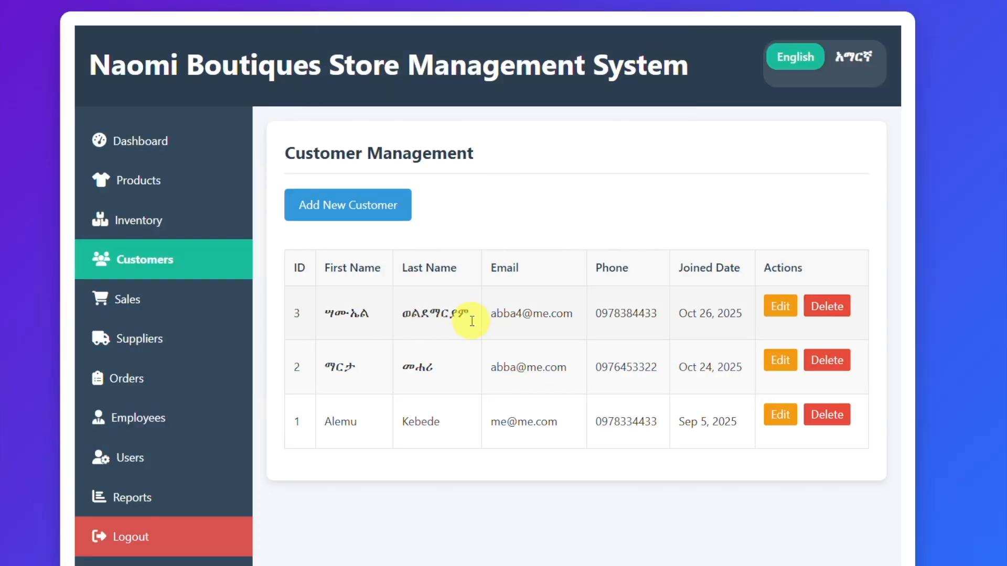
Step: Open the sales management page and examine the full sales table, including its payment, customer and action columns
{"action": "left_click", "coordinate": [123, 308]}
{"action": "scroll", "coordinate": [524, 330], "scroll_direction": "down", "scroll_amount": 3}
{"action": "scroll", "coordinate": [525, 333], "scroll_direction": "up", "scroll_amount": 2}
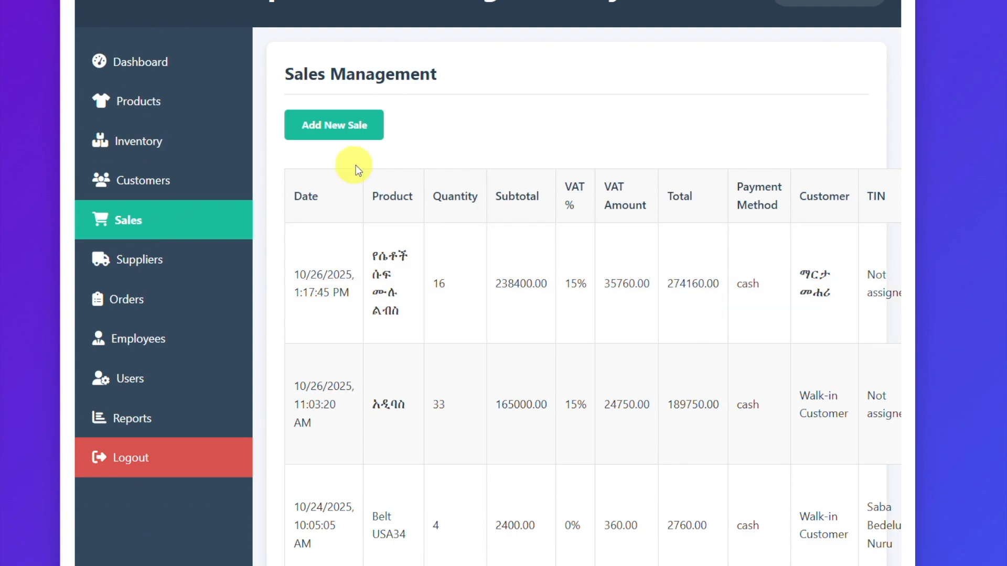
{"action": "scroll", "coordinate": [515, 293], "scroll_direction": "down", "scroll_amount": 10}
{"action": "left_click", "coordinate": [530, 487]}
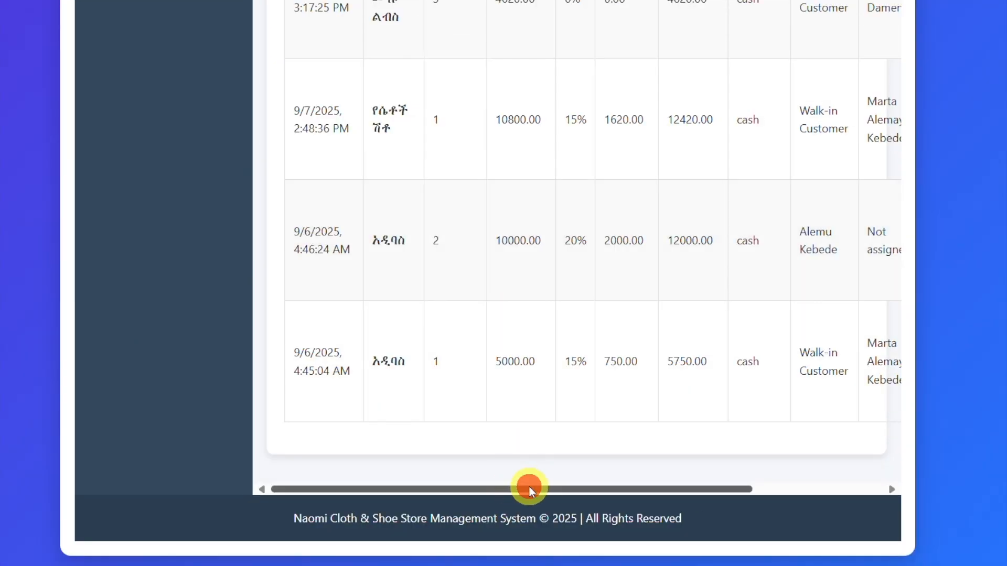
{"action": "left_click_drag", "start_coordinate": [530, 487], "coordinate": [703, 472]}
{"action": "scroll", "coordinate": [562, 236], "scroll_direction": "up", "scroll_amount": 10}
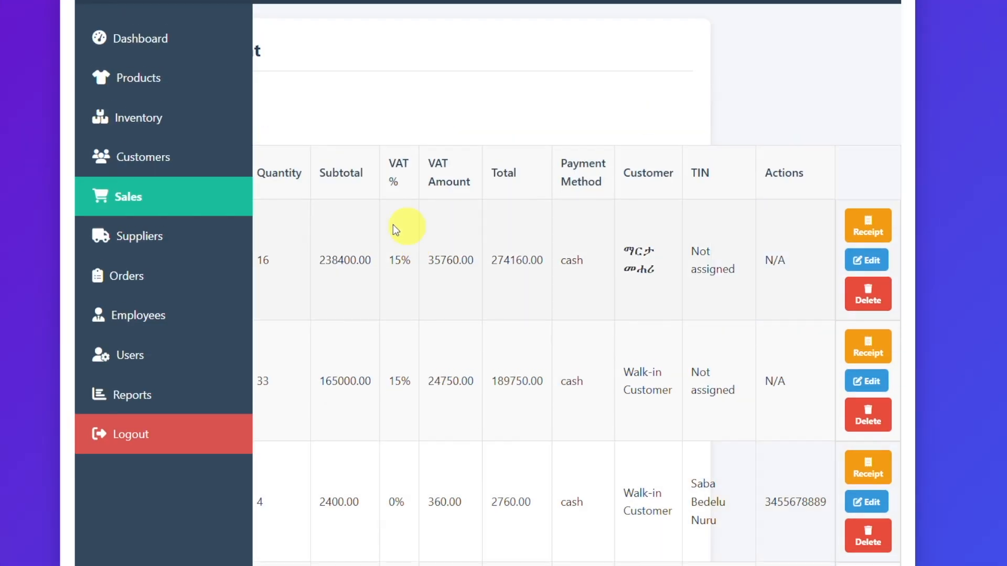
Step: View the sales receipt for the 10/24/2025, 8:55:16 AM sale of Belt USA34 and close it
{"action": "scroll", "coordinate": [860, 294], "scroll_direction": "down", "scroll_amount": 5}
{"action": "left_click", "coordinate": [868, 270]}
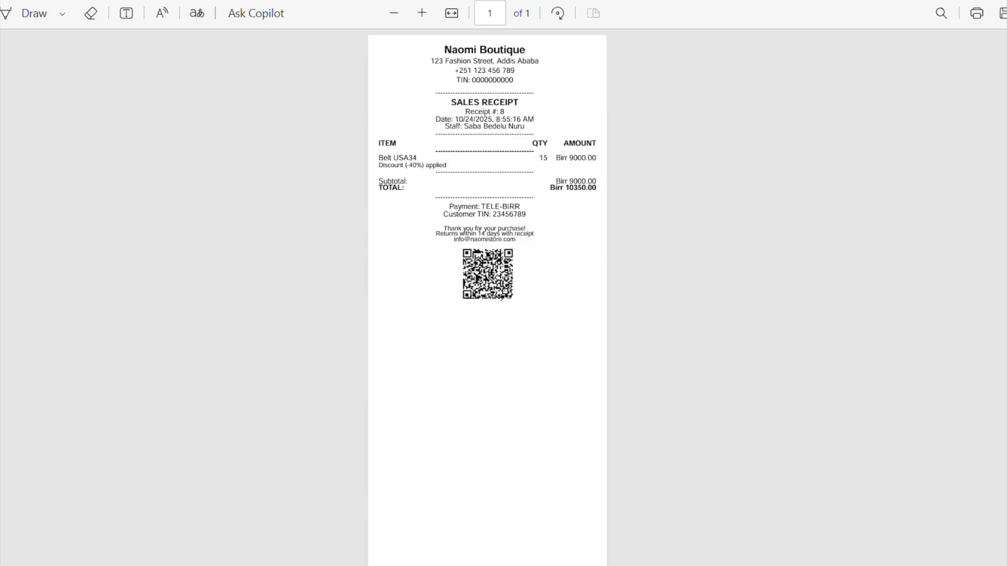
{"action": "key", "text": "ctrl+w"}
Step: Start a new sale and choose Men Wedding Suit as its product
{"action": "scroll", "coordinate": [419, 276], "scroll_direction": "left", "scroll_amount": 3}
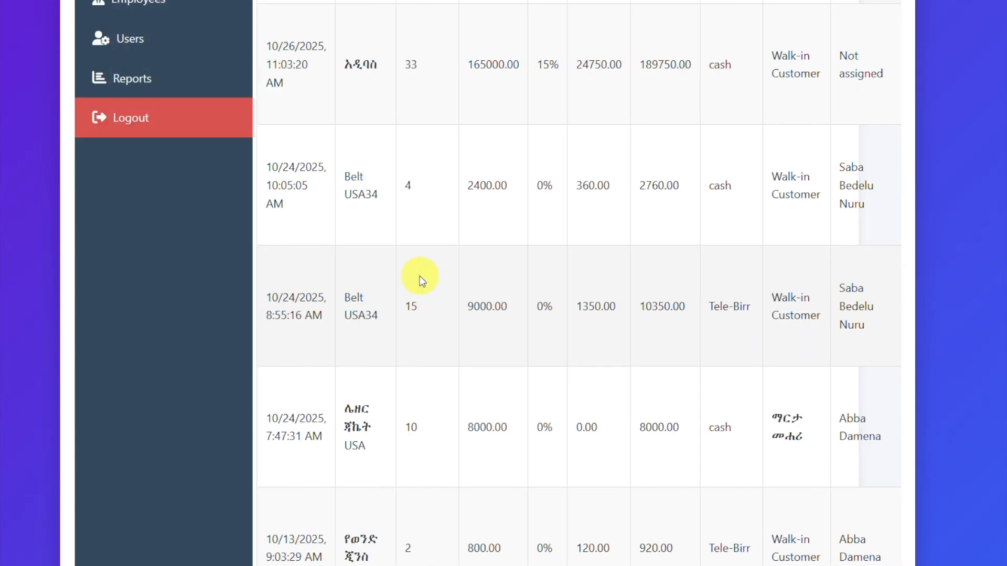
{"action": "scroll", "coordinate": [419, 273], "scroll_direction": "up", "scroll_amount": 7}
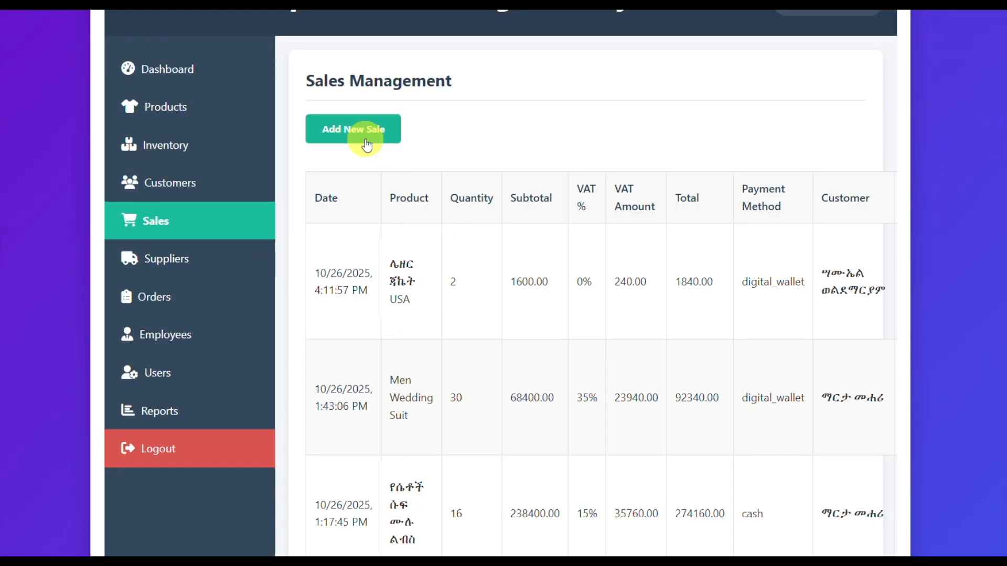
{"action": "left_click", "coordinate": [362, 128]}
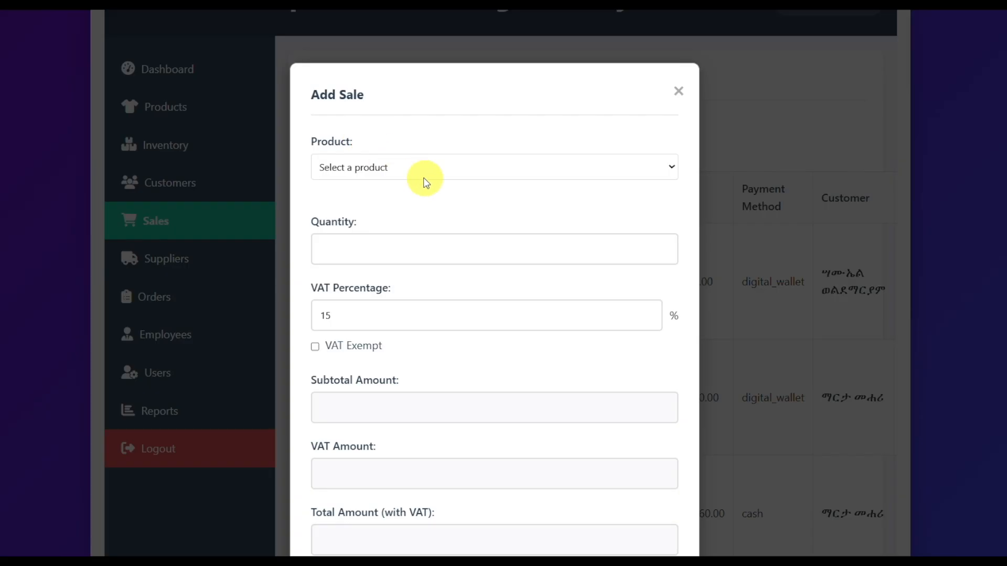
{"action": "left_click", "coordinate": [415, 170]}
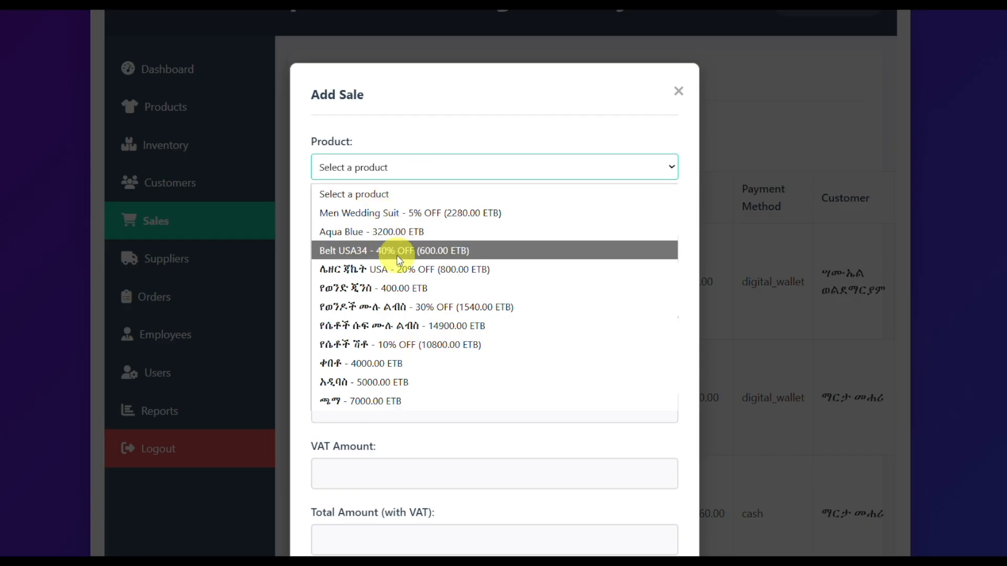
{"action": "left_click", "coordinate": [380, 213]}
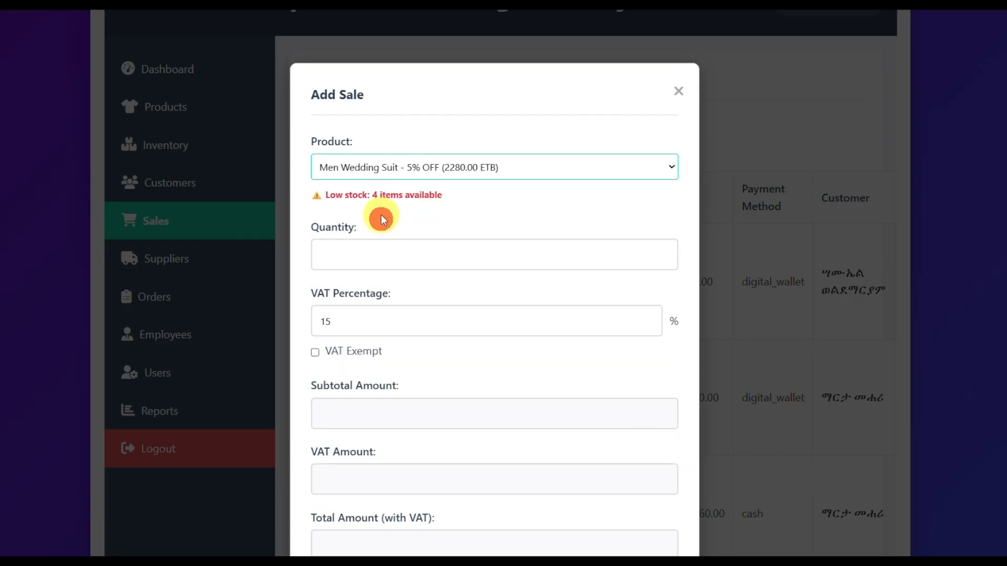
Step: Check the stock availability of Aqua Blue and የወንድ ጂንስ by choosing each as the sale's product
{"action": "left_click", "coordinate": [495, 173]}
{"action": "left_click", "coordinate": [412, 231]}
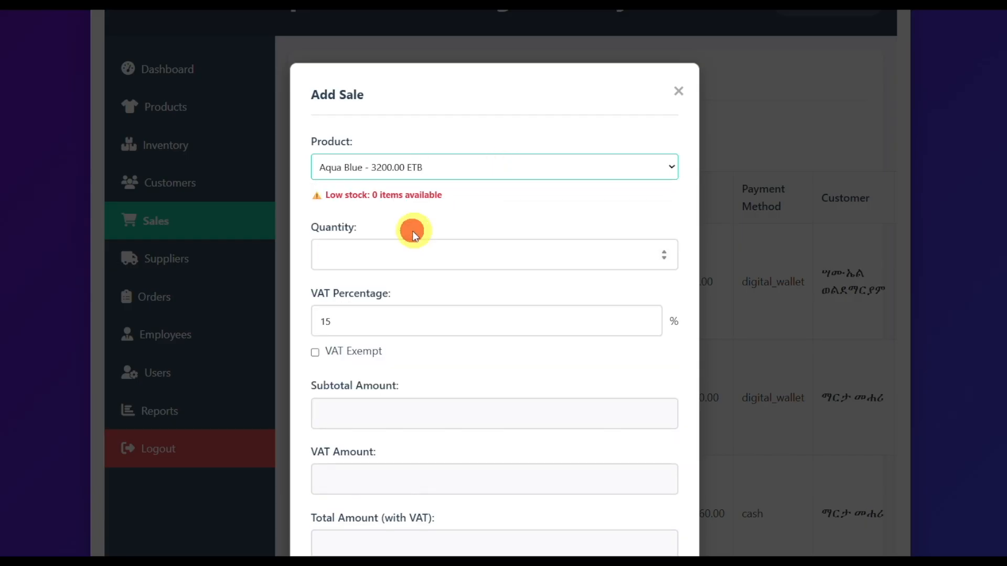
{"action": "left_click", "coordinate": [481, 172]}
{"action": "left_click", "coordinate": [392, 290]}
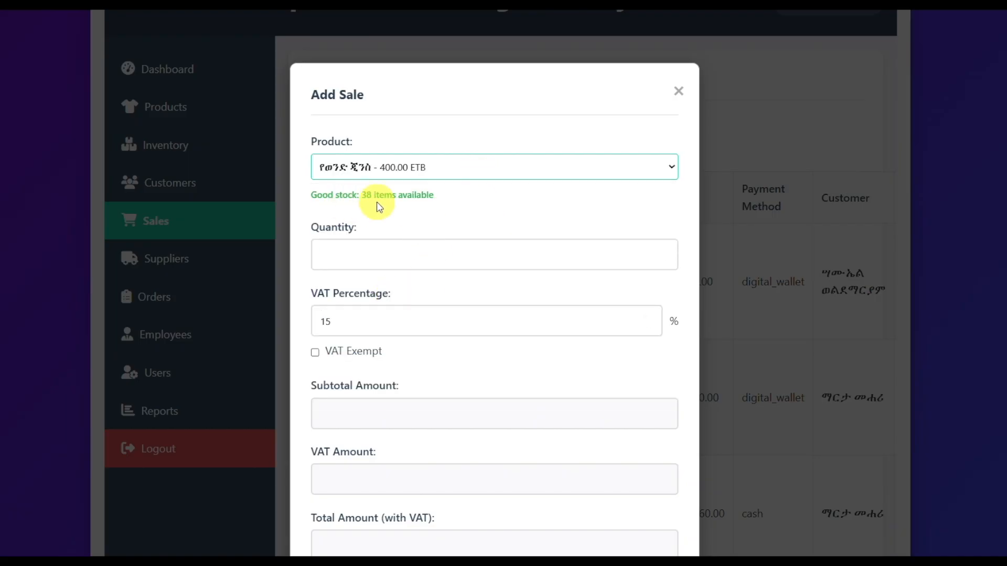
Step: Set the sale's product back to Men Wedding Suit and its quantity to 2
{"action": "left_click", "coordinate": [583, 174]}
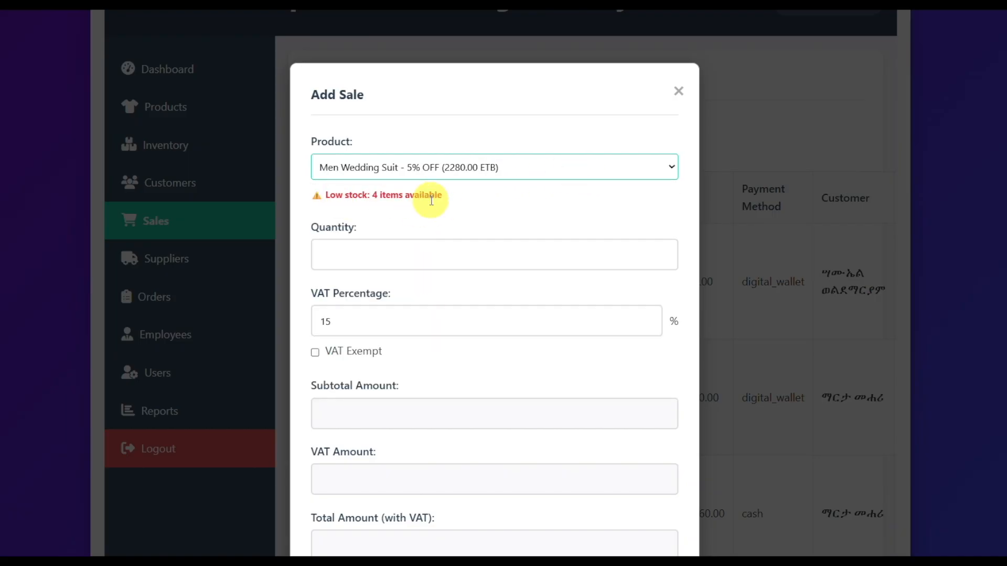
{"action": "left_click", "coordinate": [342, 253]}
{"action": "type", "text": "2"}
{"action": "scroll", "coordinate": [452, 269], "scroll_direction": "down", "scroll_amount": 4}
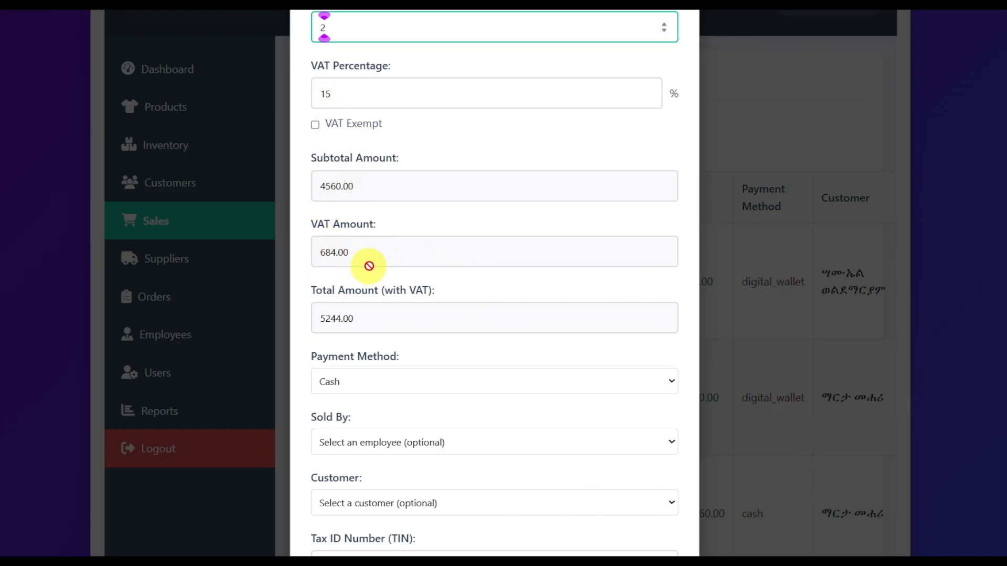
Step: Try a VAT percentage of 35 and the VAT exemption on the sale to compare the calculated amounts
{"action": "left_click_drag", "start_coordinate": [337, 94], "coordinate": [313, 93]}
{"action": "type", "text": "20"}
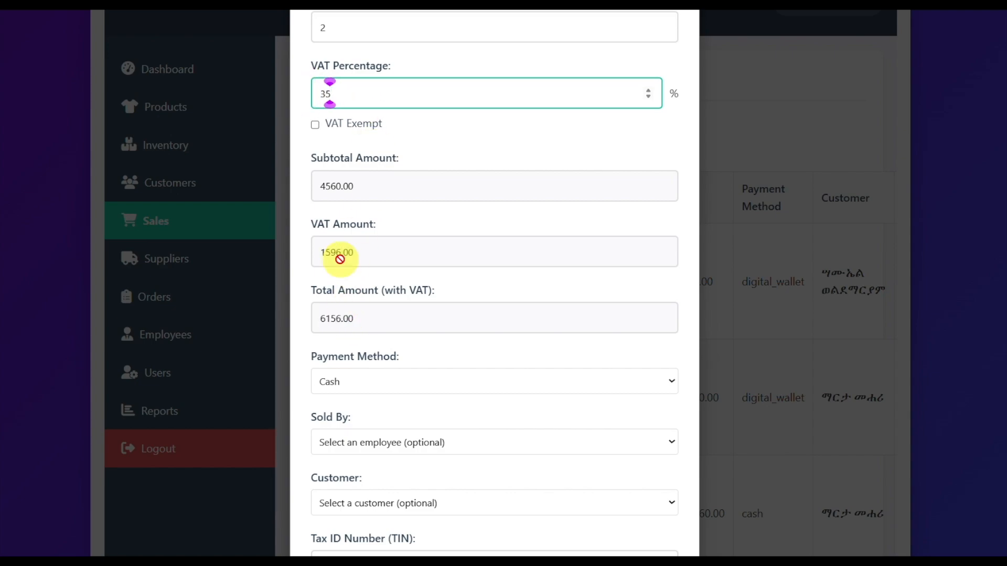
{"action": "left_click", "coordinate": [314, 126]}
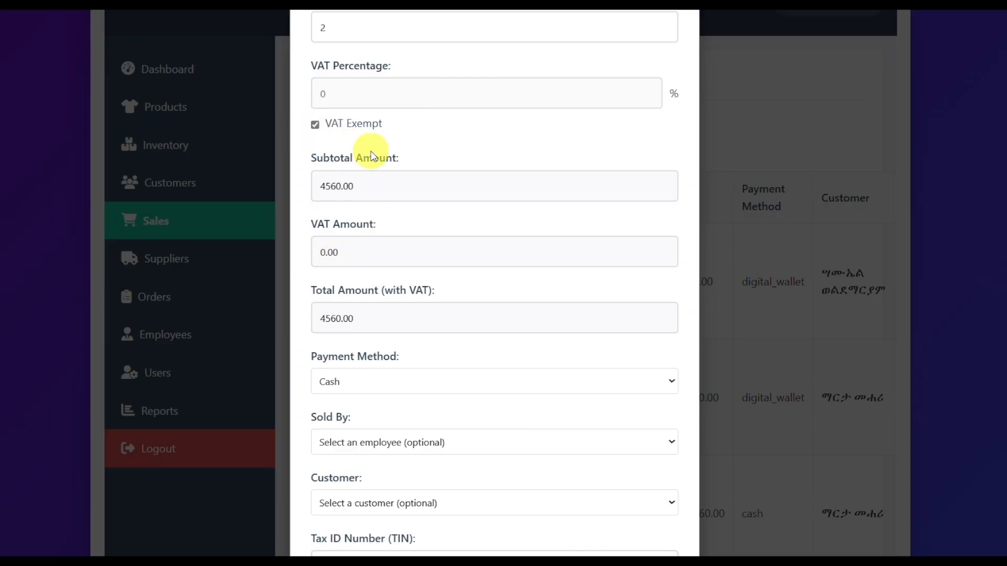
{"action": "scroll", "coordinate": [456, 210], "scroll_direction": "down", "scroll_amount": 3}
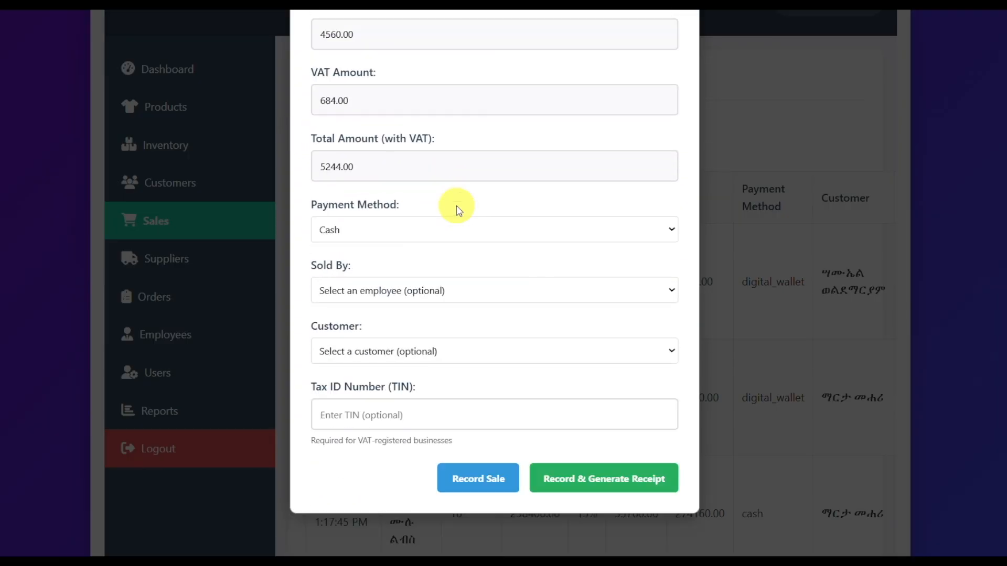
Step: Try other payment methods for the sale and return it to Cash
{"action": "left_click", "coordinate": [398, 221]}
{"action": "left_click", "coordinate": [376, 295]}
{"action": "left_click", "coordinate": [376, 222]}
{"action": "left_click", "coordinate": [360, 280]}
{"action": "left_click", "coordinate": [376, 220]}
{"action": "left_click", "coordinate": [346, 242]}
Step: Assign the cashier as the sale's seller and choose the buying customer
{"action": "scroll", "coordinate": [433, 296], "scroll_direction": "down", "scroll_amount": 1}
{"action": "left_click", "coordinate": [433, 283]}
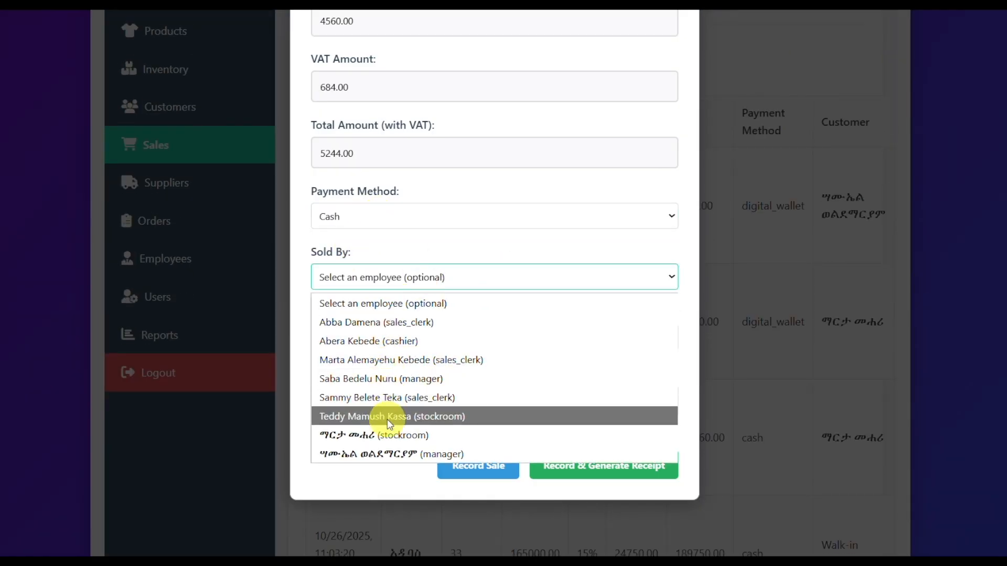
{"action": "left_click", "coordinate": [347, 341]}
{"action": "scroll", "coordinate": [499, 329], "scroll_direction": "down", "scroll_amount": 2}
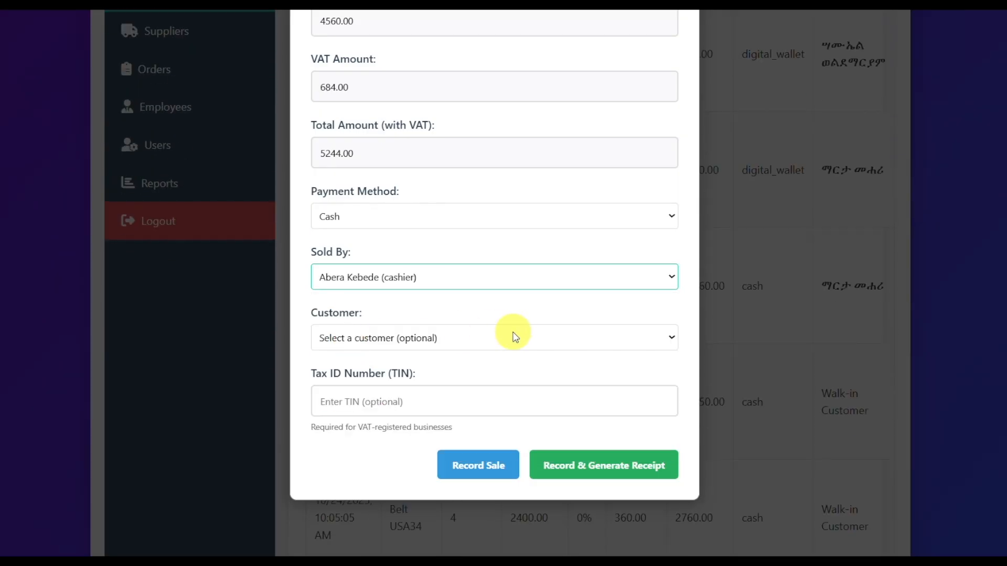
{"action": "left_click", "coordinate": [397, 341]}
{"action": "left_click", "coordinate": [368, 427]}
Step: Enter the customer's tax ID number, record the sale without a receipt and dismiss the message
{"action": "left_click", "coordinate": [360, 402]}
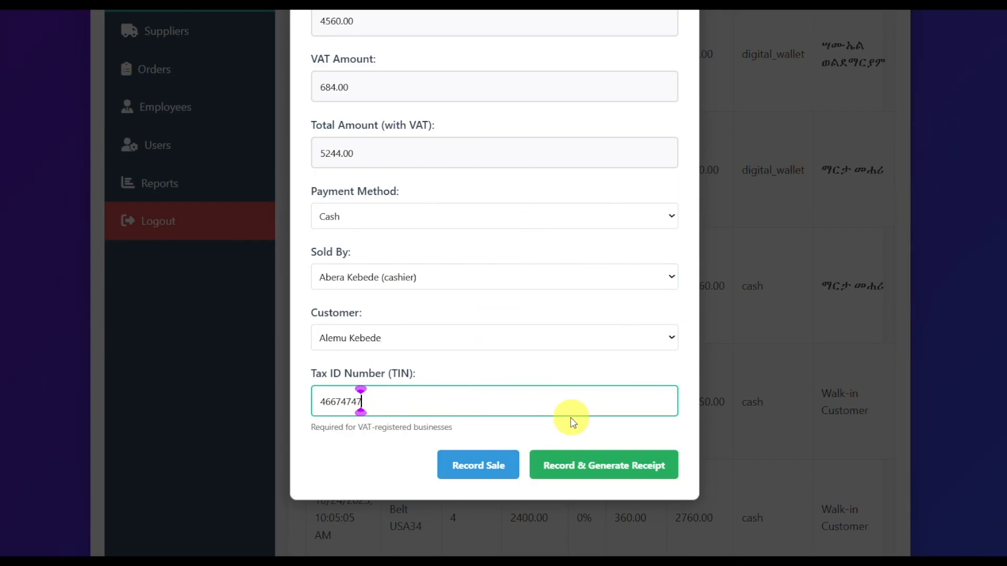
{"action": "left_click", "coordinate": [472, 468]}
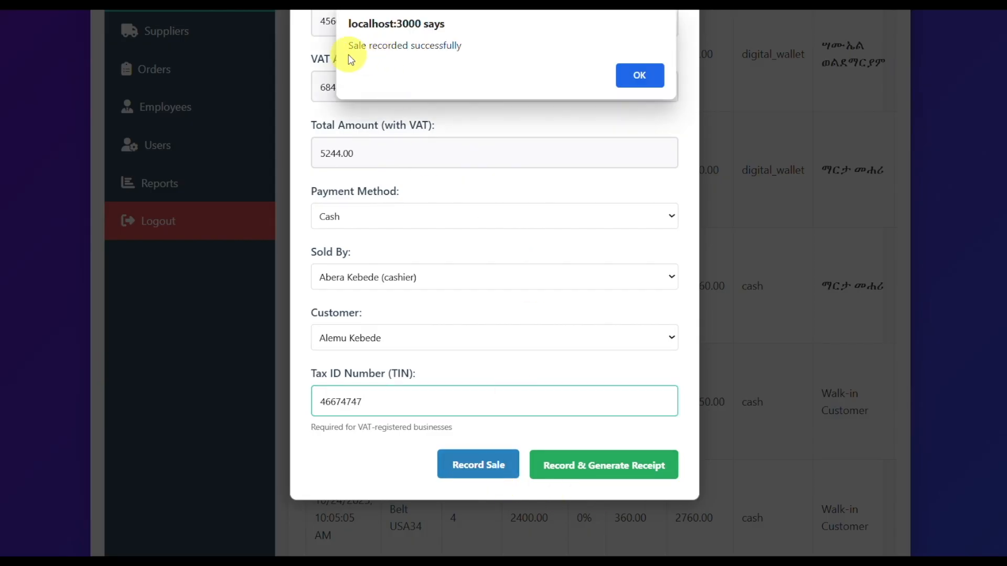
{"action": "left_click", "coordinate": [639, 75]}
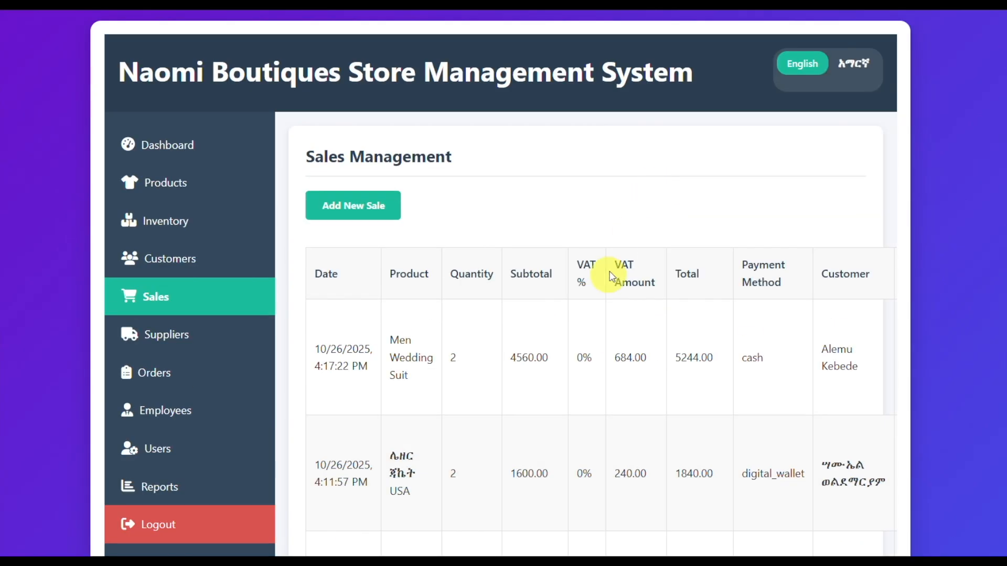
Step: Examine the new Men Wedding Suit sale across the table columns and view its receipt
{"action": "scroll", "coordinate": [478, 294], "scroll_direction": "right", "scroll_amount": 1}
{"action": "scroll", "coordinate": [476, 360], "scroll_direction": "right", "scroll_amount": 5}
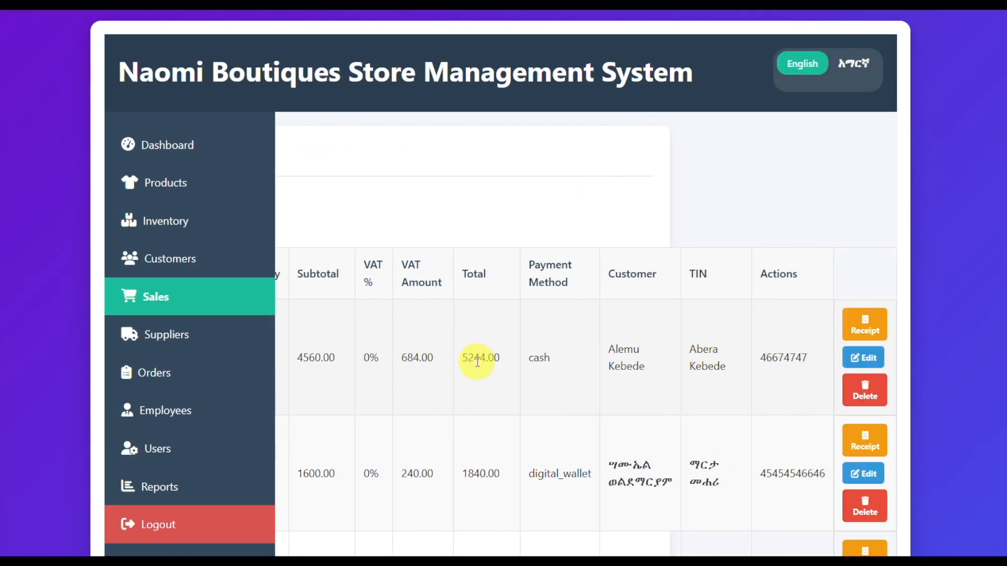
{"action": "left_click", "coordinate": [865, 326]}
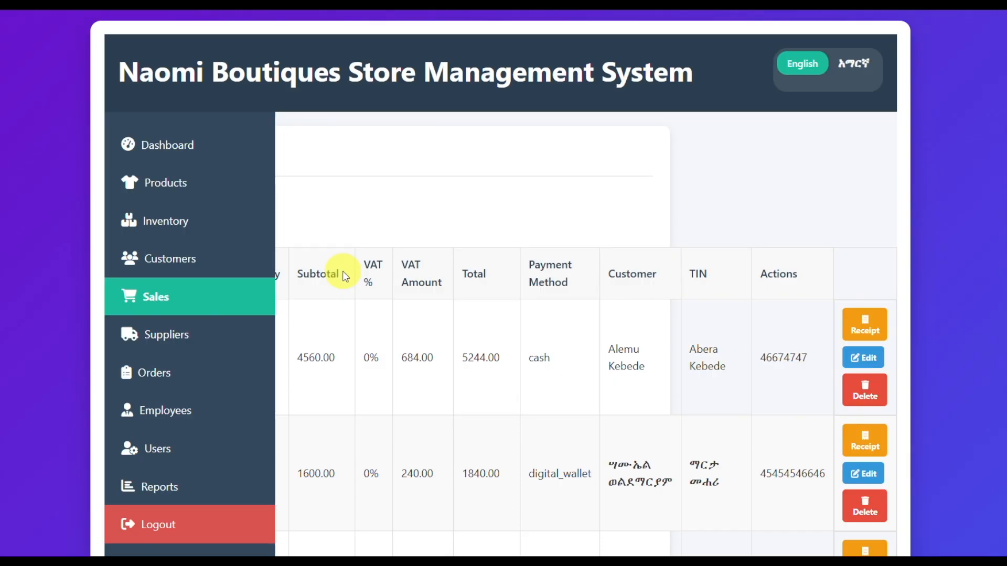
{"action": "scroll", "coordinate": [344, 276], "scroll_direction": "left", "scroll_amount": 5}
Step: Open the supplier management page, view the edit form of the supplier with ID 3 and close it
{"action": "left_click", "coordinate": [187, 337]}
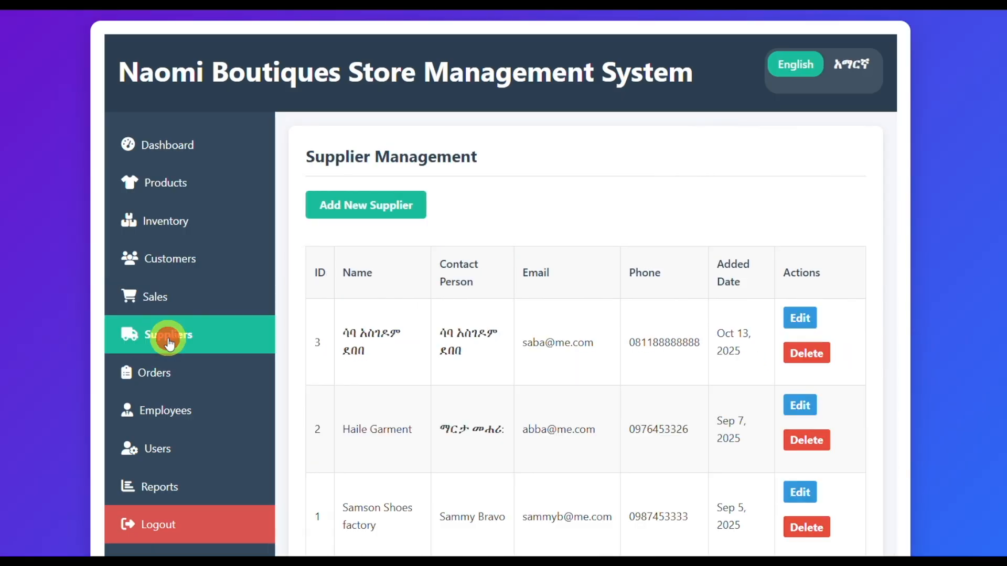
{"action": "scroll", "coordinate": [566, 220], "scroll_direction": "down", "scroll_amount": 3}
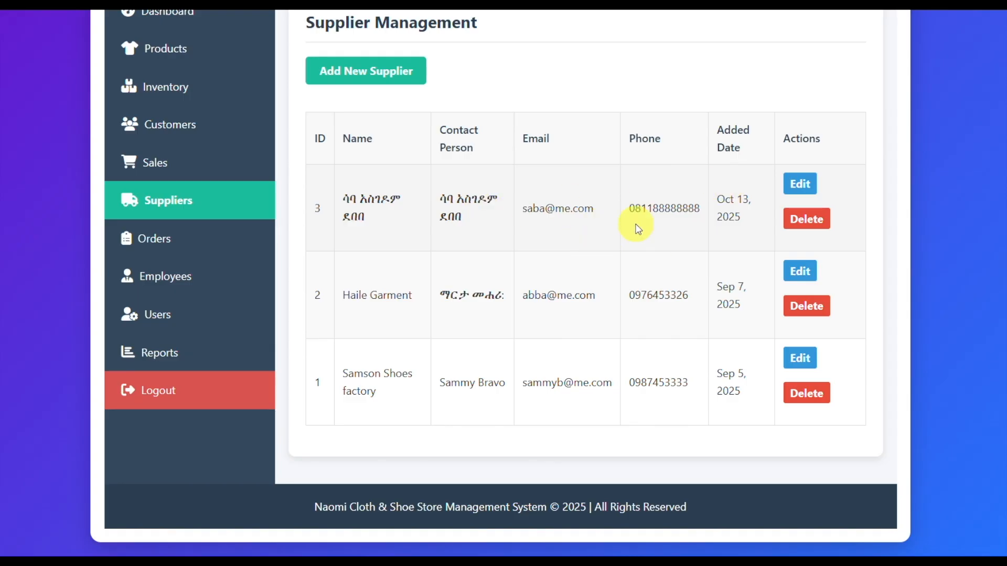
{"action": "left_click", "coordinate": [810, 188]}
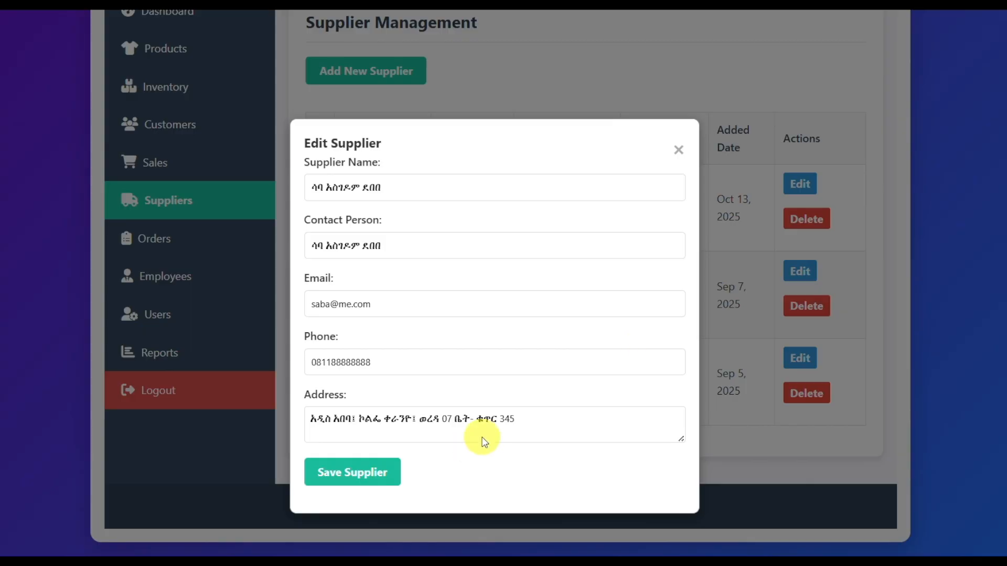
{"action": "left_click", "coordinate": [678, 150]}
Step: Start a new supplier record and fill it with the first saved set of contact details
{"action": "left_click", "coordinate": [352, 72]}
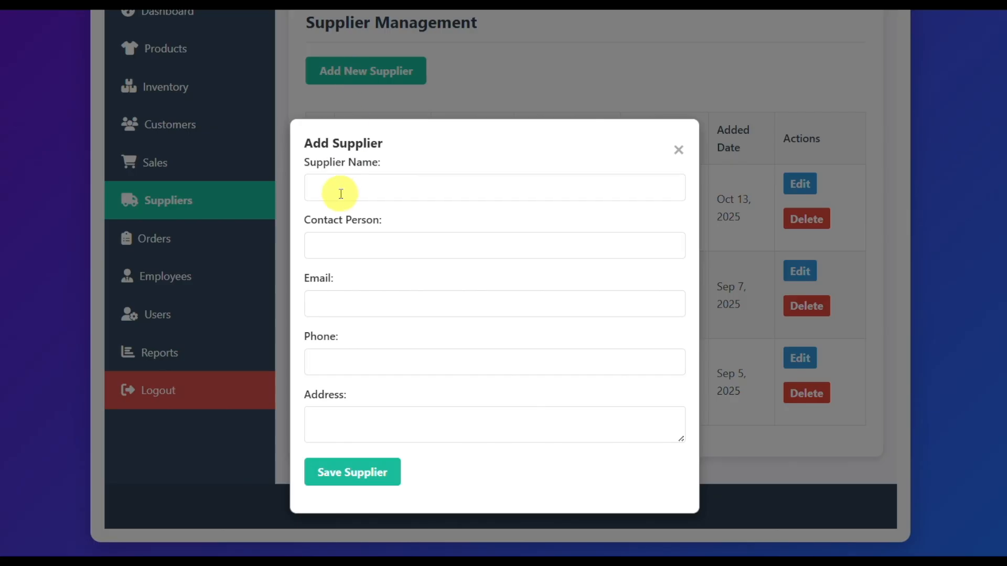
{"action": "left_click", "coordinate": [340, 190]}
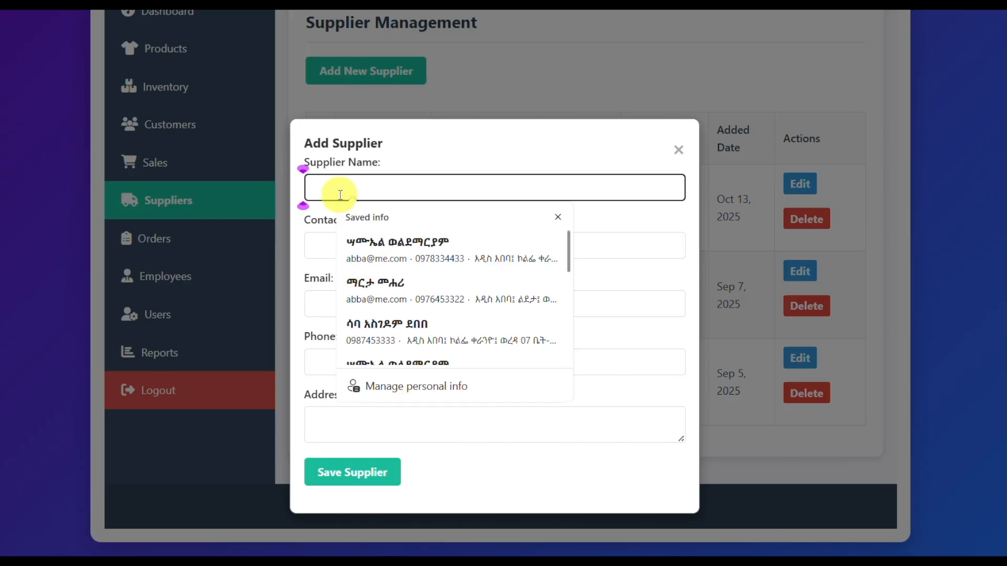
{"action": "left_click", "coordinate": [384, 254]}
Step: Modify the new supplier's email by adding a 2 before the @ sign
{"action": "left_click", "coordinate": [331, 234]}
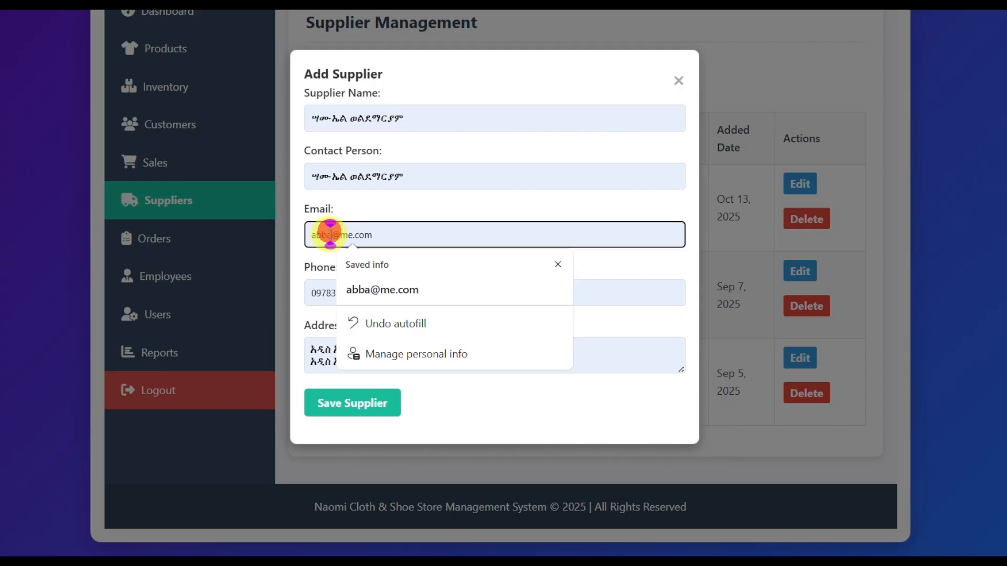
{"action": "type", "text": "2"}
{"action": "left_click", "coordinate": [356, 293]}
{"action": "left_click", "coordinate": [465, 265]}
Step: Delete the duplicated second line of the supplier's address, save the supplier and dismiss the message
{"action": "left_click", "coordinate": [574, 371]}
{"action": "key", "text": "BackSpace"}
{"action": "key", "text": "BackSpace"}
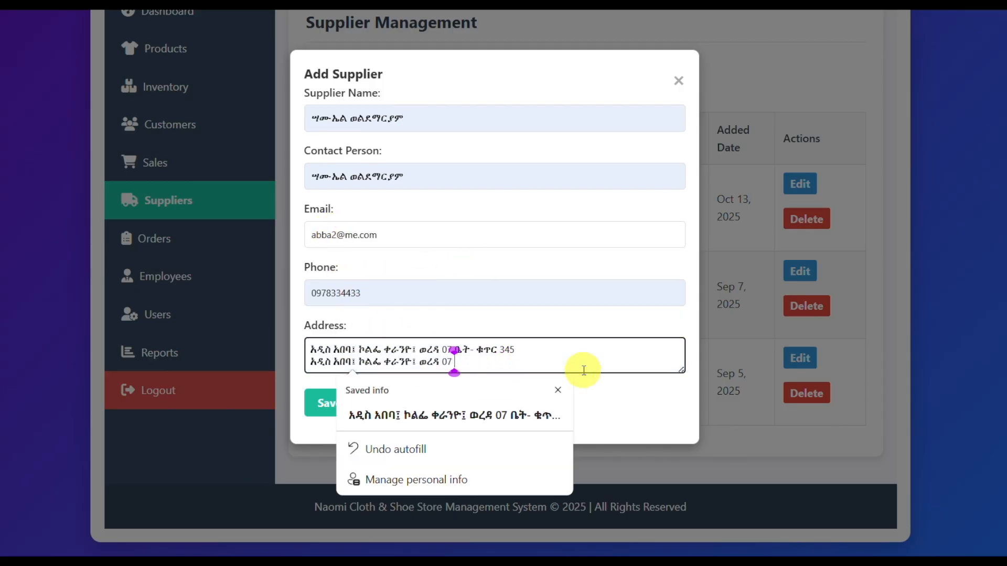
{"action": "left_click", "coordinate": [636, 415]}
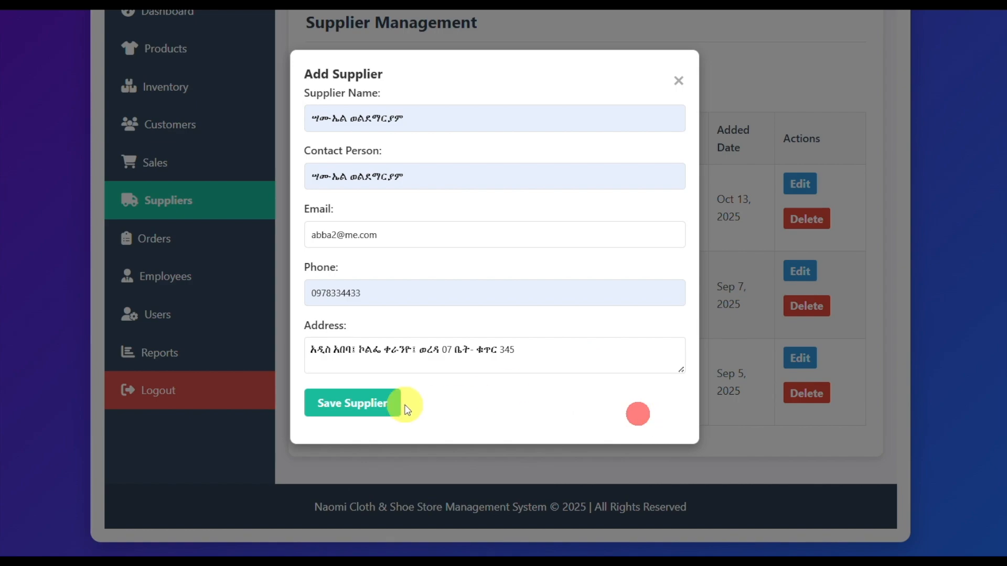
{"action": "left_click", "coordinate": [348, 404]}
{"action": "left_click", "coordinate": [639, 75]}
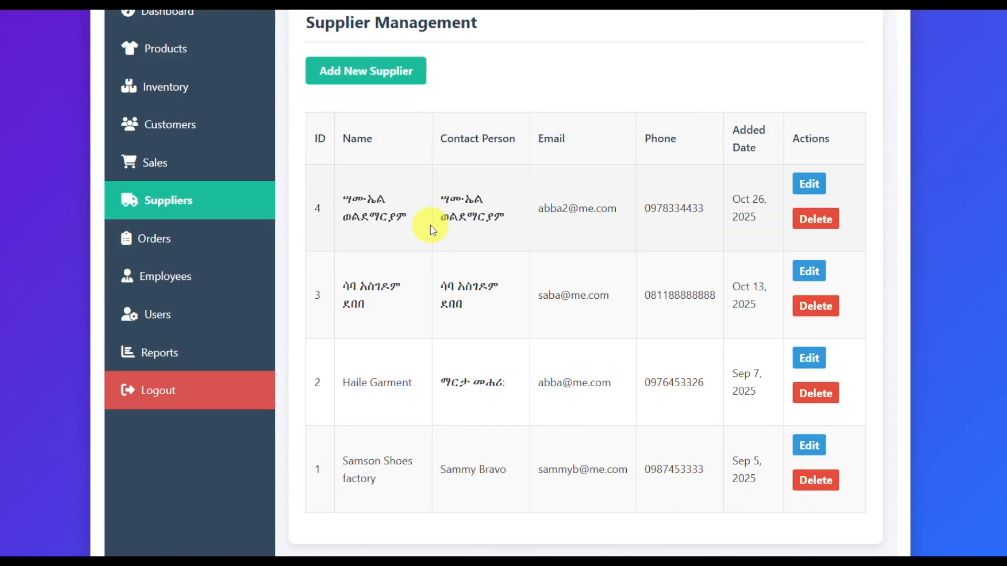
Step: Open the order management page and examine the full order list with its delivery dates and statuses
{"action": "left_click", "coordinate": [150, 245]}
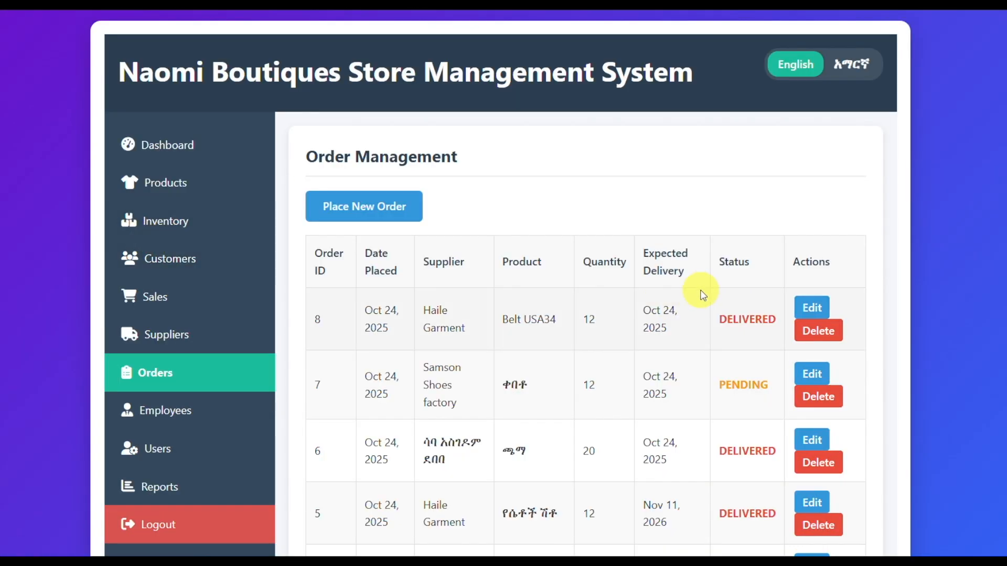
{"action": "scroll", "coordinate": [626, 283], "scroll_direction": "down", "scroll_amount": 2}
{"action": "scroll", "coordinate": [586, 257], "scroll_direction": "down", "scroll_amount": 2}
{"action": "scroll", "coordinate": [588, 244], "scroll_direction": "down", "scroll_amount": 3}
{"action": "scroll", "coordinate": [745, 367], "scroll_direction": "down", "scroll_amount": 2}
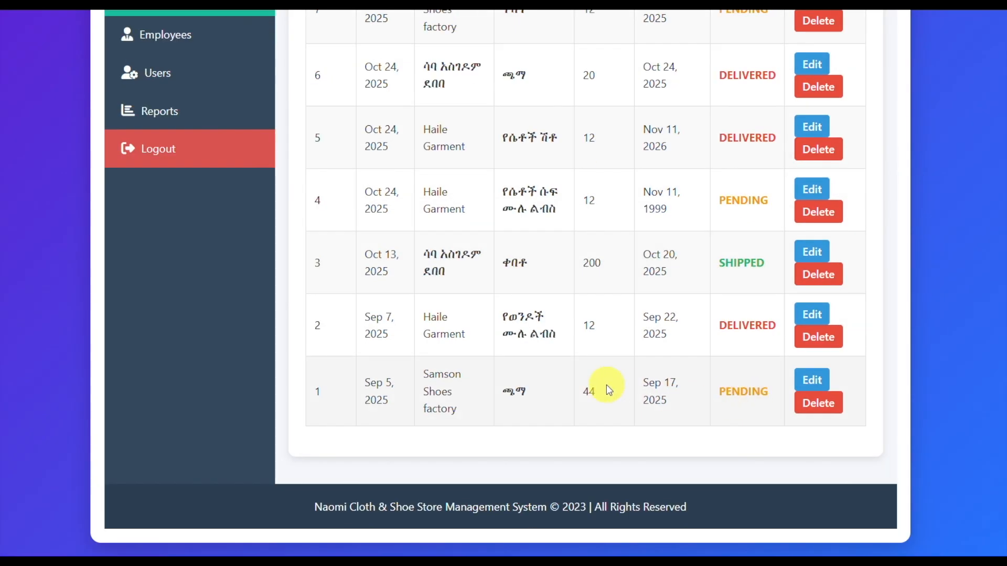
{"action": "scroll", "coordinate": [624, 288], "scroll_direction": "up", "scroll_amount": 8}
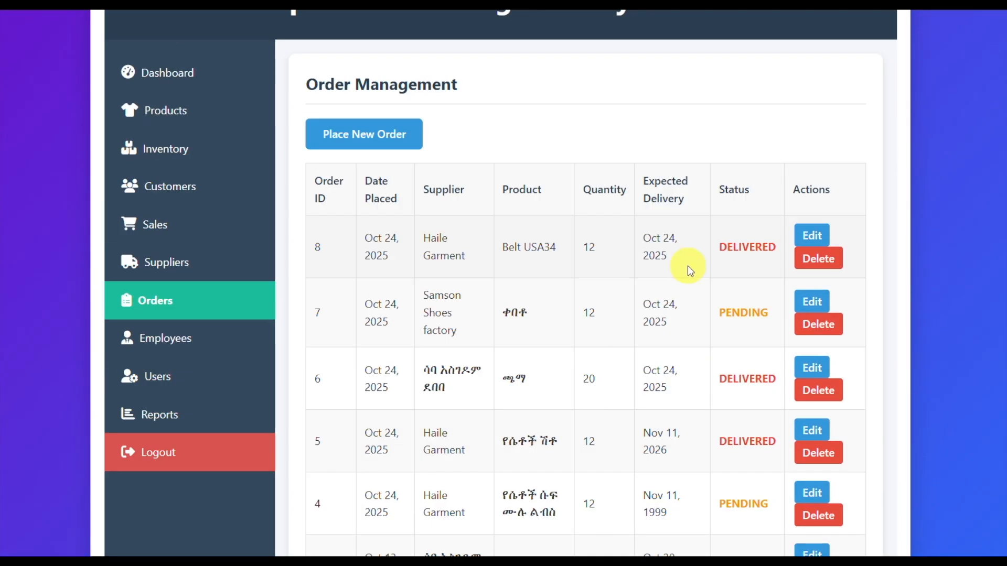
Step: Try a new order of Men Wedding Suit from the supplier Haile Garment and close the form without placing it
{"action": "left_click", "coordinate": [366, 132]}
{"action": "left_click", "coordinate": [380, 132]}
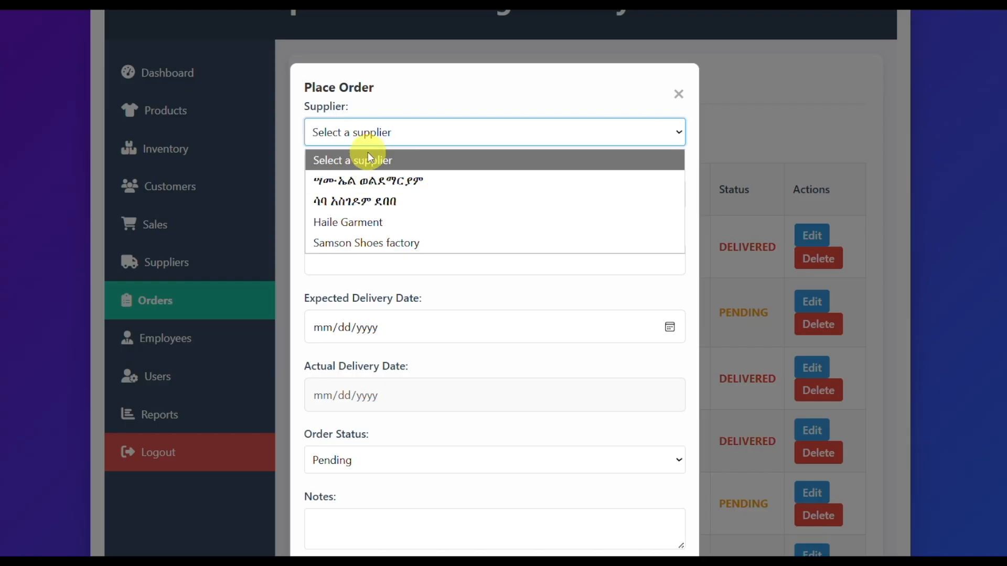
{"action": "left_click", "coordinate": [373, 223]}
{"action": "left_click", "coordinate": [369, 197]}
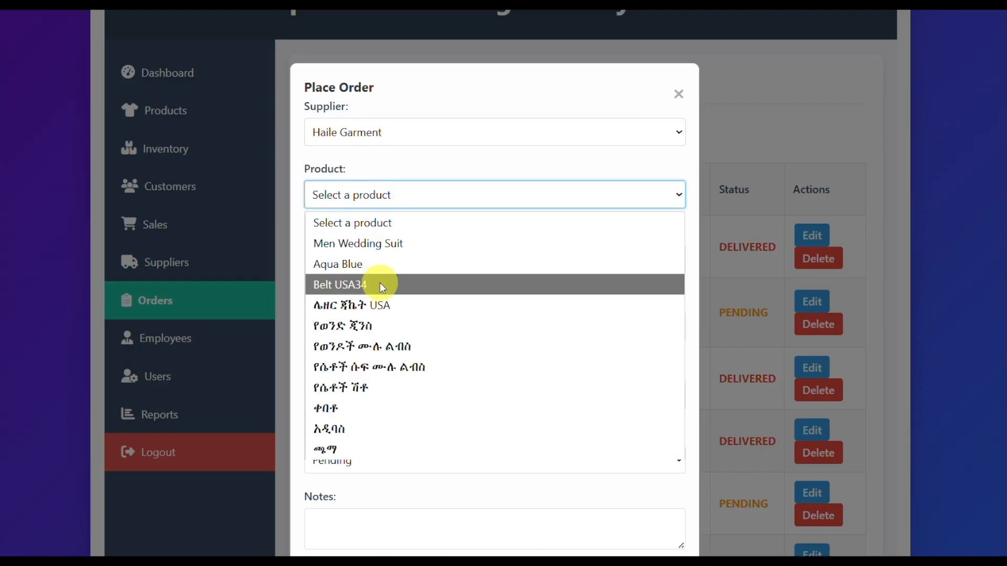
{"action": "left_click", "coordinate": [367, 243]}
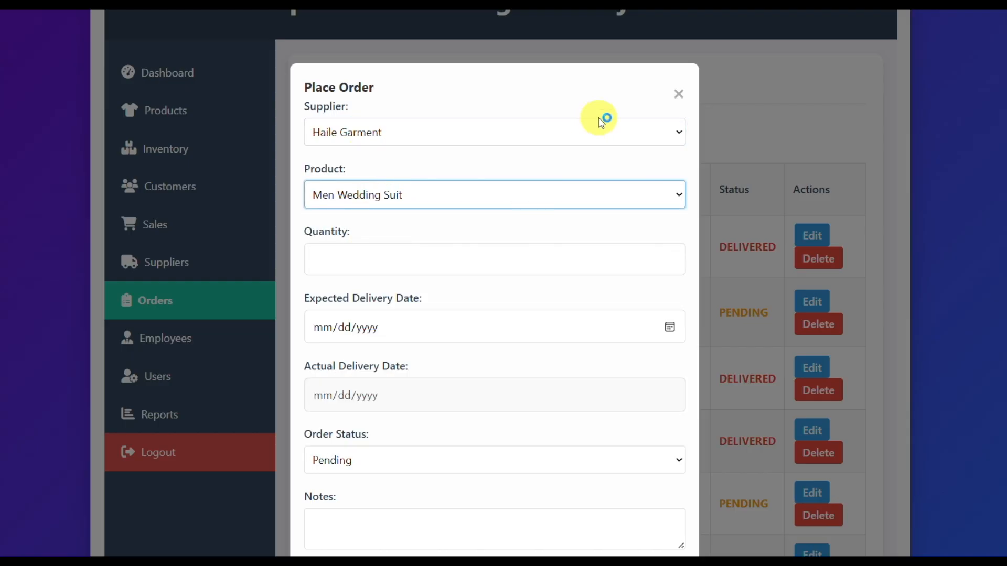
{"action": "left_click", "coordinate": [678, 95]}
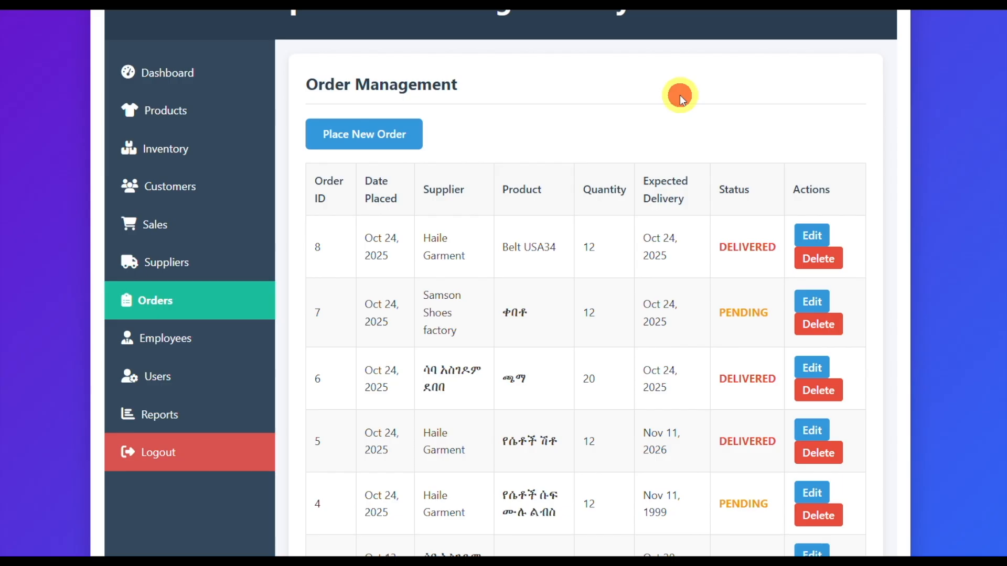
Step: Open the inventory management page and examine the stock levels of the products
{"action": "left_click", "coordinate": [173, 155]}
{"action": "scroll", "coordinate": [664, 314], "scroll_direction": "down", "scroll_amount": 2}
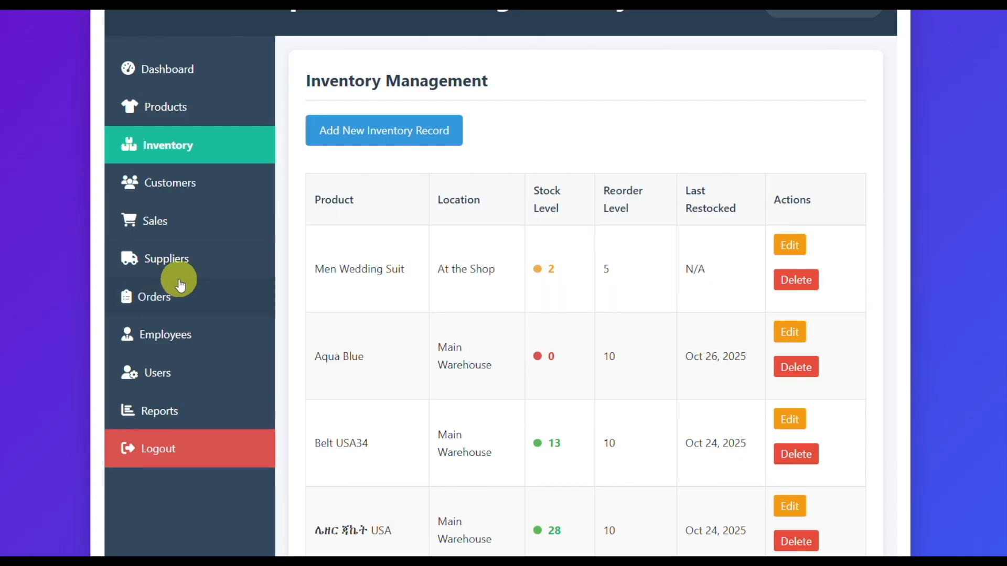
Step: Start a new order of 20 Men Wedding Suit from the supplier listed under a personal Amharic name
{"action": "left_click", "coordinate": [153, 258]}
{"action": "left_click", "coordinate": [157, 376]}
{"action": "left_click", "coordinate": [383, 206]}
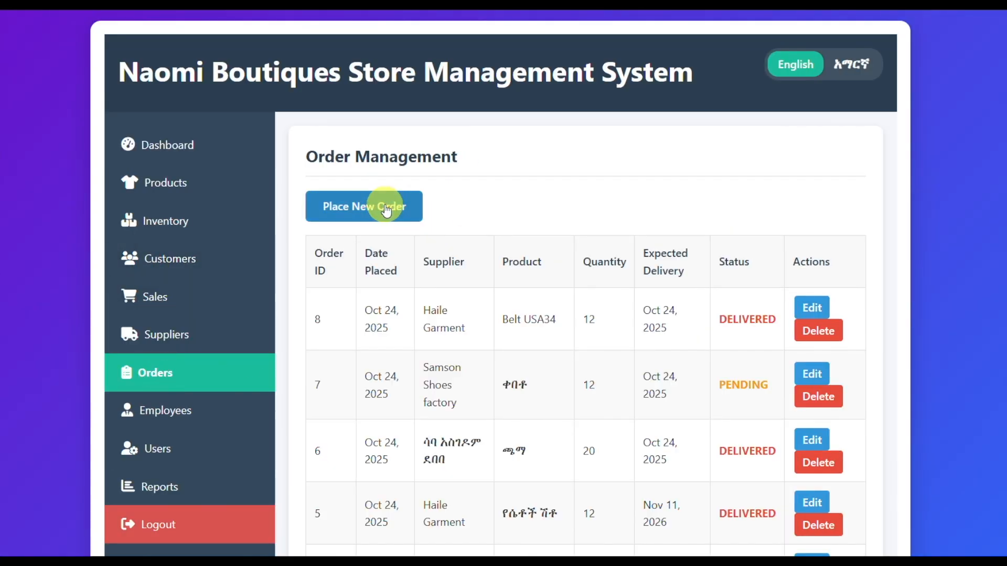
{"action": "left_click", "coordinate": [393, 134]}
{"action": "left_click", "coordinate": [384, 181]}
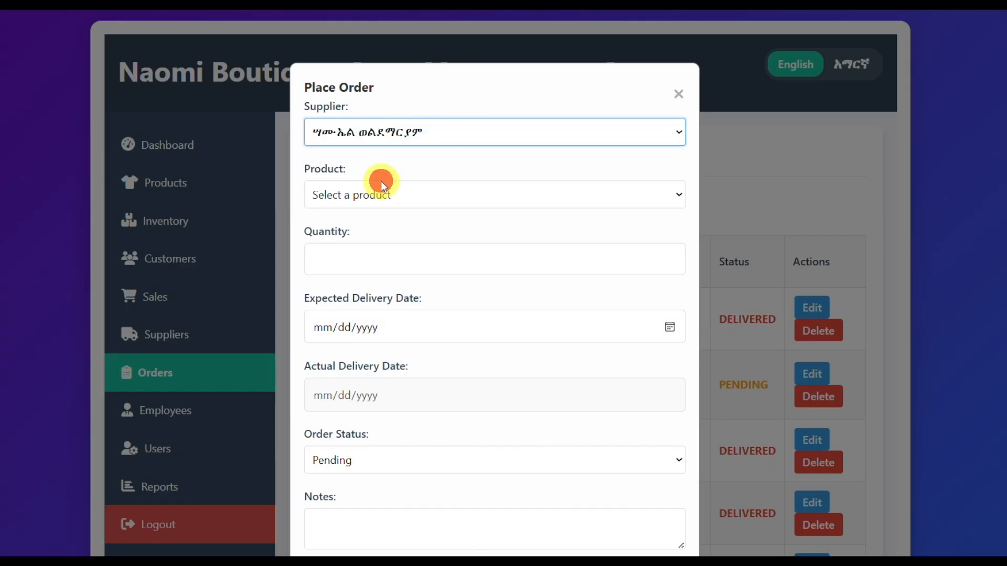
{"action": "left_click", "coordinate": [373, 194]}
{"action": "left_click", "coordinate": [357, 241]}
{"action": "left_click", "coordinate": [344, 261]}
{"action": "type", "text": "20"}
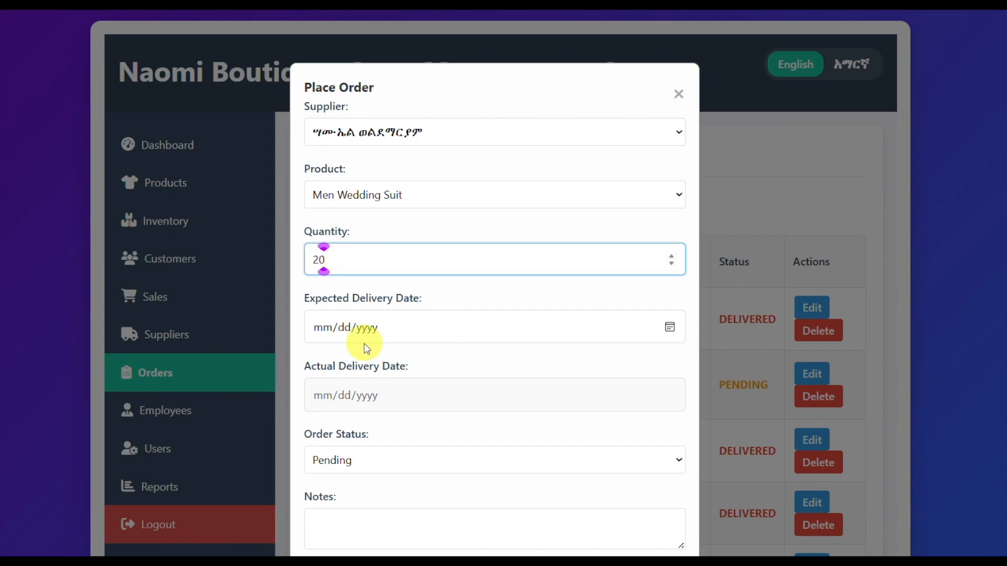
Step: Set the expected delivery to 10/26/2025, keep the status Pending, add the note "He is coming on Sunday." and save the order
{"action": "left_click", "coordinate": [337, 340]}
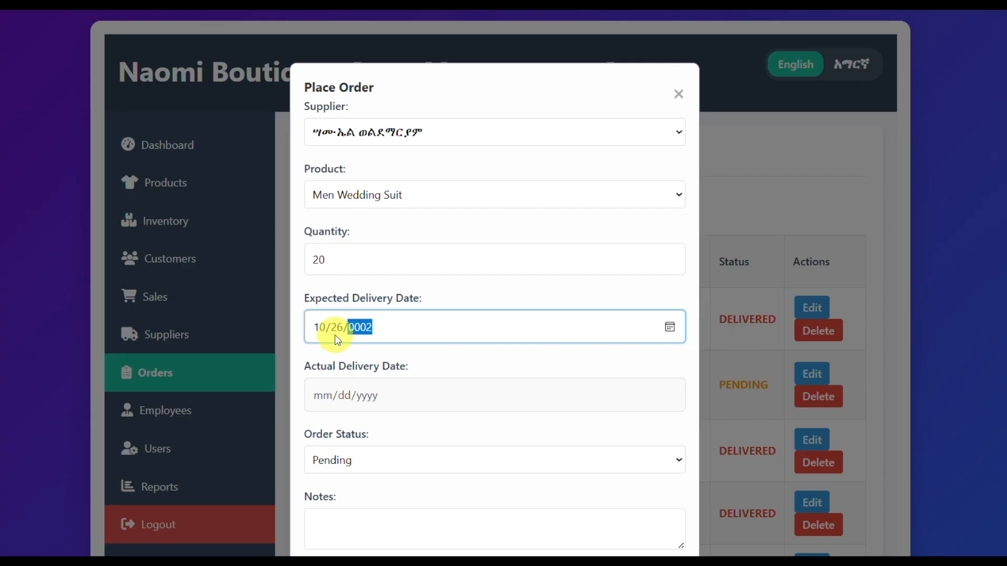
{"action": "left_click", "coordinate": [376, 460]}
{"action": "left_click", "coordinate": [376, 461]}
{"action": "scroll", "coordinate": [540, 443], "scroll_direction": "down", "scroll_amount": 2}
{"action": "left_click", "coordinate": [341, 417]}
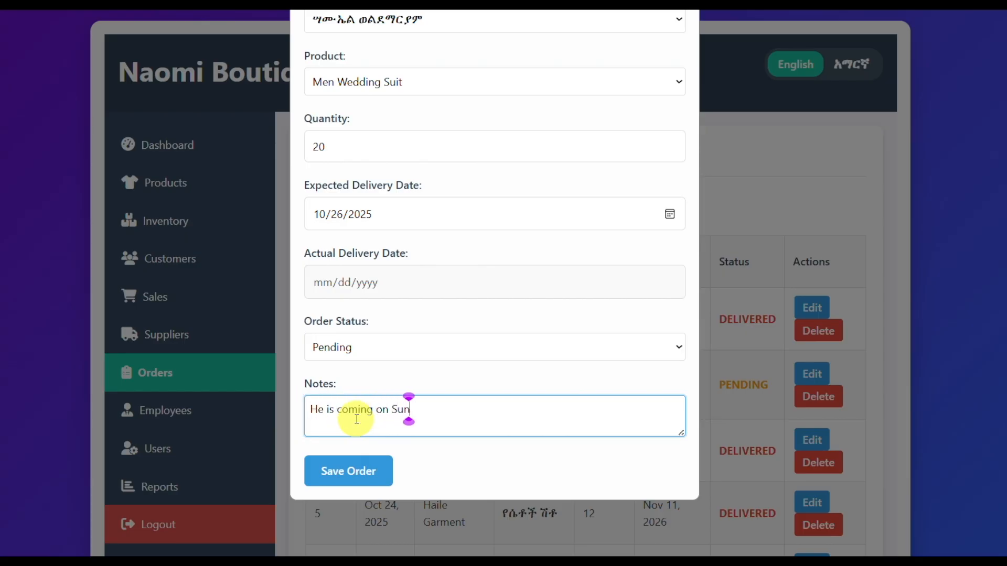
{"action": "left_click", "coordinate": [340, 472]}
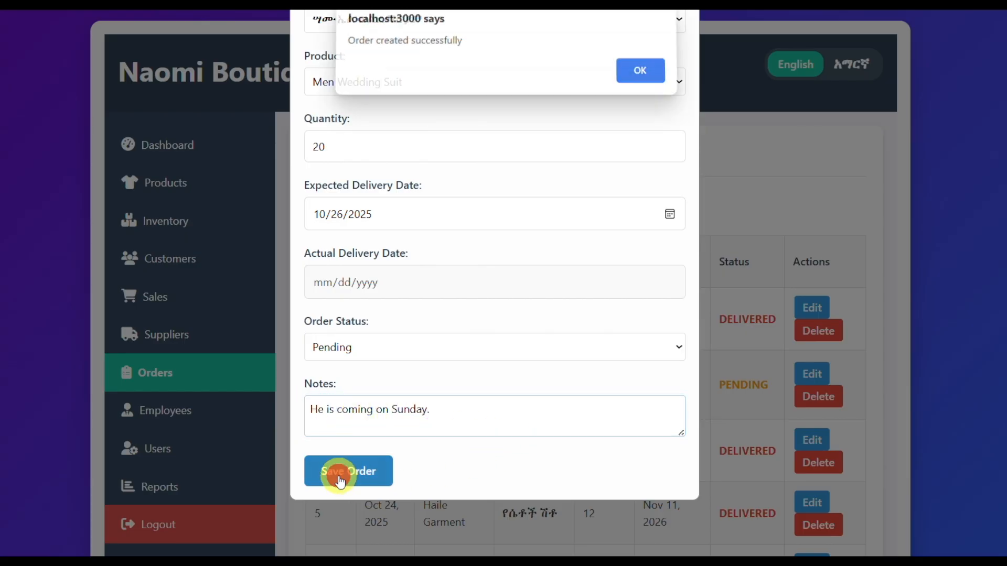
{"action": "left_click", "coordinate": [624, 84]}
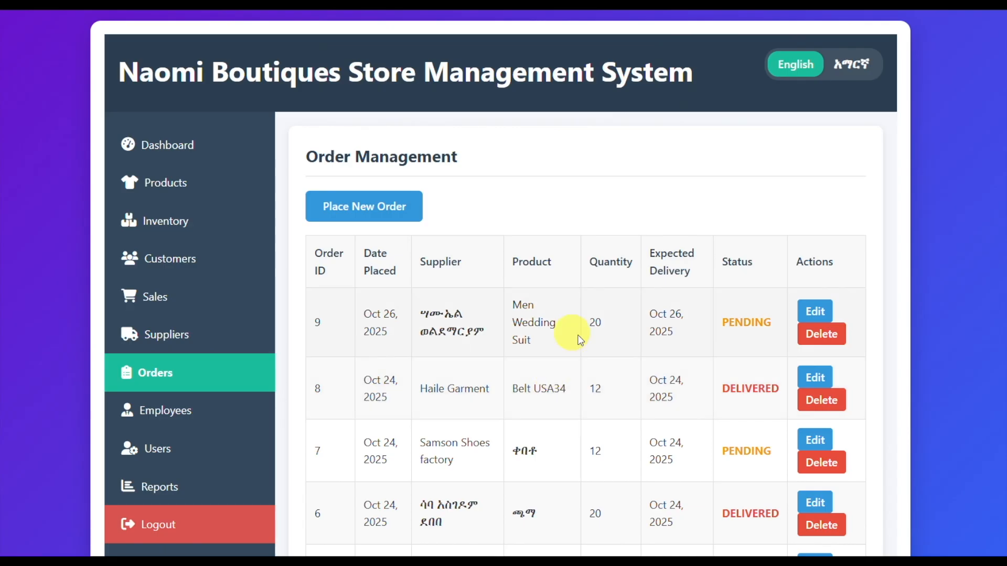
Step: Check the new order's quantity against the Men Wedding Suit's stock in the inventory and its product details, enlarging the photo
{"action": "double_click", "coordinate": [593, 330]}
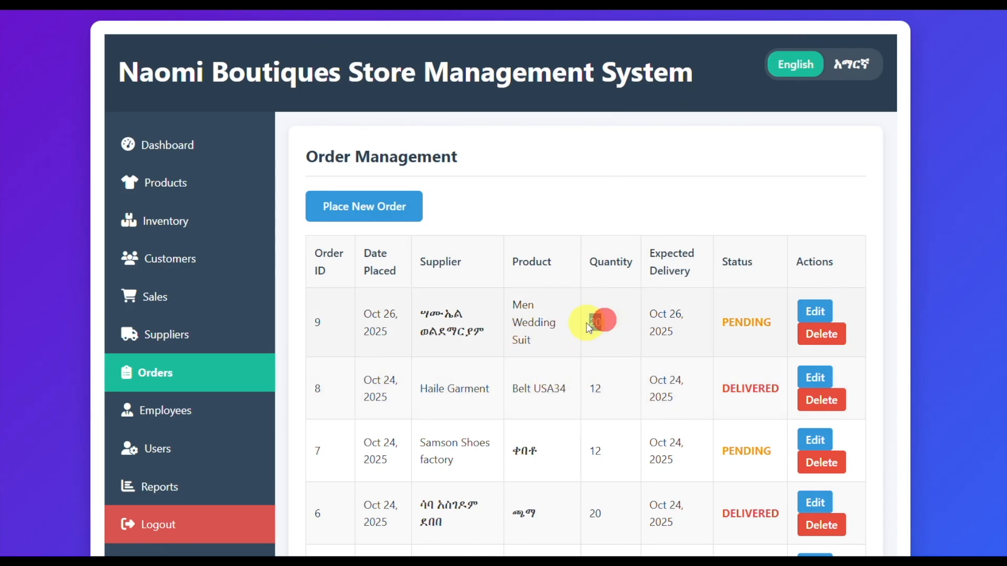
{"action": "left_click", "coordinate": [159, 229]}
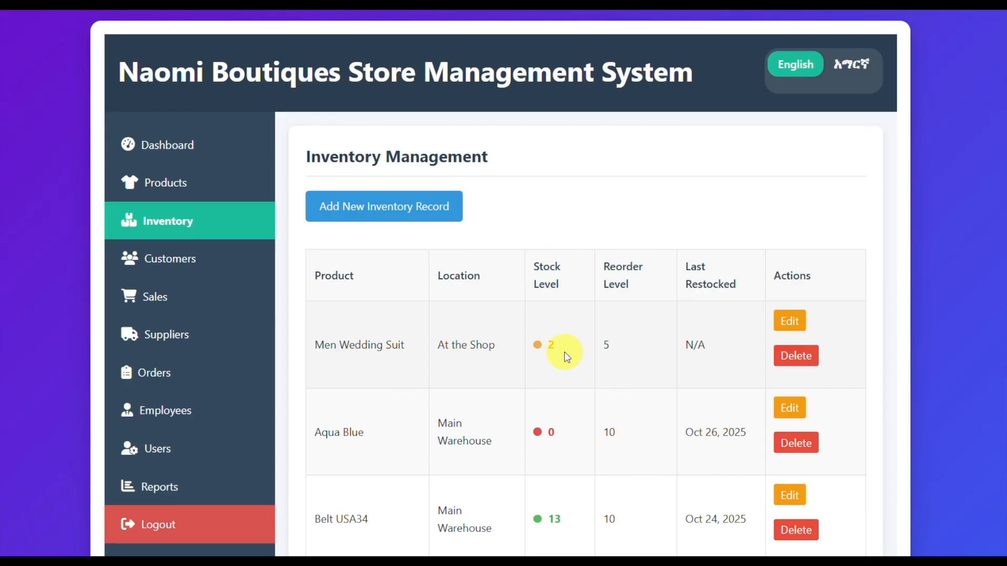
{"action": "left_click", "coordinate": [178, 182]}
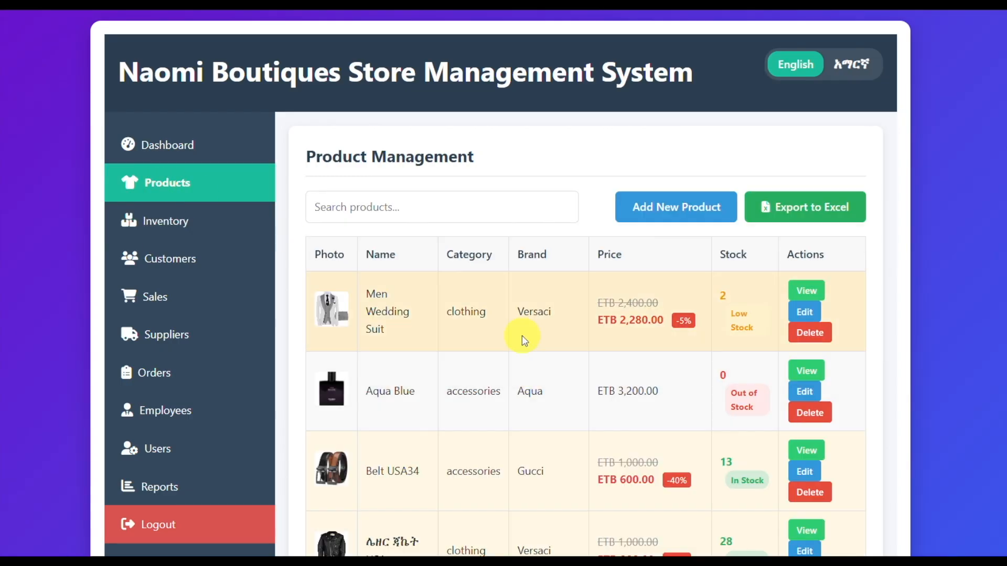
{"action": "left_click", "coordinate": [807, 291]}
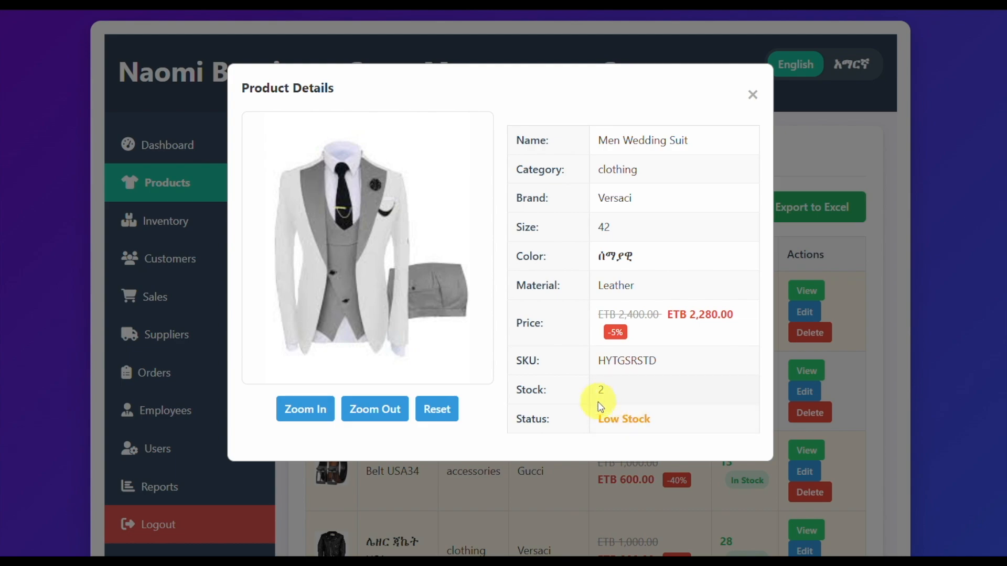
{"action": "left_click", "coordinate": [300, 411]}
{"action": "left_click", "coordinate": [297, 419]}
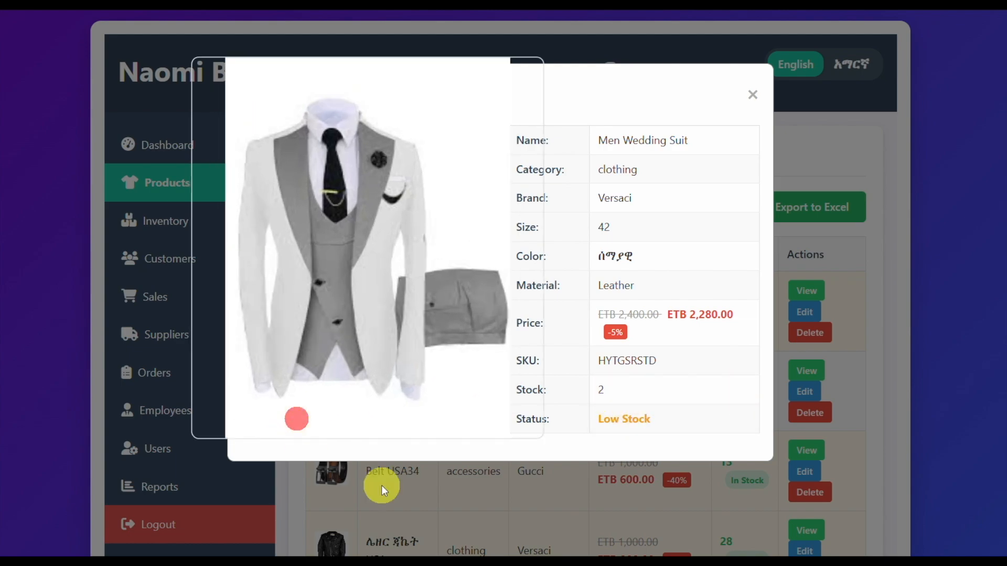
{"action": "left_click", "coordinate": [752, 94]}
Step: Change the status of the Men Wedding Suit order to Delivered, save it and dismiss the message
{"action": "left_click", "coordinate": [157, 371]}
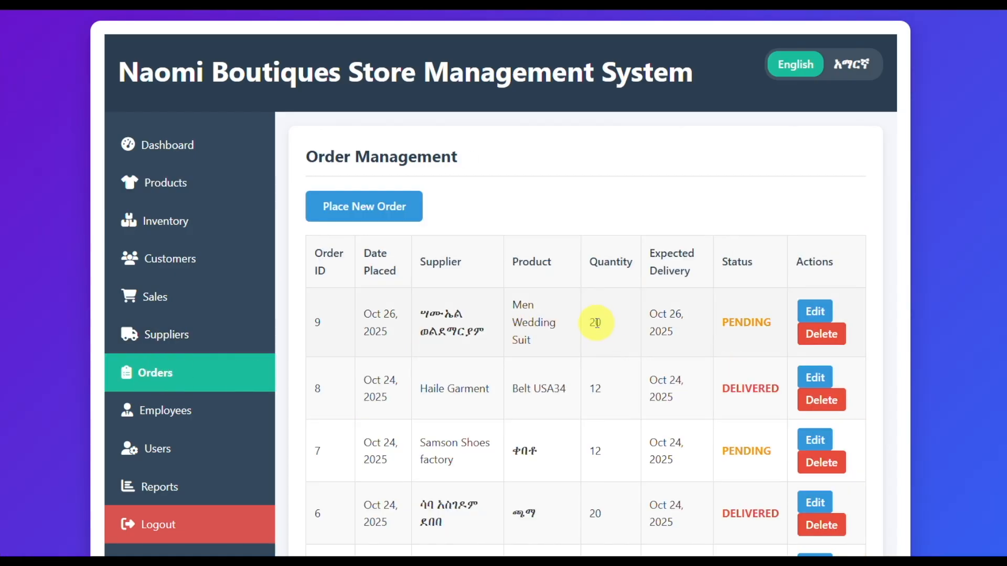
{"action": "left_click", "coordinate": [814, 315]}
{"action": "scroll", "coordinate": [507, 383], "scroll_direction": "down", "scroll_amount": 2}
{"action": "left_click", "coordinate": [439, 348]}
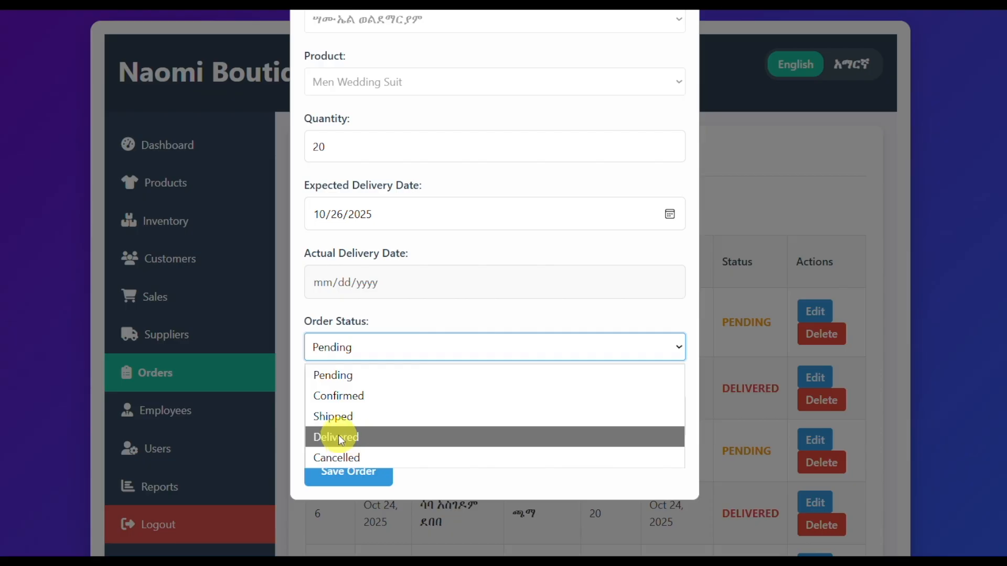
{"action": "left_click", "coordinate": [339, 435]}
{"action": "left_click", "coordinate": [349, 473]}
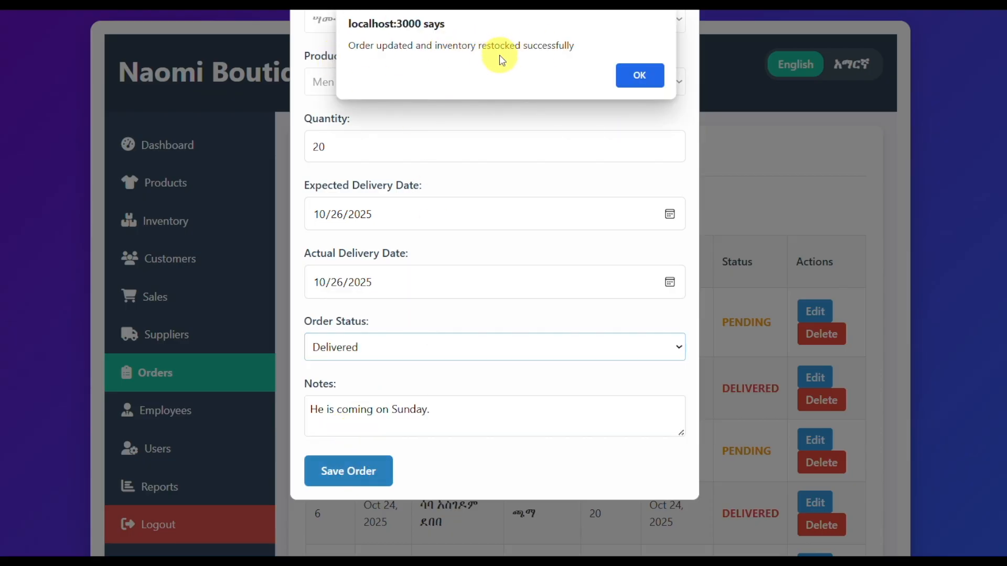
{"action": "left_click", "coordinate": [639, 75]}
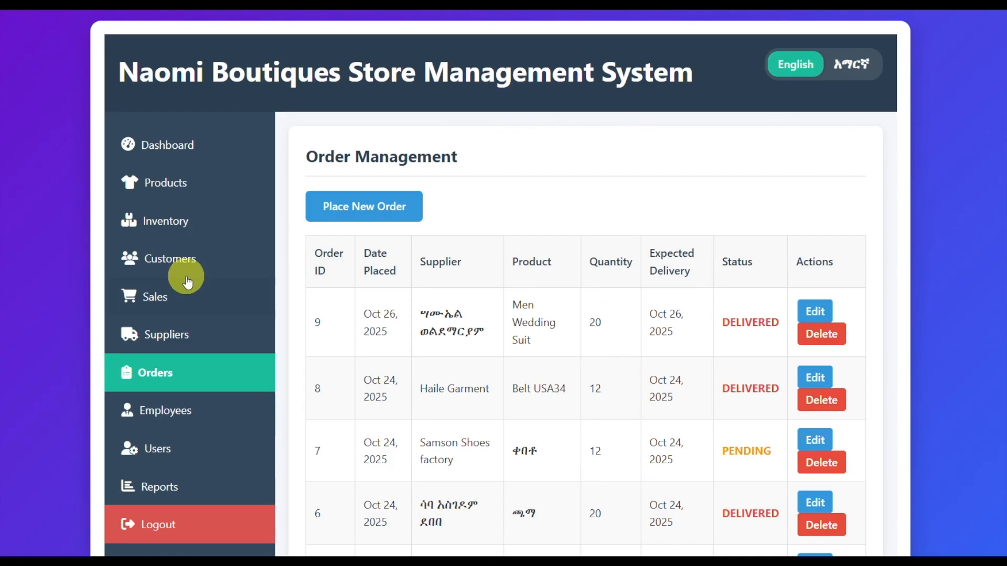
Step: Check the restocked Men Wedding Suit in the inventory and in its product details, then close the details
{"action": "left_click", "coordinate": [169, 230]}
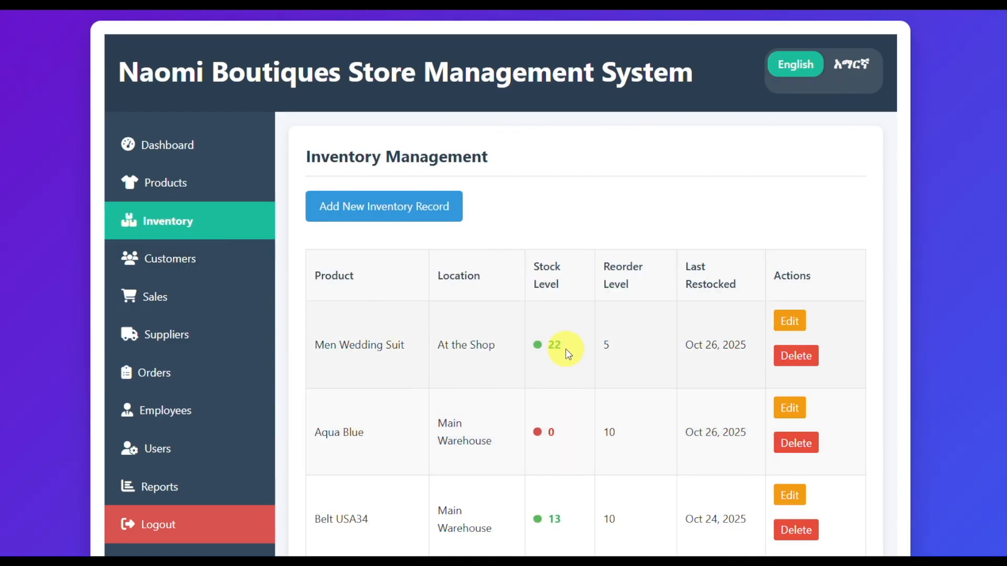
{"action": "left_click", "coordinate": [167, 181]}
{"action": "left_click", "coordinate": [809, 290]}
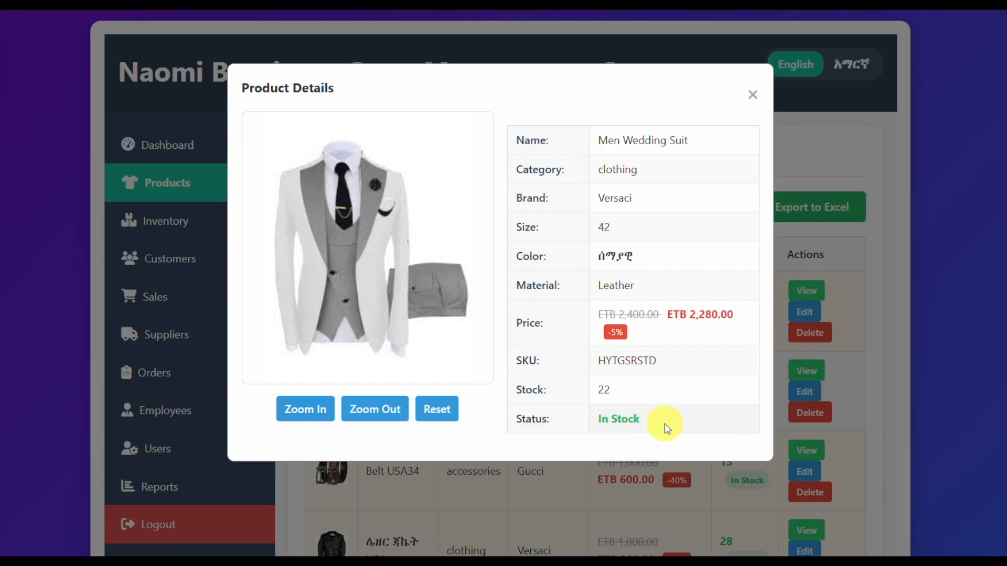
{"action": "left_click", "coordinate": [288, 423]}
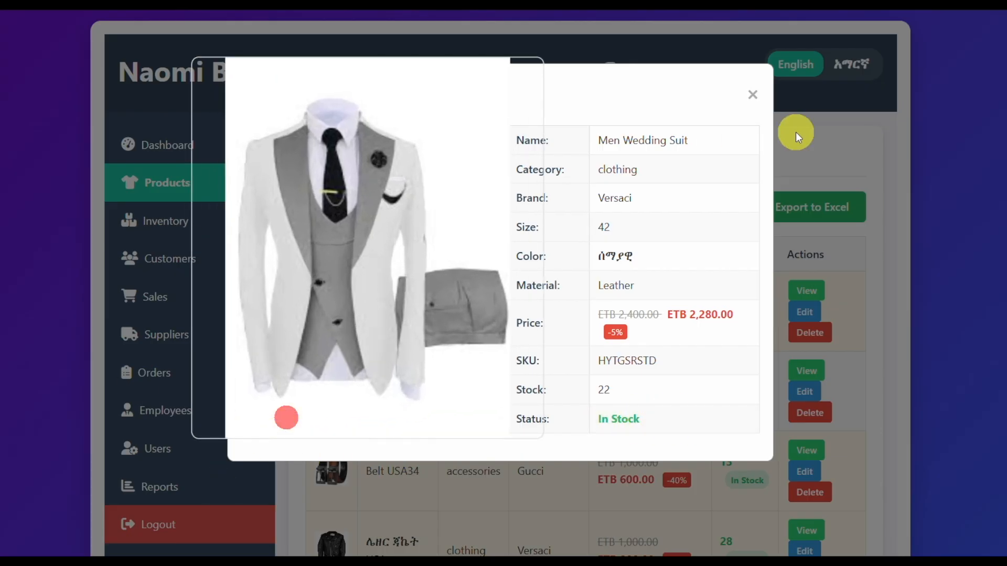
{"action": "left_click", "coordinate": [753, 94]}
Step: Look over the product list, then examine the order list's delivery dates and statuses
{"action": "scroll", "coordinate": [260, 344], "scroll_direction": "down", "scroll_amount": 3}
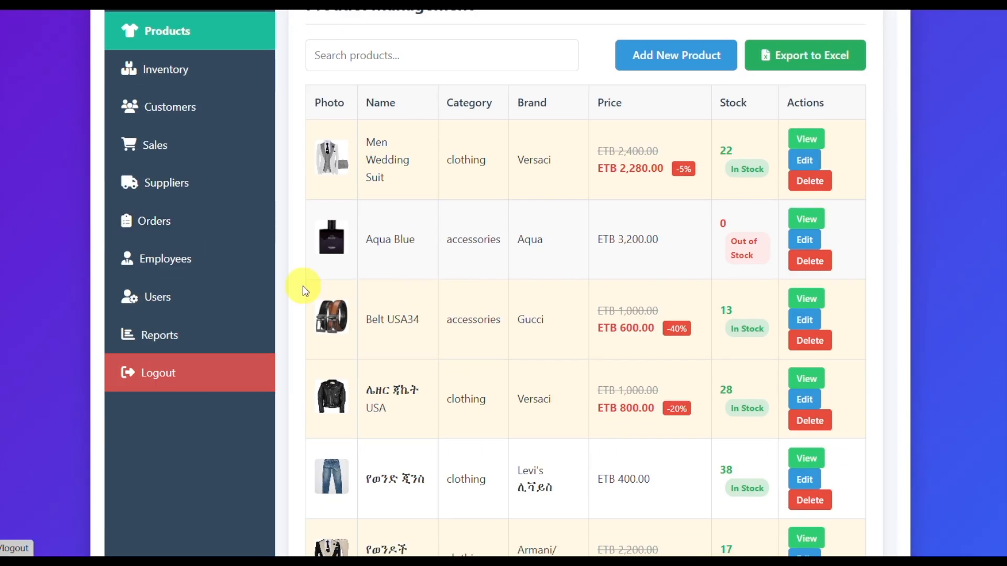
{"action": "left_click", "coordinate": [153, 223]}
{"action": "scroll", "coordinate": [480, 361], "scroll_direction": "down", "scroll_amount": 10}
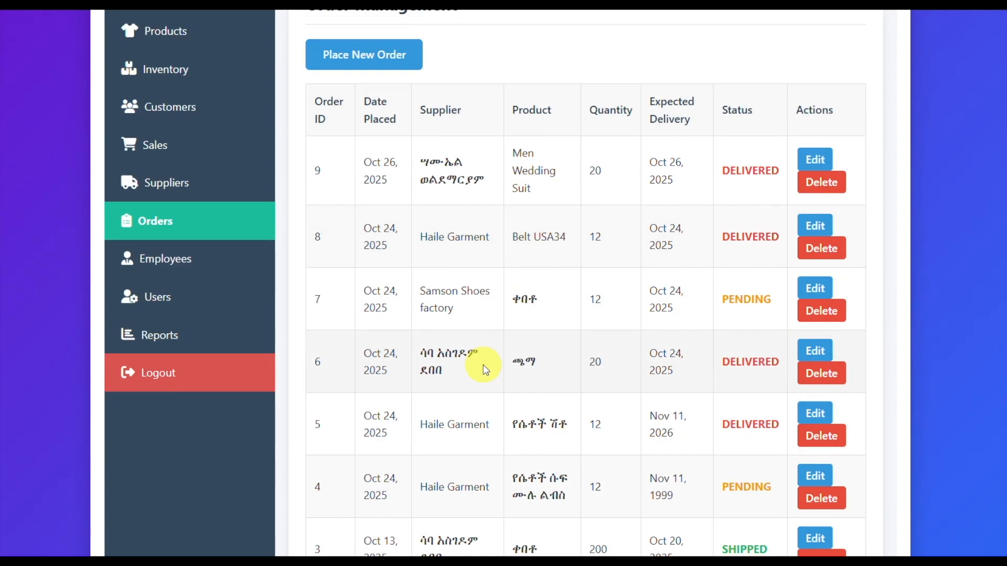
{"action": "scroll", "coordinate": [482, 364], "scroll_direction": "up", "scroll_amount": 9}
{"action": "scroll", "coordinate": [485, 369], "scroll_direction": "up", "scroll_amount": 1}
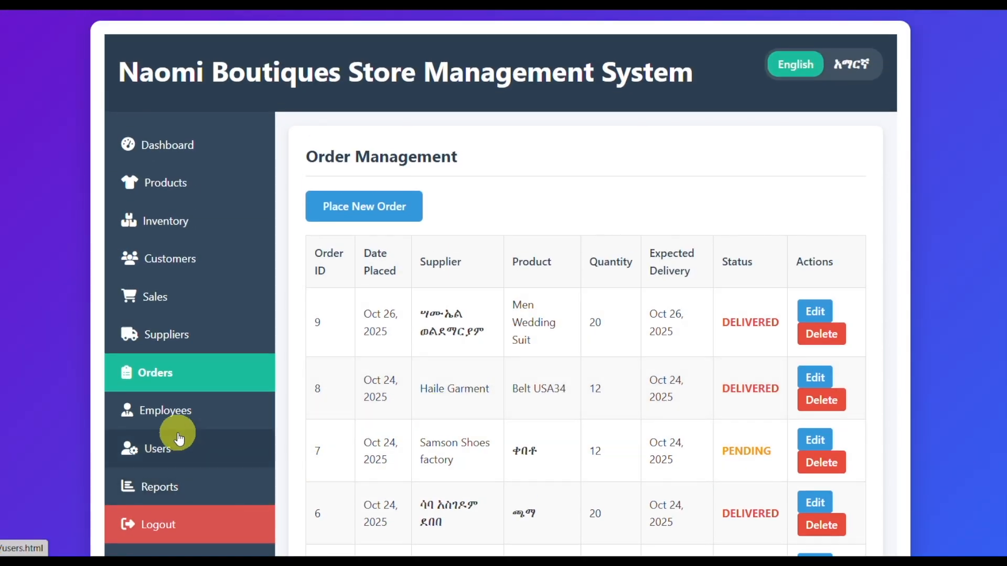
Step: Open the employee management page and examine the employees' salaries, employment types, statuses and linked user accounts
{"action": "left_click", "coordinate": [150, 413]}
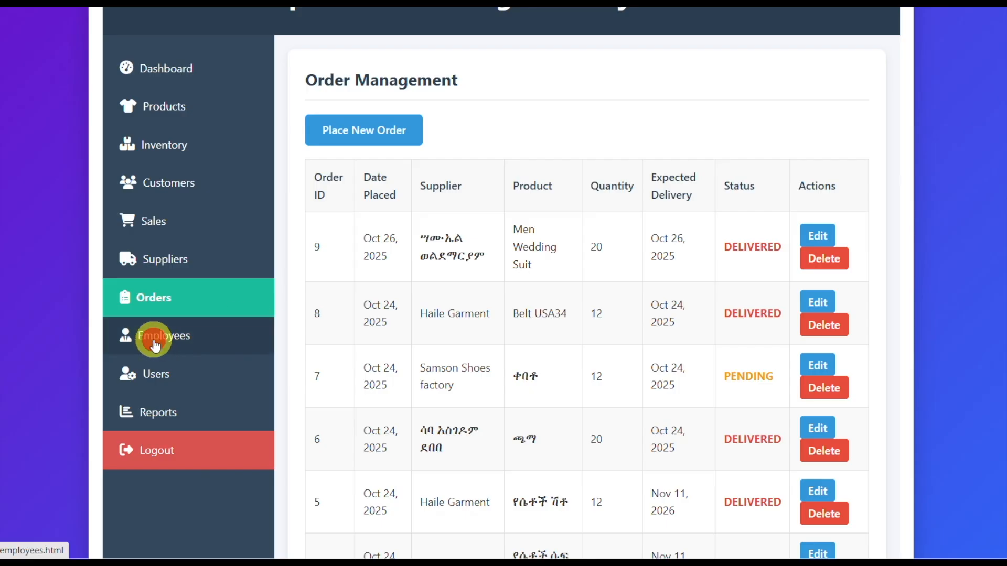
{"action": "left_click", "coordinate": [157, 339]}
{"action": "scroll", "coordinate": [413, 329], "scroll_direction": "down", "scroll_amount": 10}
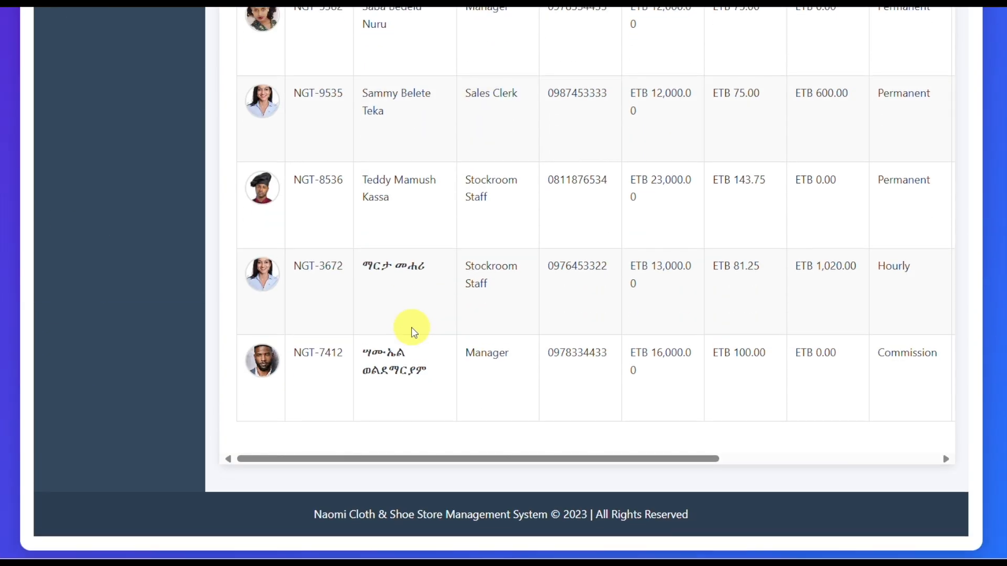
{"action": "scroll", "coordinate": [413, 329], "scroll_direction": "up", "scroll_amount": 10}
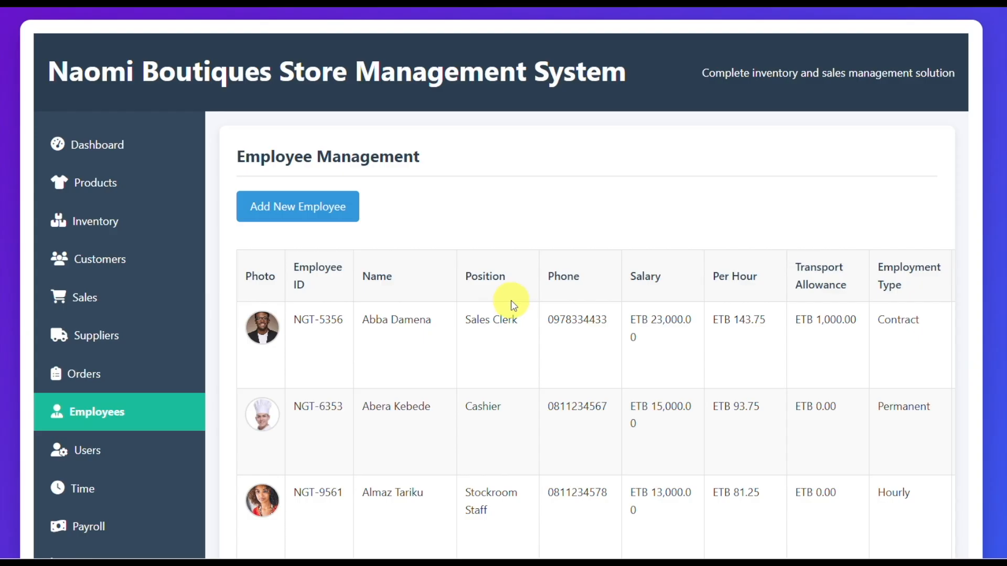
{"action": "scroll", "coordinate": [513, 302], "scroll_direction": "right", "scroll_amount": 6}
{"action": "scroll", "coordinate": [526, 299], "scroll_direction": "down", "scroll_amount": 7}
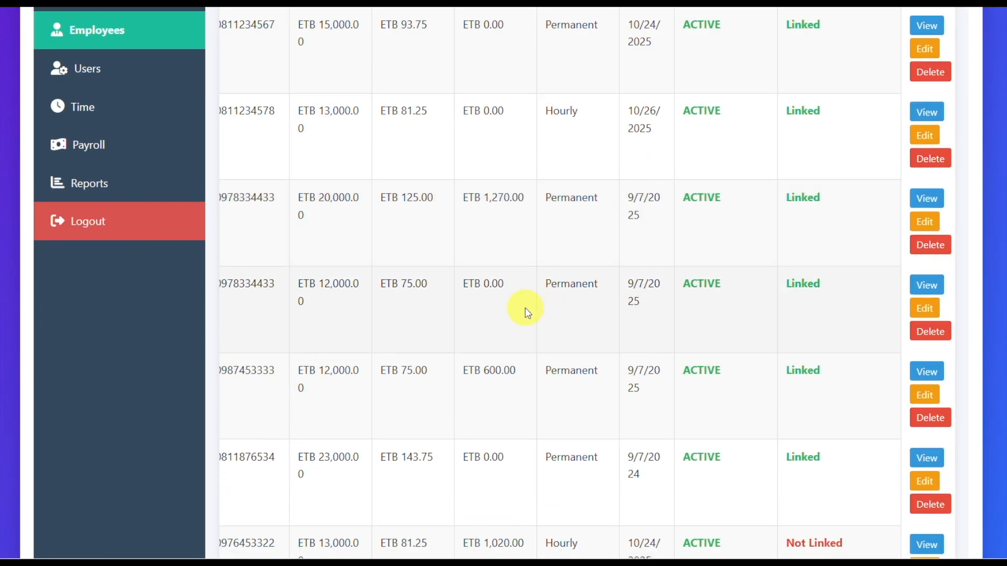
Step: View the full details of the permanent Sales Clerk with the 1,270 ETB transport allowance, including sales performance, and close them
{"action": "left_click", "coordinate": [928, 201]}
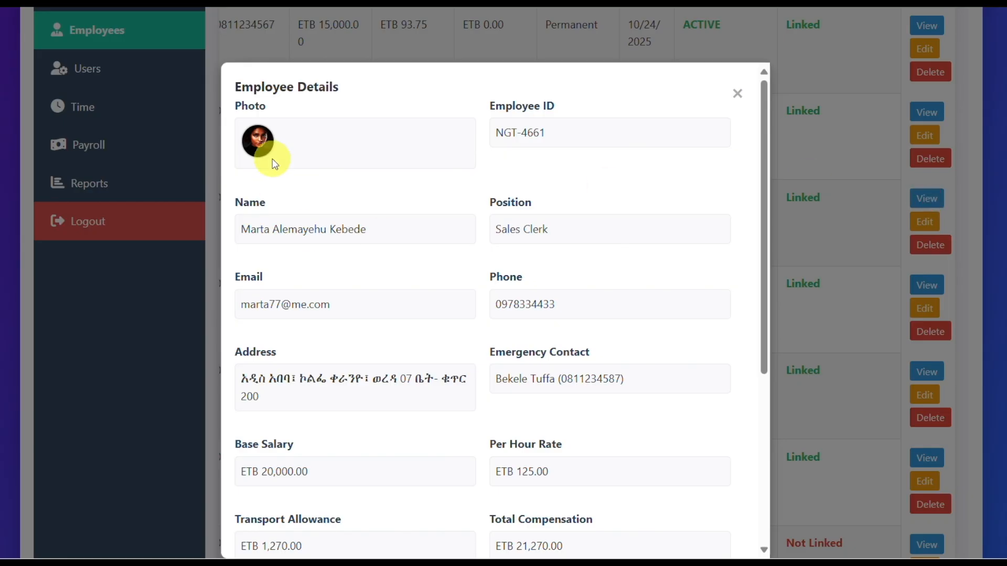
{"action": "scroll", "coordinate": [451, 267], "scroll_direction": "down", "scroll_amount": 4}
{"action": "scroll", "coordinate": [451, 267], "scroll_direction": "down", "scroll_amount": 1}
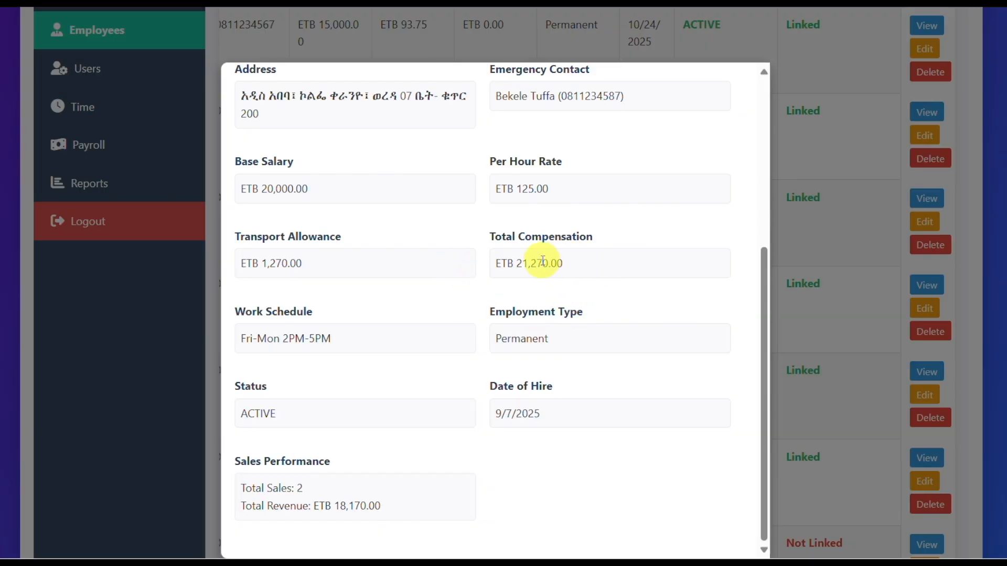
{"action": "scroll", "coordinate": [555, 416], "scroll_direction": "down", "scroll_amount": 1}
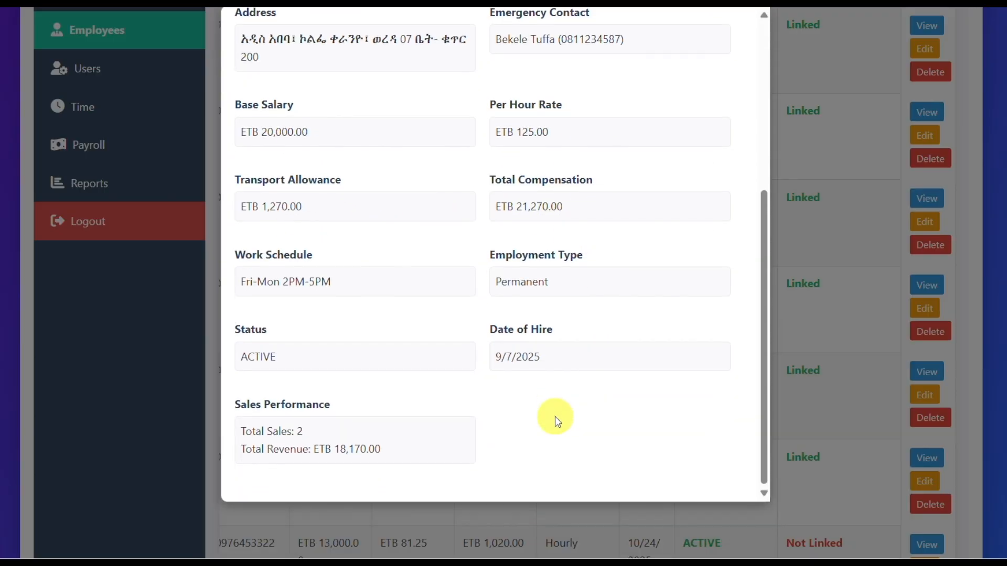
{"action": "scroll", "coordinate": [554, 416], "scroll_direction": "up", "scroll_amount": 5}
{"action": "left_click", "coordinate": [736, 36]}
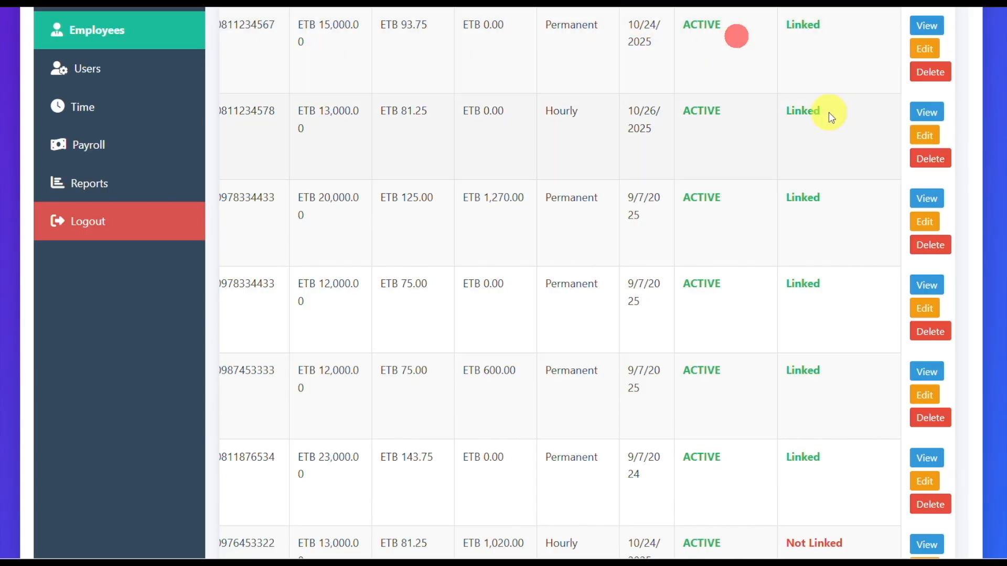
Step: Set the base salary of the hourly Stockroom Staff employee hired 10/26/2025 to 20000 ETB and save the record
{"action": "left_click", "coordinate": [925, 135]}
{"action": "scroll", "coordinate": [493, 318], "scroll_direction": "down", "scroll_amount": 7}
{"action": "scroll", "coordinate": [498, 317], "scroll_direction": "down", "scroll_amount": 3}
{"action": "left_click_drag", "start_coordinate": [310, 174], "coordinate": [252, 183]}
{"action": "key", "text": "BackSpace"}
{"action": "type", "text": "20000"}
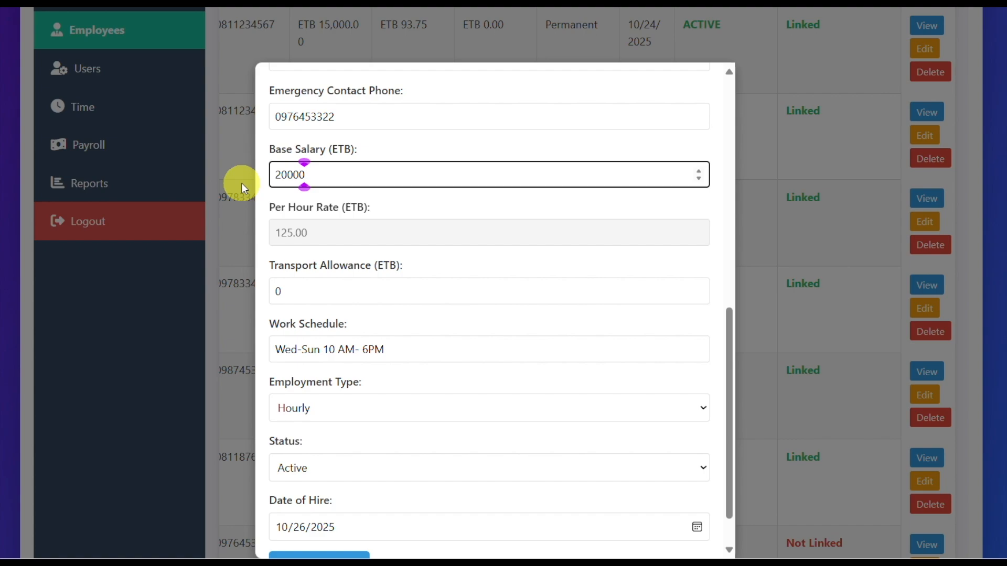
{"action": "scroll", "coordinate": [380, 435], "scroll_direction": "down", "scroll_amount": 1}
{"action": "left_click", "coordinate": [321, 517]}
{"action": "left_click", "coordinate": [637, 75]}
Step: Start a new employee record and attach mare.jpg from the Documents folder as the photo
{"action": "scroll", "coordinate": [554, 172], "scroll_direction": "up", "scroll_amount": 7}
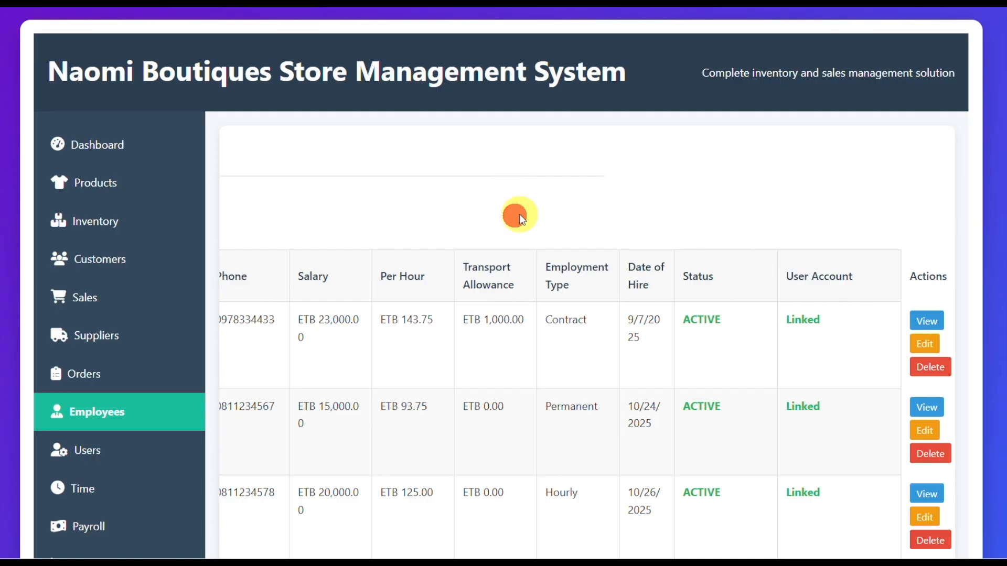
{"action": "scroll", "coordinate": [519, 214], "scroll_direction": "left", "scroll_amount": 5}
{"action": "left_click", "coordinate": [287, 206]}
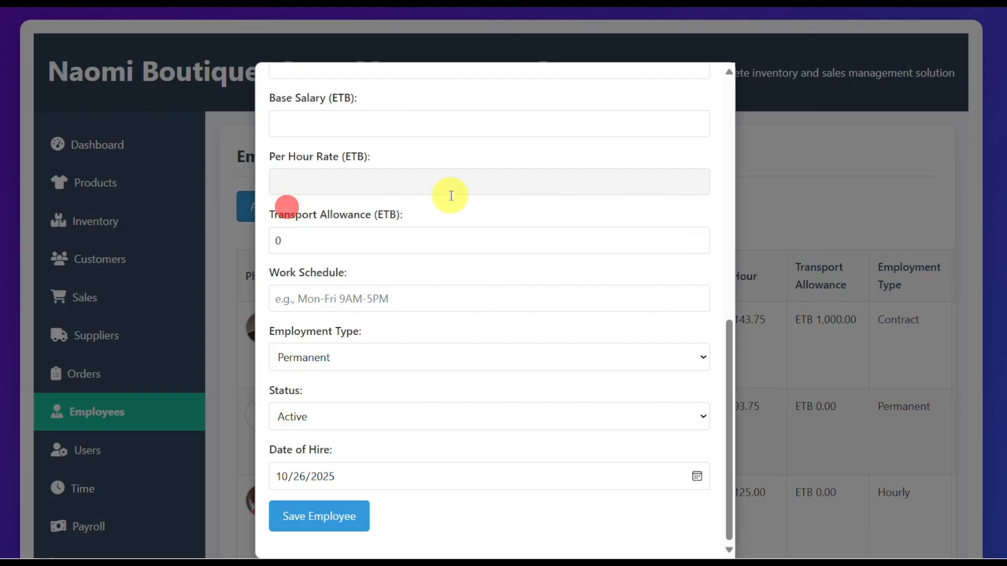
{"action": "scroll", "coordinate": [513, 162], "scroll_direction": "up", "scroll_amount": 10}
{"action": "left_click", "coordinate": [299, 176]}
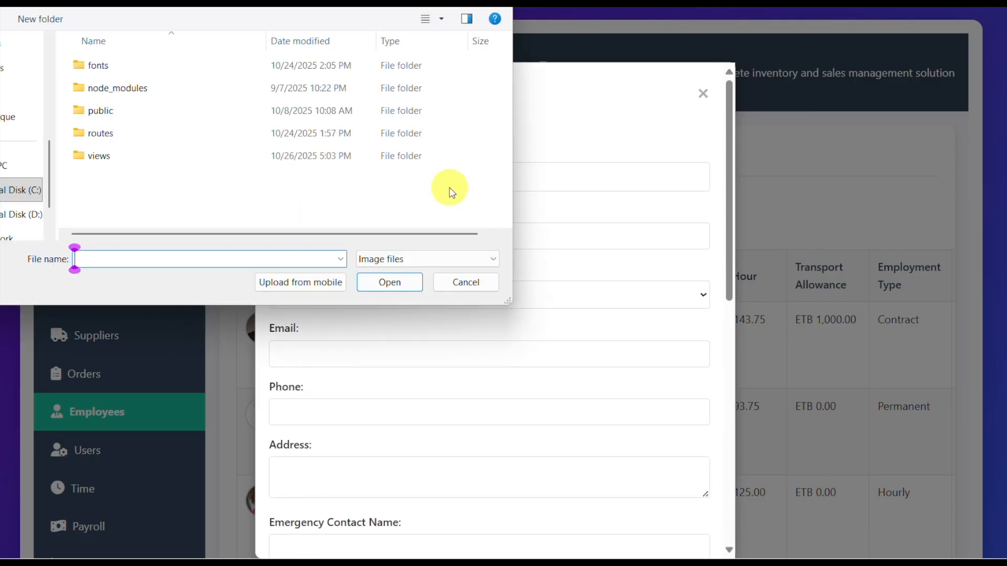
{"action": "scroll", "coordinate": [45, 92], "scroll_direction": "up", "scroll_amount": 3}
{"action": "left_click", "coordinate": [21, 67]}
{"action": "left_click_drag", "start_coordinate": [506, 69], "coordinate": [505, 149]}
{"action": "left_click", "coordinate": [270, 151]}
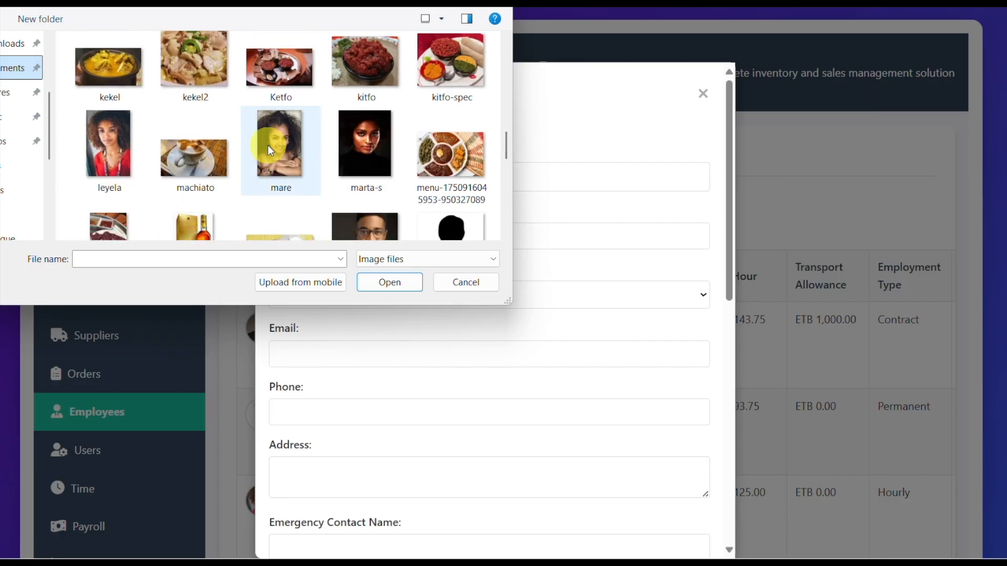
{"action": "left_click", "coordinate": [390, 283]}
Step: Enter the new employee's full name, e-mail and phone number, and set the position to Manager
{"action": "left_click", "coordinate": [299, 282]}
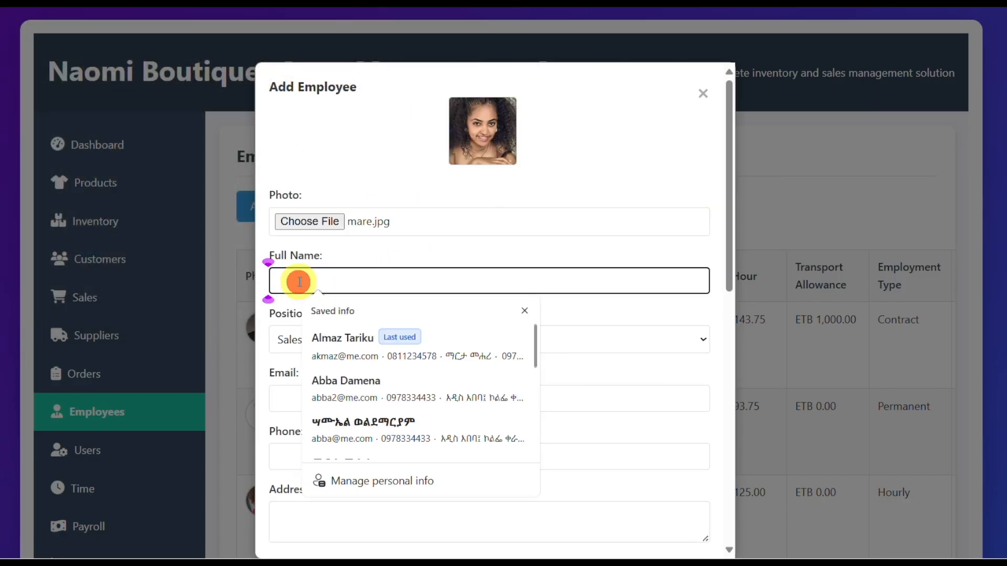
{"action": "left_click", "coordinate": [299, 338]}
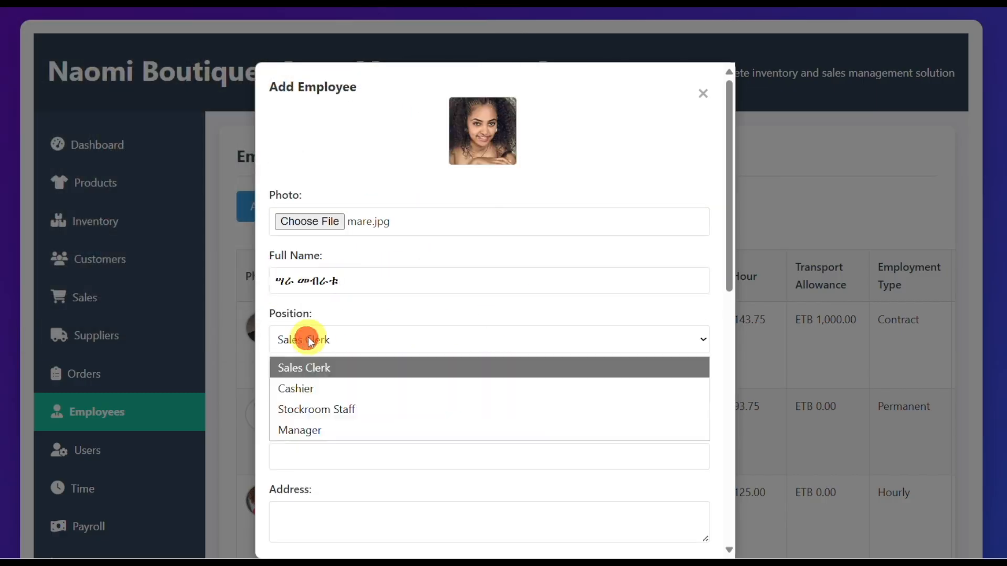
{"action": "left_click", "coordinate": [325, 430]}
{"action": "left_click", "coordinate": [315, 400]}
{"action": "type", "text": "sara"}
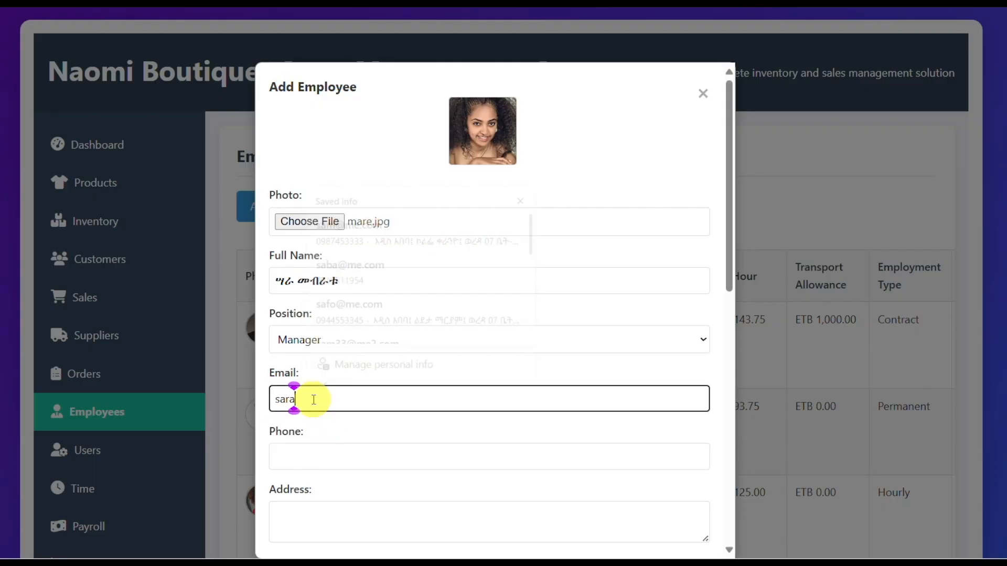
{"action": "left_click", "coordinate": [315, 452]}
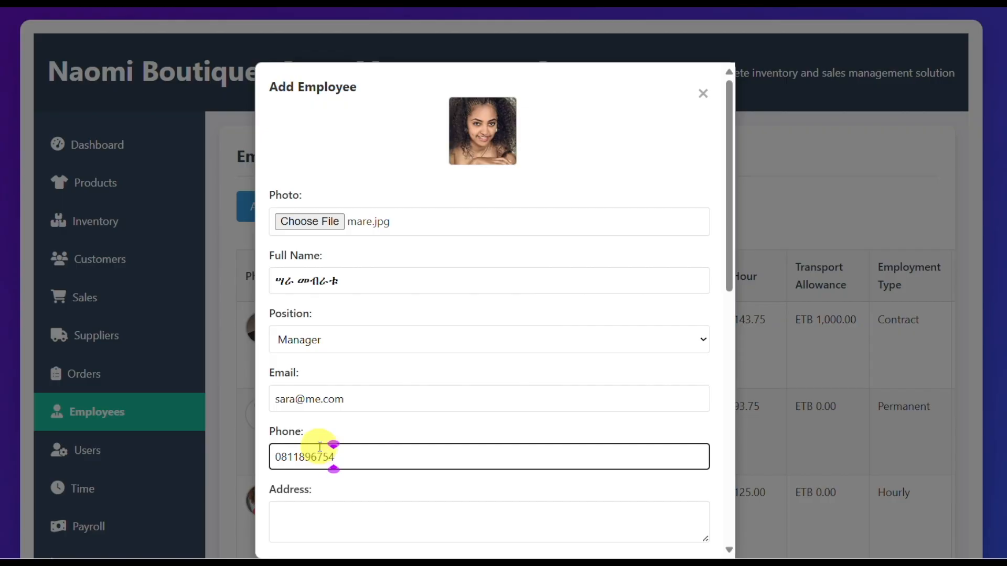
Step: Fill in the employee's address without the extra second line, plus a saved emergency contact's name and phone number
{"action": "scroll", "coordinate": [341, 461], "scroll_direction": "down", "scroll_amount": 2}
{"action": "left_click", "coordinate": [288, 428]}
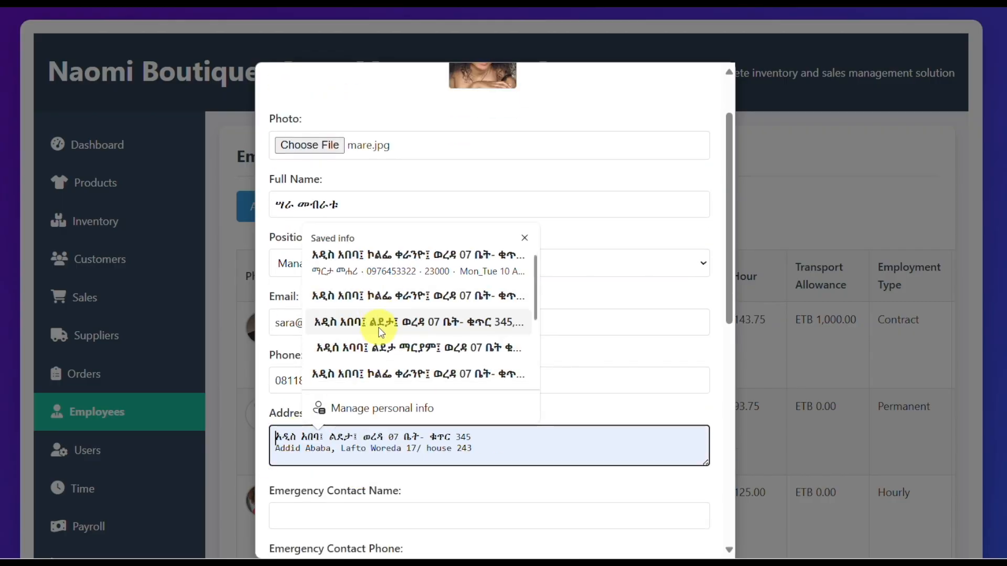
{"action": "left_click", "coordinate": [378, 327]}
{"action": "left_click", "coordinate": [506, 452]}
{"action": "key", "text": "BackSpace"}
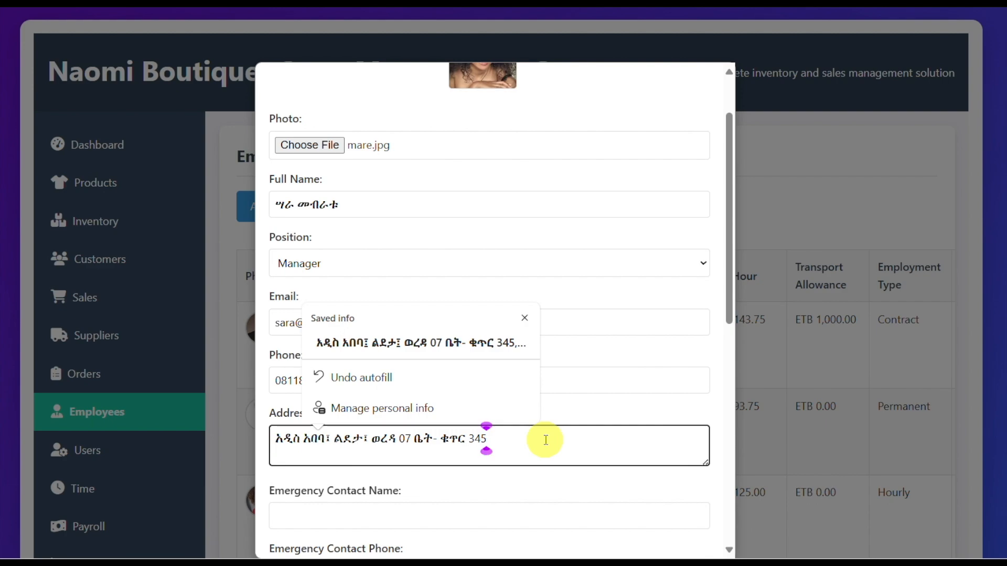
{"action": "scroll", "coordinate": [543, 451], "scroll_direction": "down", "scroll_amount": 3}
{"action": "left_click", "coordinate": [277, 441]}
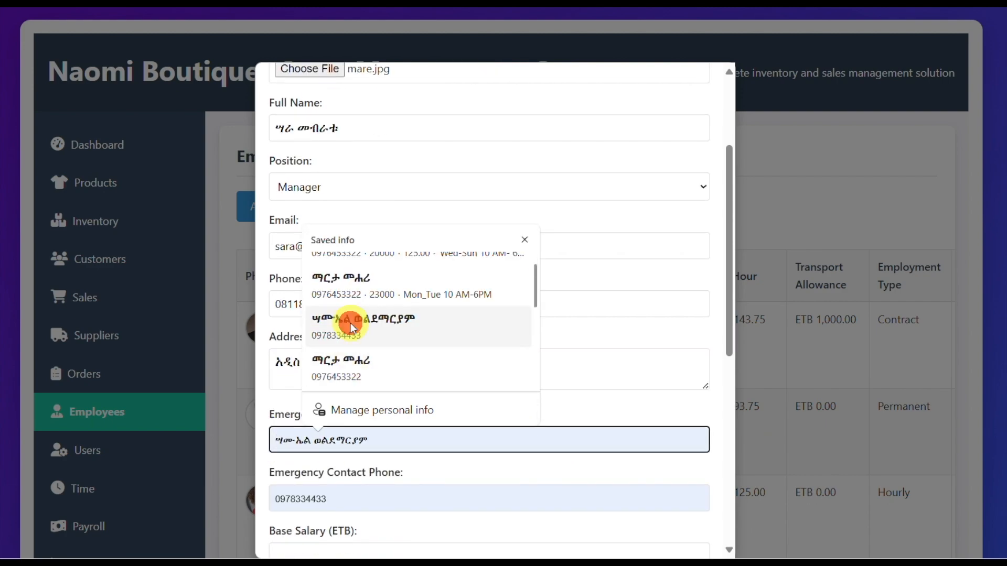
{"action": "left_click", "coordinate": [350, 328]}
Step: Set the new employee's base salary to 15000 ETB and the transport allowance to 900 ETB
{"action": "scroll", "coordinate": [469, 502], "scroll_direction": "down", "scroll_amount": 3}
{"action": "left_click", "coordinate": [356, 399]}
{"action": "type", "text": "1"}
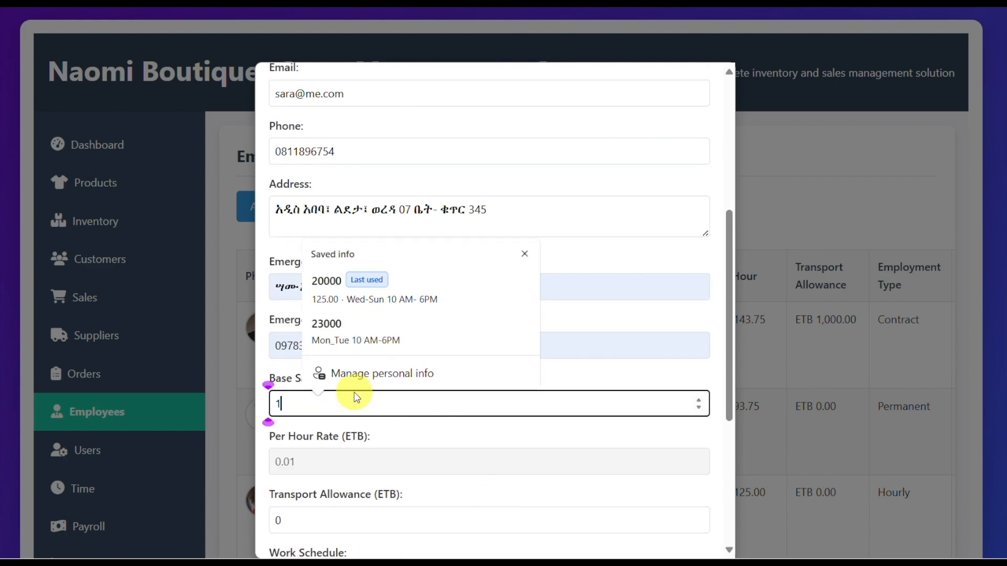
{"action": "type", "text": "5000"}
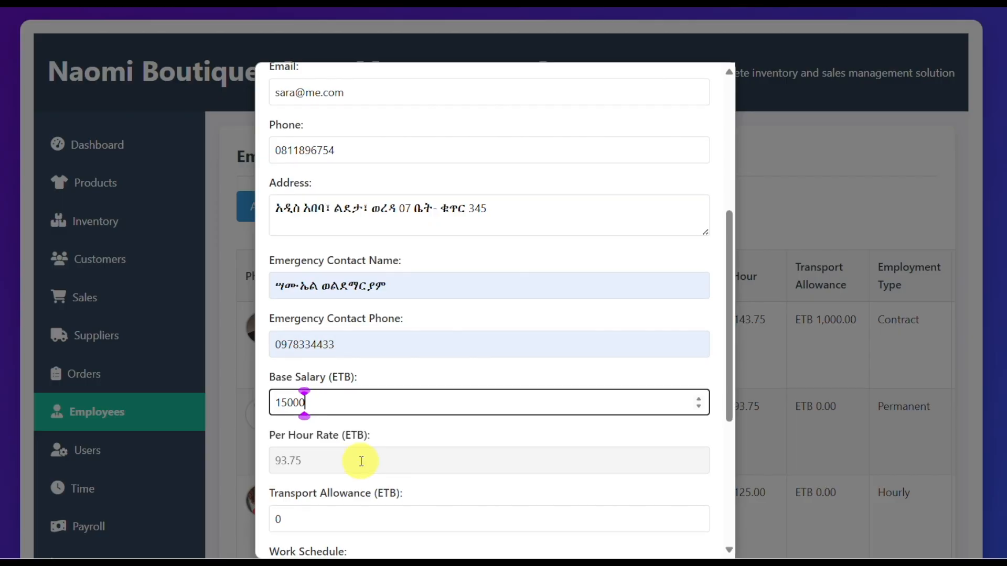
{"action": "scroll", "coordinate": [367, 419], "scroll_direction": "down", "scroll_amount": 3}
{"action": "left_click", "coordinate": [312, 373]}
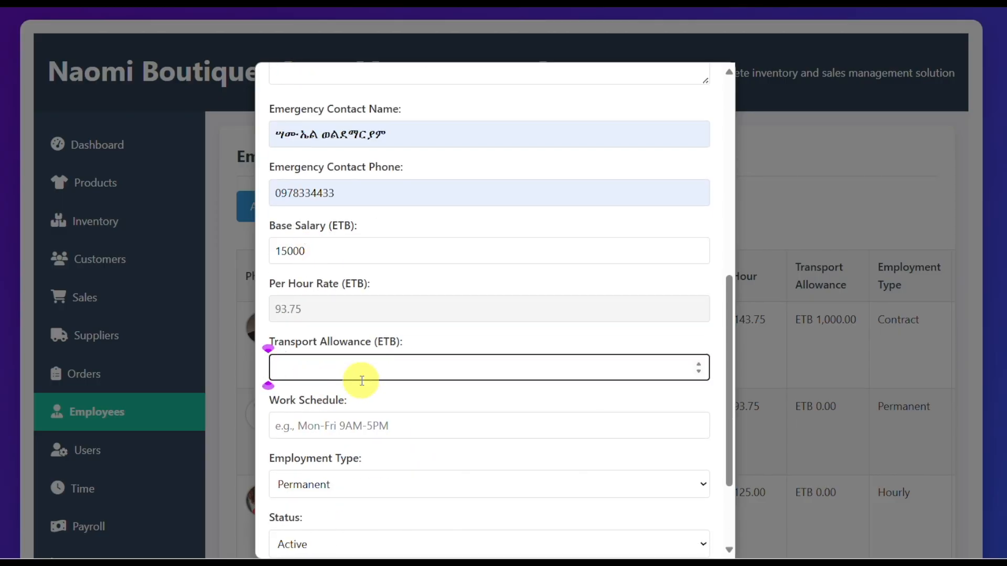
{"action": "type", "text": "900"}
Step: Set the work schedule to Fri-Sun 8AM-10PM, the employment type to Hourly and the status to Active, and save the employee
{"action": "scroll", "coordinate": [359, 380], "scroll_direction": "down", "scroll_amount": 4}
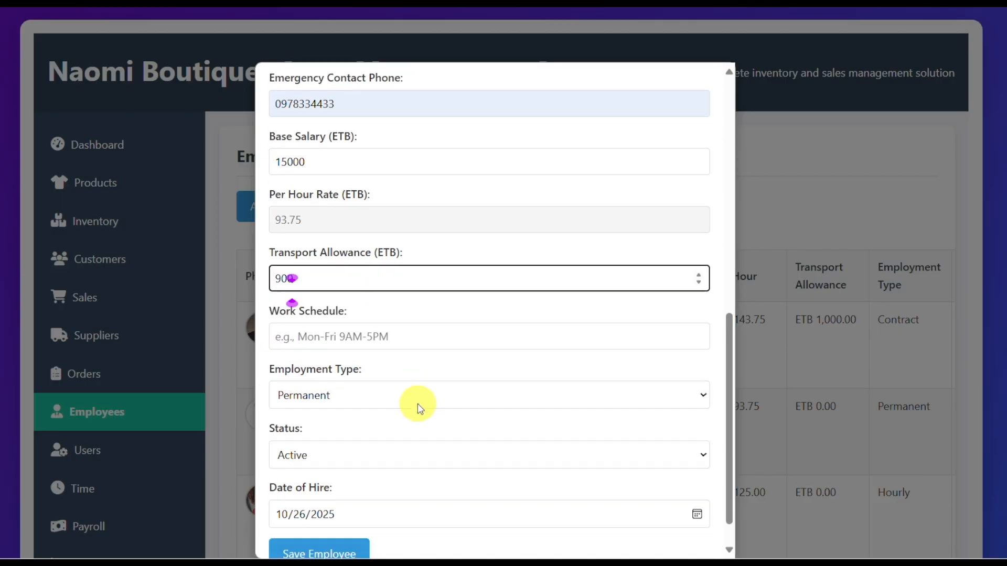
{"action": "left_click", "coordinate": [357, 242]}
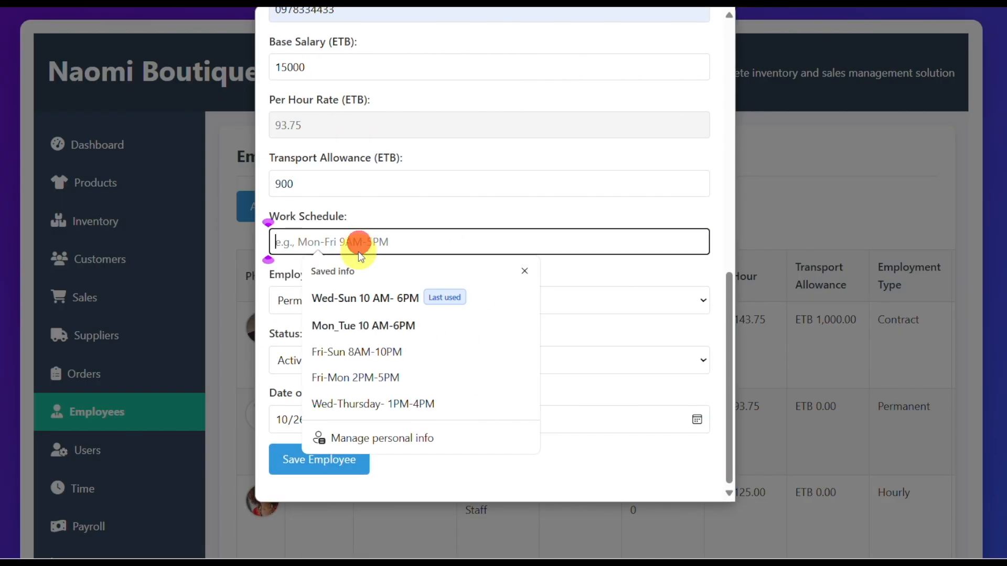
{"action": "left_click", "coordinate": [338, 351]}
{"action": "left_click", "coordinate": [314, 306]}
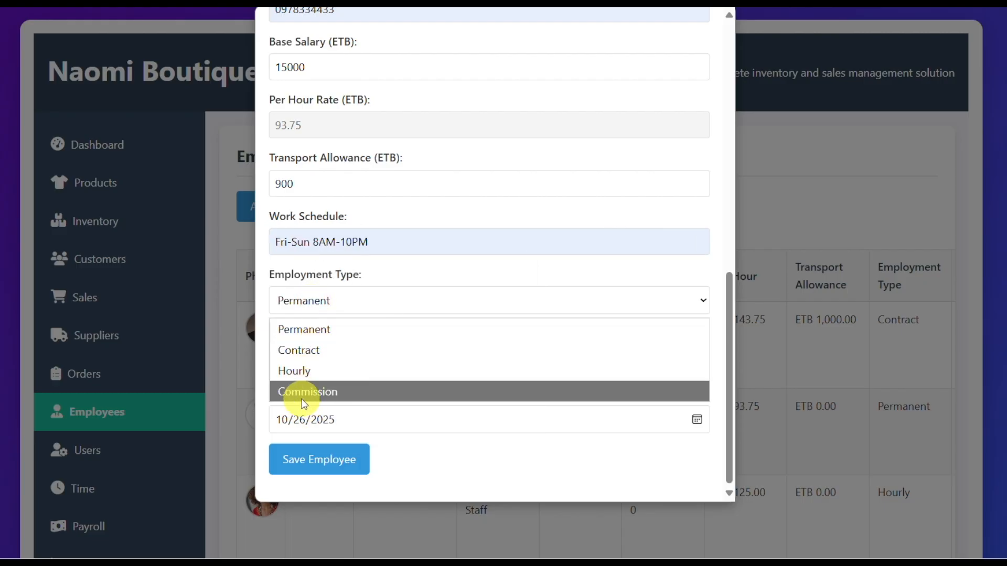
{"action": "left_click", "coordinate": [295, 370]}
{"action": "left_click", "coordinate": [382, 359]}
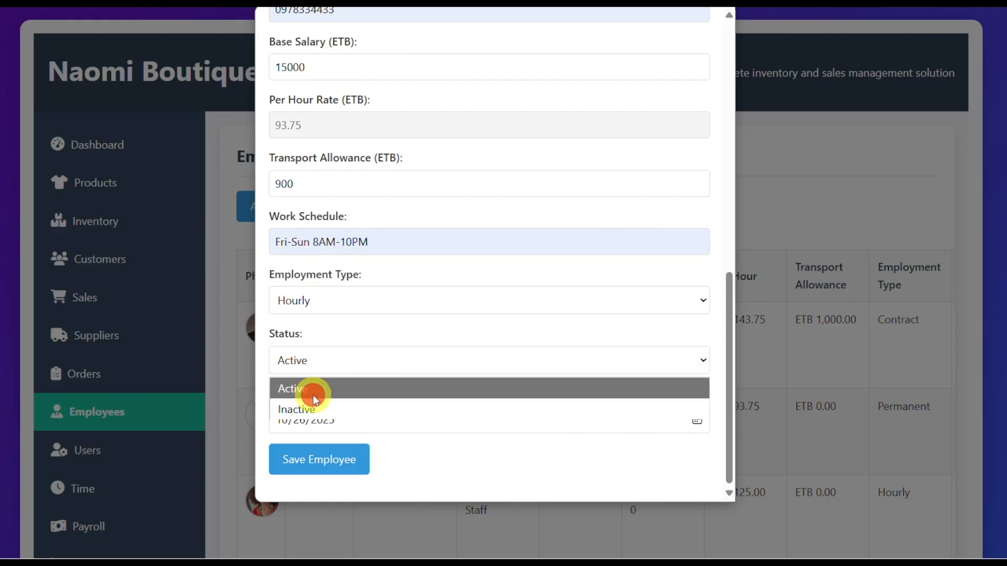
{"action": "left_click", "coordinate": [315, 388]}
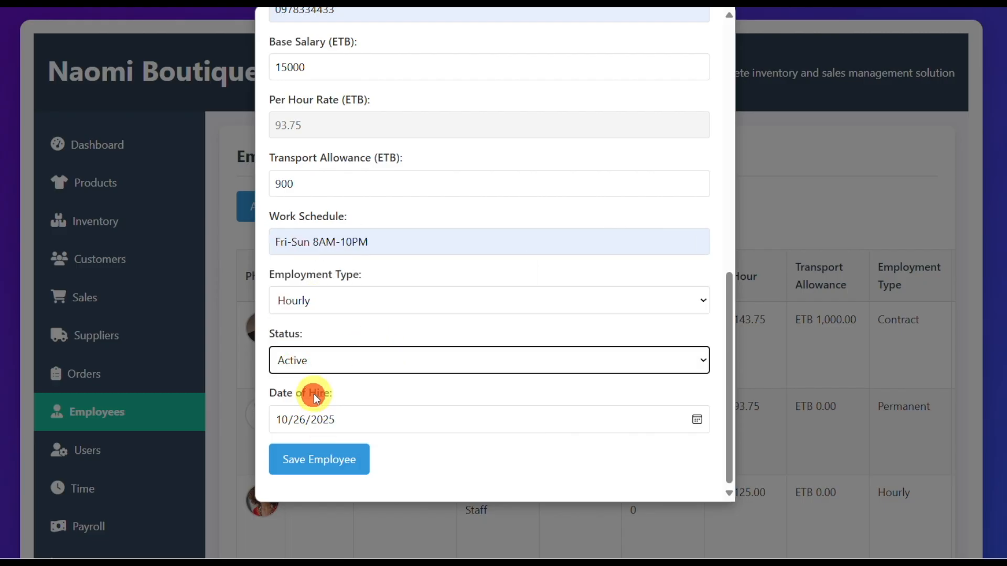
{"action": "left_click", "coordinate": [313, 462]}
{"action": "left_click", "coordinate": [642, 75]}
Step: Find the newly added manager at the end of the employee list, review the full employee details and close them
{"action": "scroll", "coordinate": [393, 332], "scroll_direction": "down", "scroll_amount": 10}
{"action": "scroll", "coordinate": [388, 374], "scroll_direction": "down", "scroll_amount": 4}
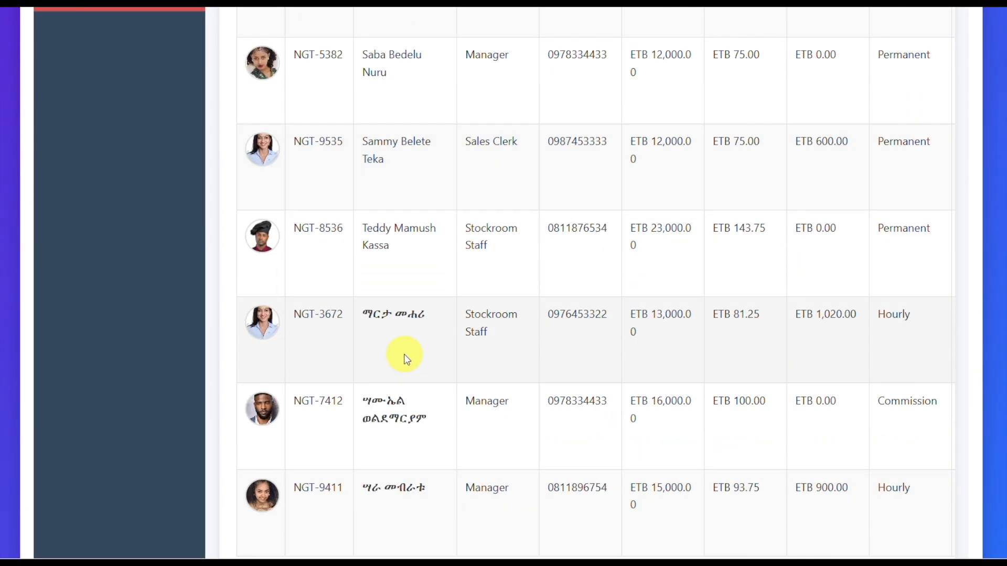
{"action": "left_click_drag", "start_coordinate": [482, 450], "coordinate": [825, 454]}
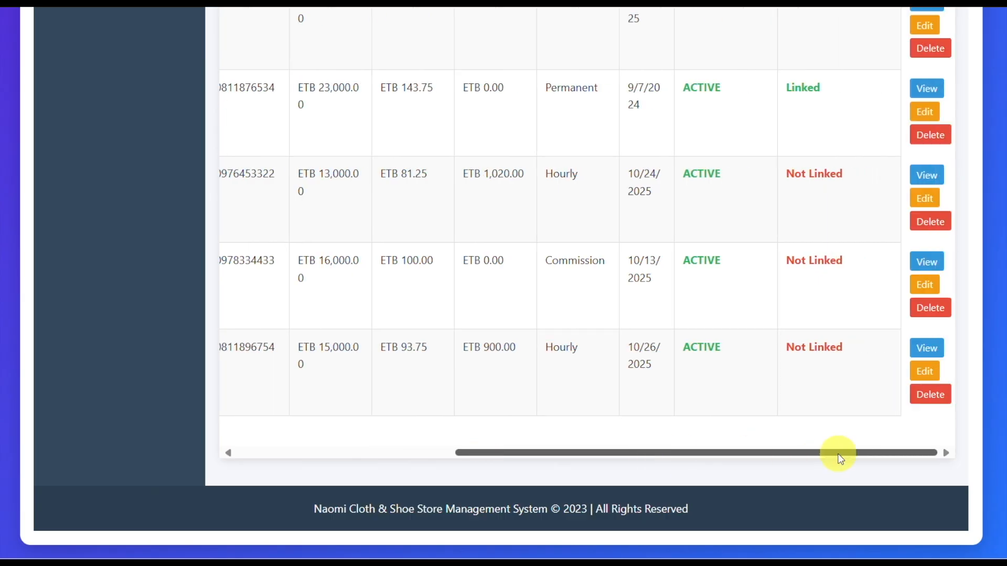
{"action": "left_click", "coordinate": [926, 348]}
{"action": "scroll", "coordinate": [636, 300], "scroll_direction": "down", "scroll_amount": 5}
{"action": "scroll", "coordinate": [636, 301], "scroll_direction": "up", "scroll_amount": 5}
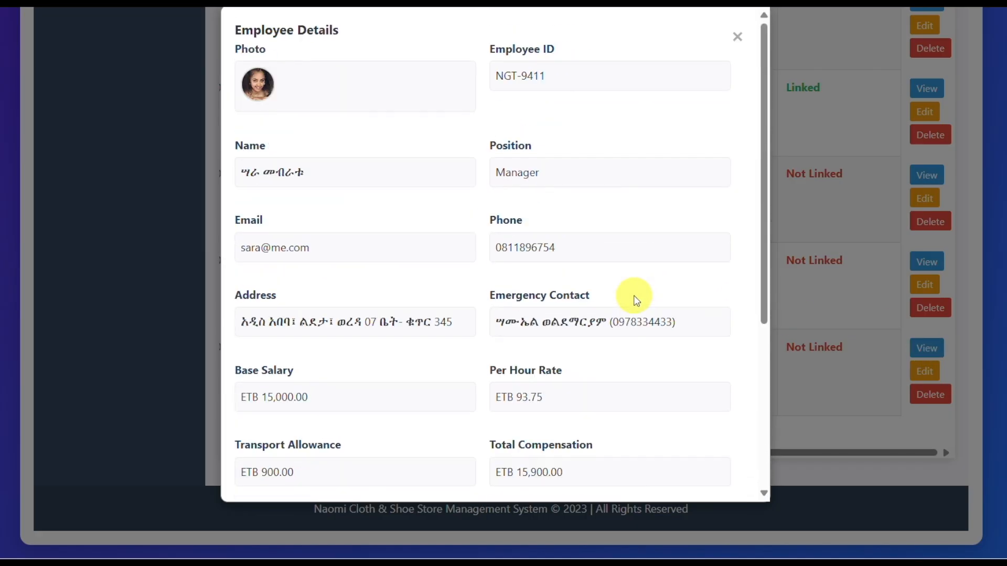
{"action": "scroll", "coordinate": [634, 295], "scroll_direction": "down", "scroll_amount": 5}
{"action": "scroll", "coordinate": [699, 164], "scroll_direction": "up", "scroll_amount": 6}
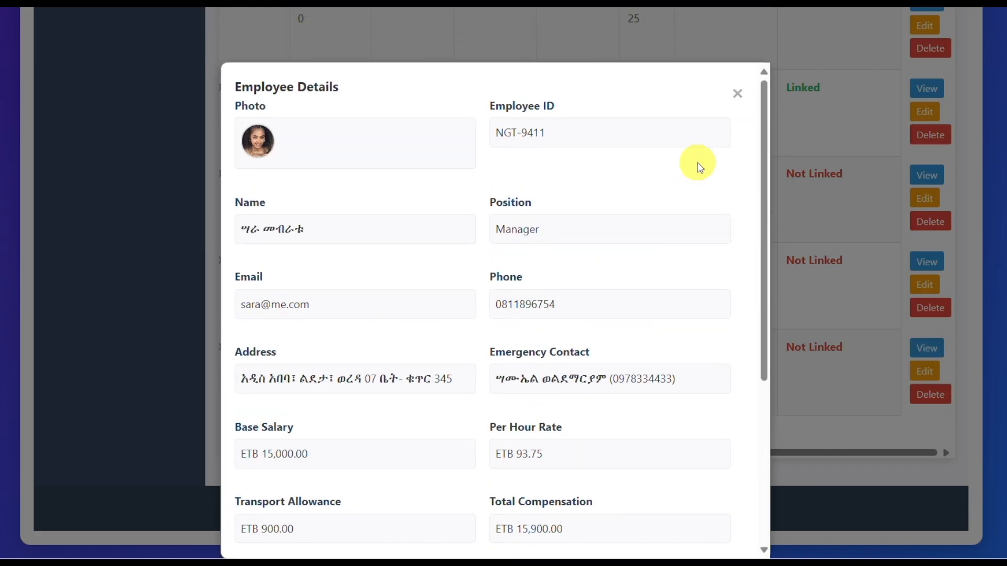
{"action": "left_click", "coordinate": [737, 95]}
Step: Change the newly added manager's employment type to Contract and save the record
{"action": "left_click", "coordinate": [927, 372]}
{"action": "left_click", "coordinate": [345, 302]}
{"action": "left_click", "coordinate": [321, 349]}
{"action": "left_click", "coordinate": [315, 458]}
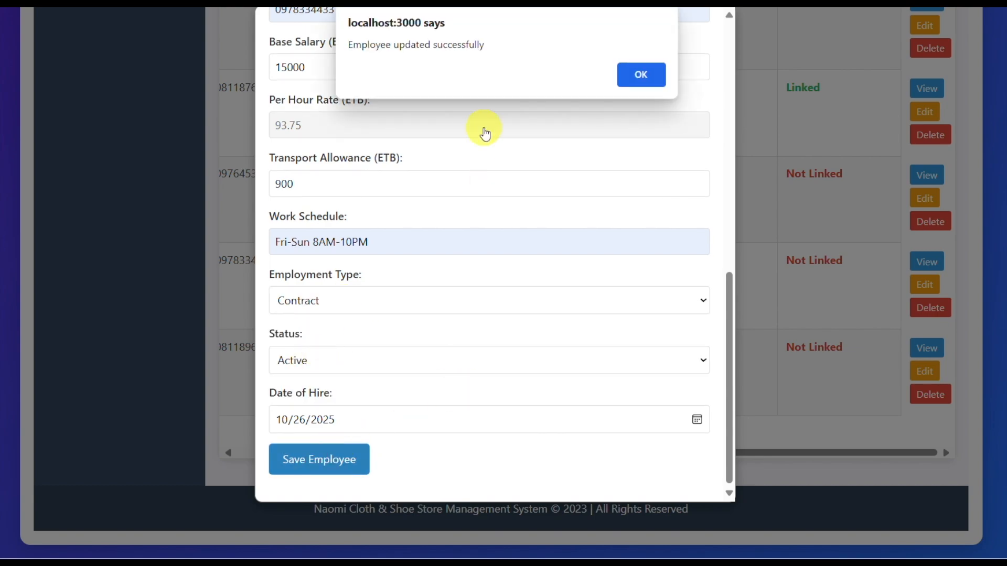
{"action": "left_click", "coordinate": [643, 81]}
{"action": "scroll", "coordinate": [315, 449], "scroll_direction": "left", "scroll_amount": 5}
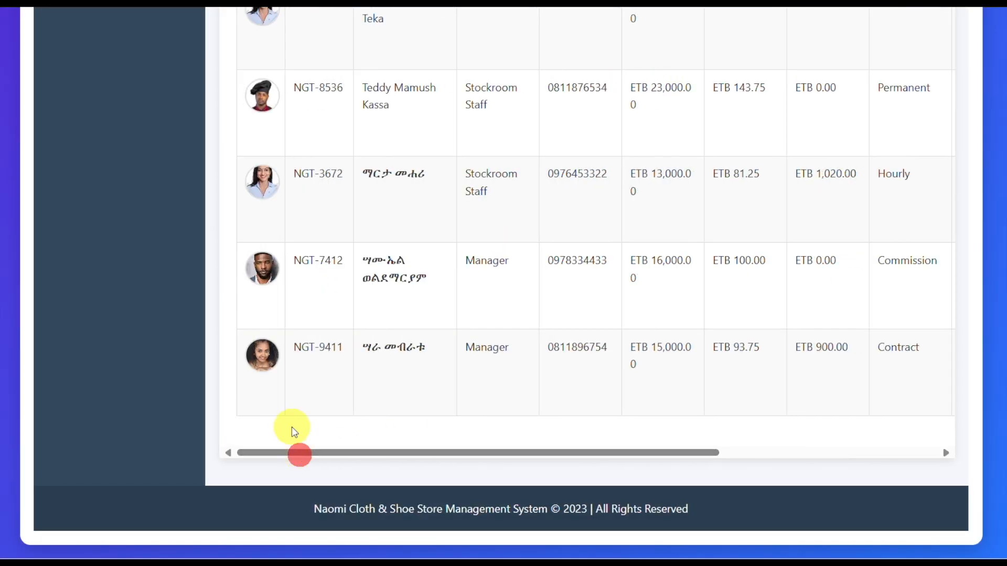
Step: Open the user management page and start a new user, entering the employee's first name as username and an account password
{"action": "scroll", "coordinate": [362, 361], "scroll_direction": "up", "scroll_amount": 6}
{"action": "left_click", "coordinate": [78, 306]}
{"action": "scroll", "coordinate": [461, 265], "scroll_direction": "down", "scroll_amount": 1}
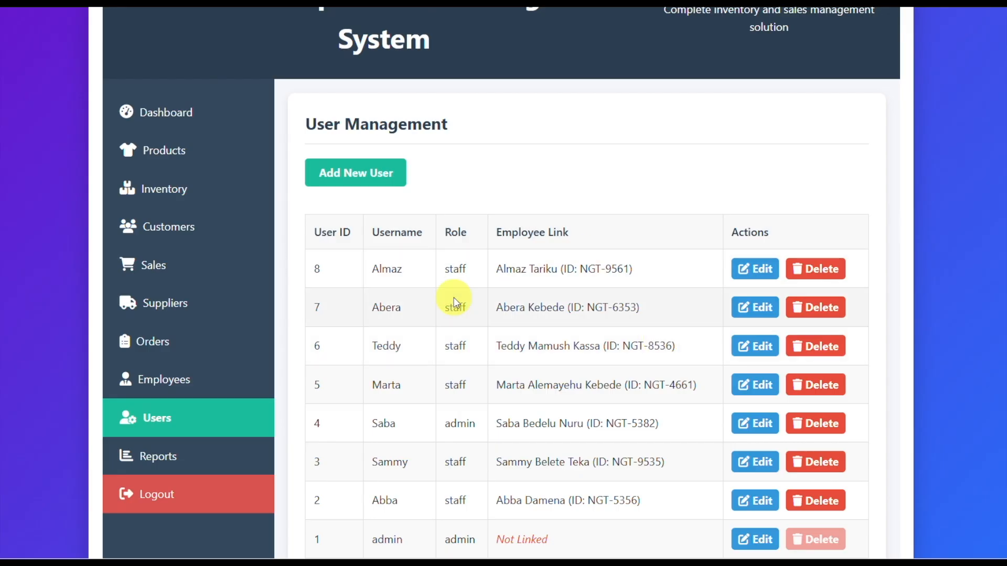
{"action": "left_click", "coordinate": [355, 176]}
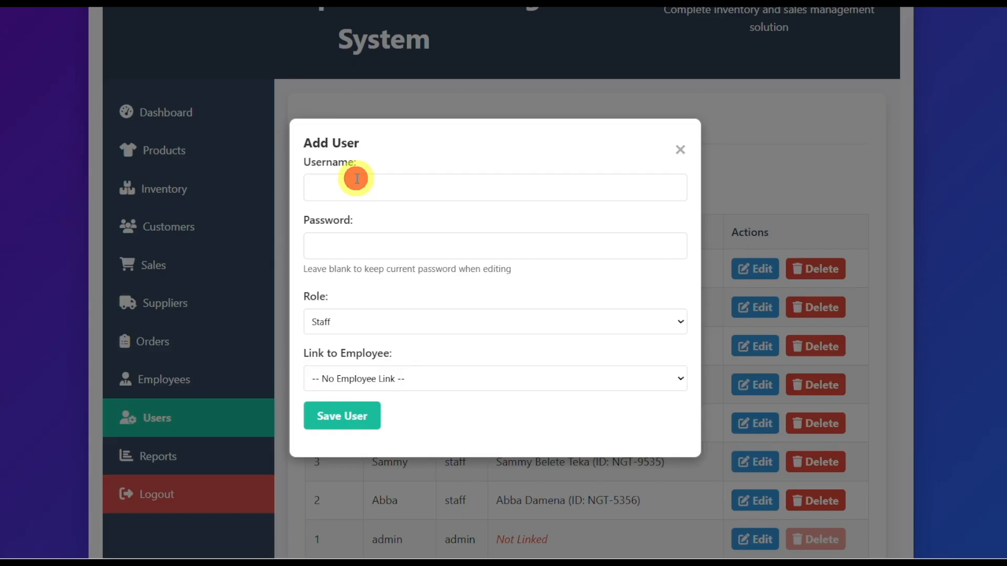
{"action": "left_click", "coordinate": [353, 190]}
{"action": "type", "text": "Sara"}
{"action": "key", "text": "Return"}
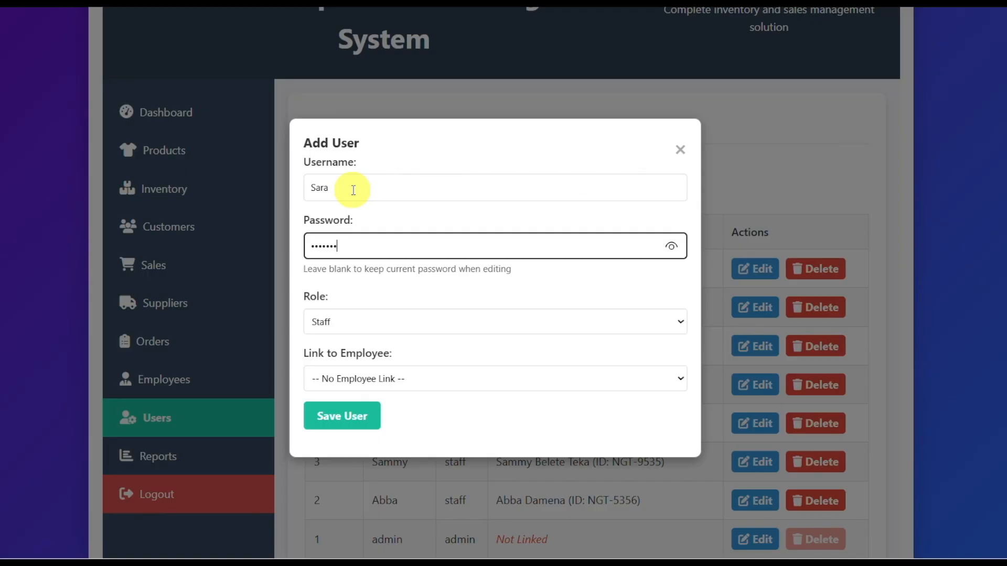
Step: Keep the role as Staff, link the new user to the newly added manager and save the user
{"action": "left_click", "coordinate": [342, 320]}
{"action": "left_click", "coordinate": [329, 385]}
{"action": "left_click", "coordinate": [417, 379]}
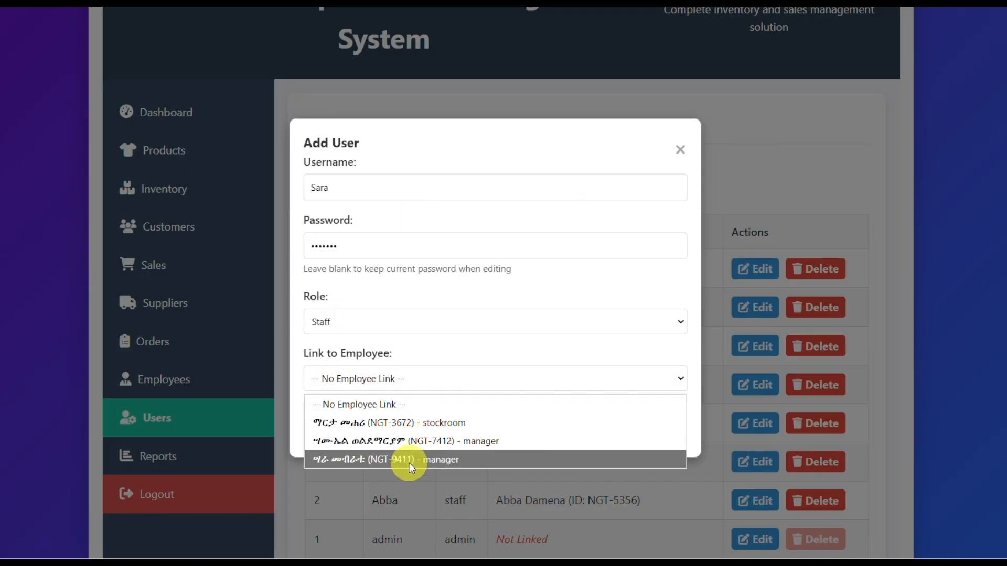
{"action": "left_click", "coordinate": [429, 459]}
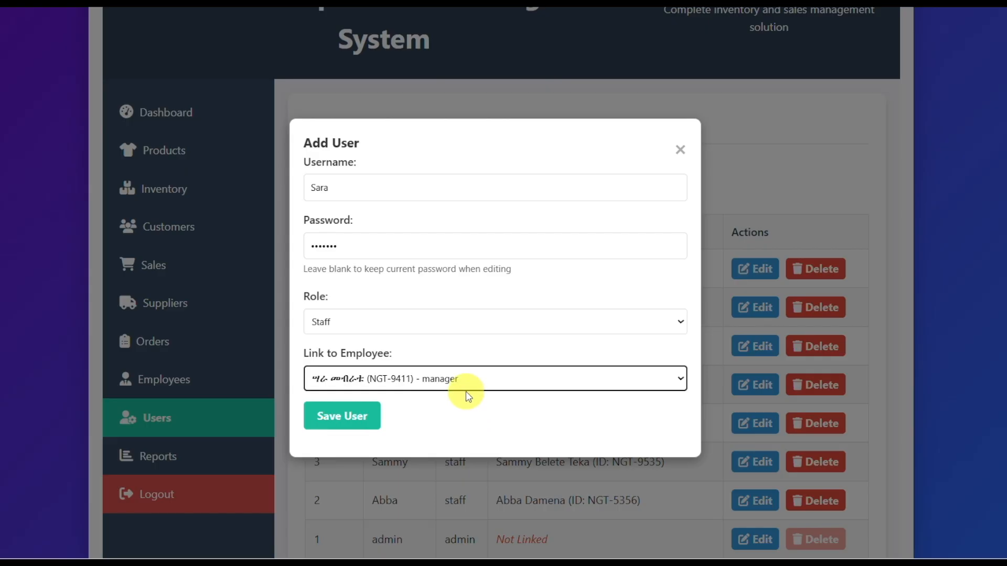
{"action": "left_click", "coordinate": [339, 422]}
{"action": "left_click", "coordinate": [643, 71]}
Step: Check the updated user list, log out, and log in with the new user's username and password
{"action": "scroll", "coordinate": [571, 219], "scroll_direction": "down", "scroll_amount": 3}
{"action": "scroll", "coordinate": [416, 225], "scroll_direction": "up", "scroll_amount": 3}
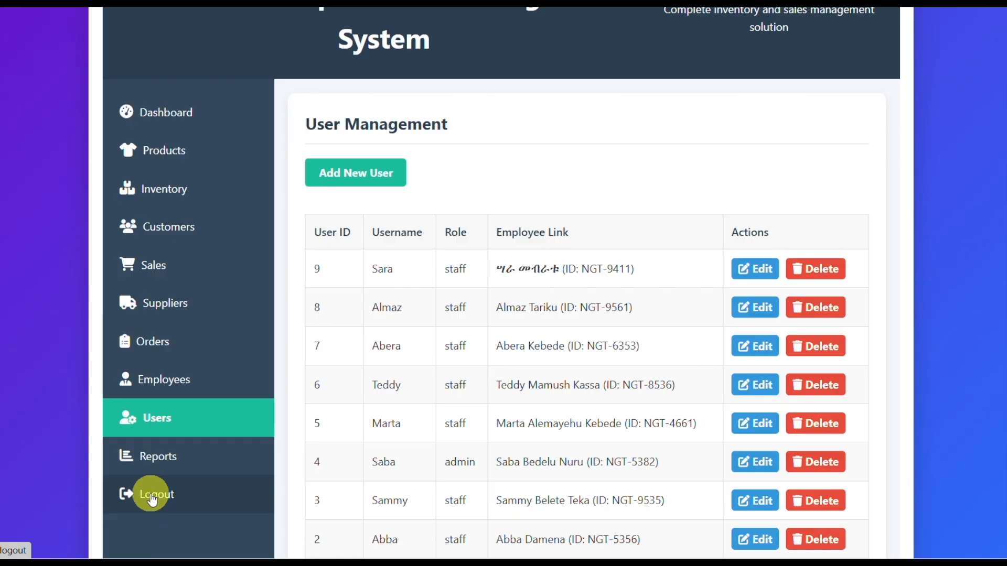
{"action": "left_click", "coordinate": [152, 498]}
{"action": "type", "text": "Sara"}
{"action": "key", "text": "Tab"}
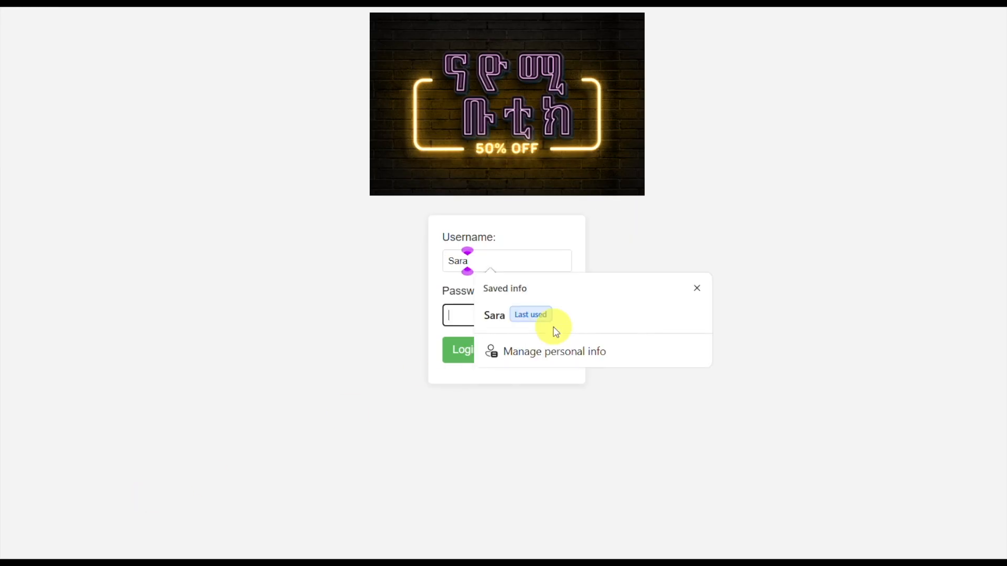
{"action": "key", "text": "Return"}
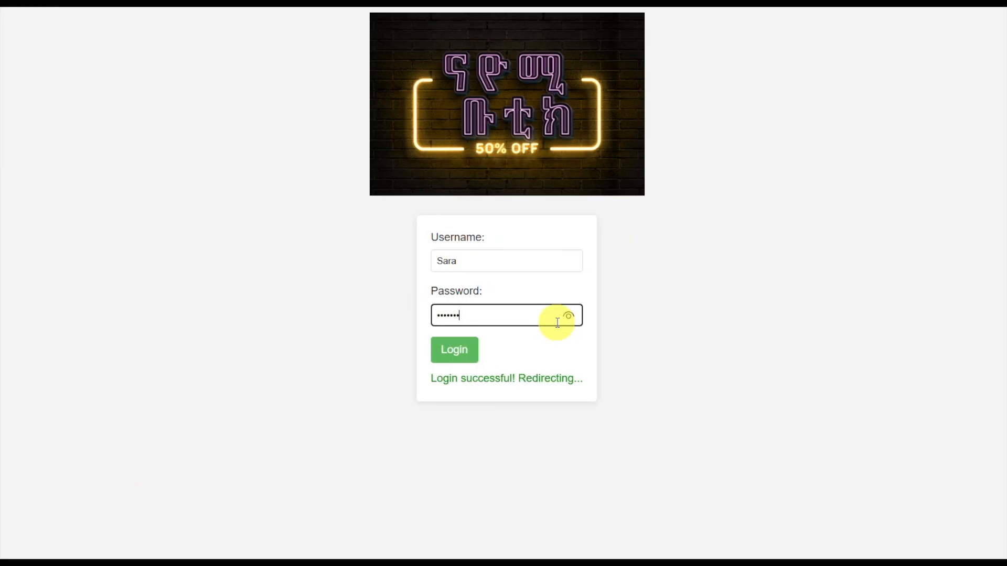
Step: Look over the dashboard overview and open the time tracking page
{"action": "scroll", "coordinate": [630, 294], "scroll_direction": "down", "scroll_amount": 3}
{"action": "scroll", "coordinate": [792, 283], "scroll_direction": "up", "scroll_amount": 2}
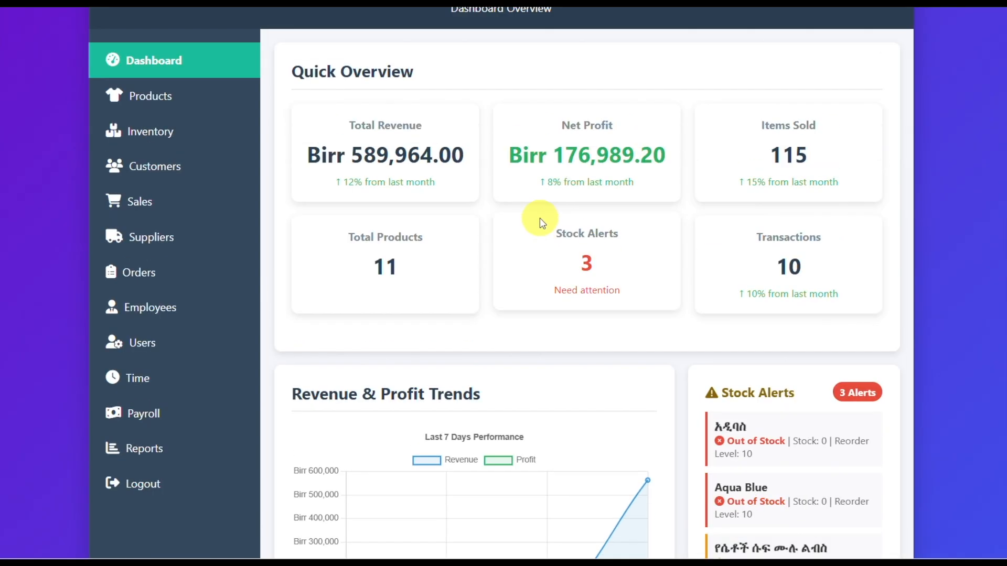
{"action": "left_click", "coordinate": [131, 379]}
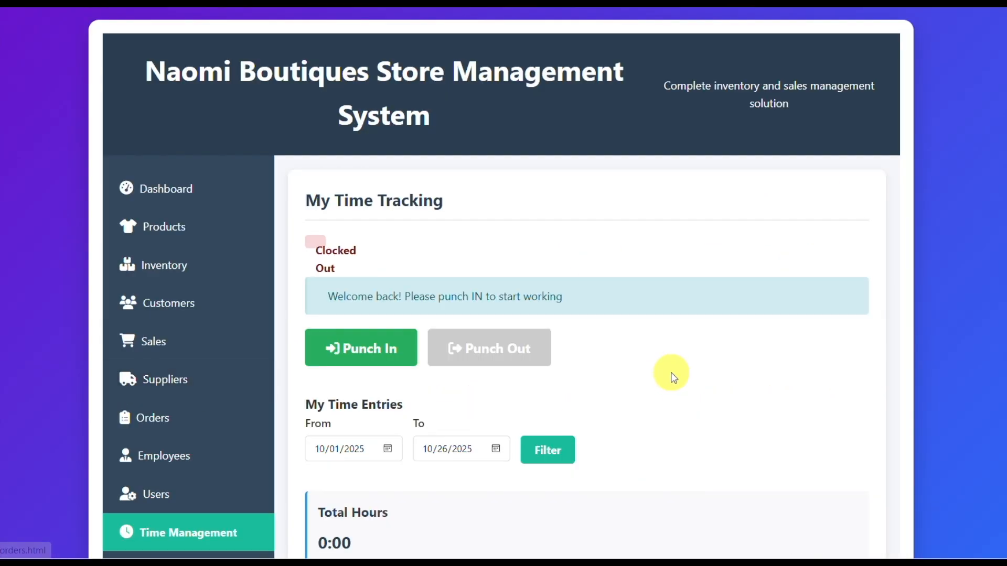
Step: Punch in to start the new employee's work session and acknowledge the confirmation
{"action": "scroll", "coordinate": [670, 375], "scroll_direction": "down", "scroll_amount": 2}
{"action": "left_click", "coordinate": [365, 278]}
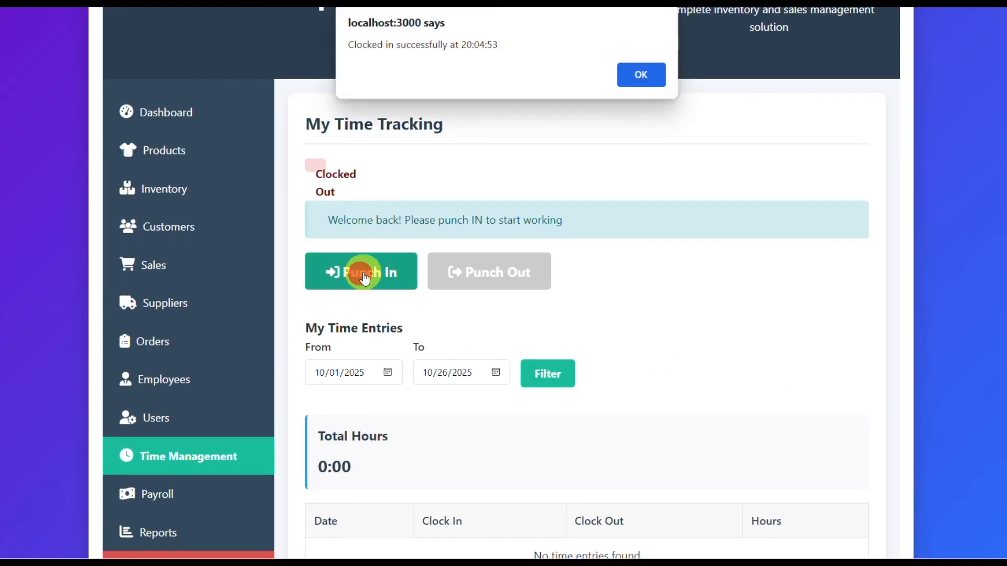
{"action": "left_click", "coordinate": [641, 88]}
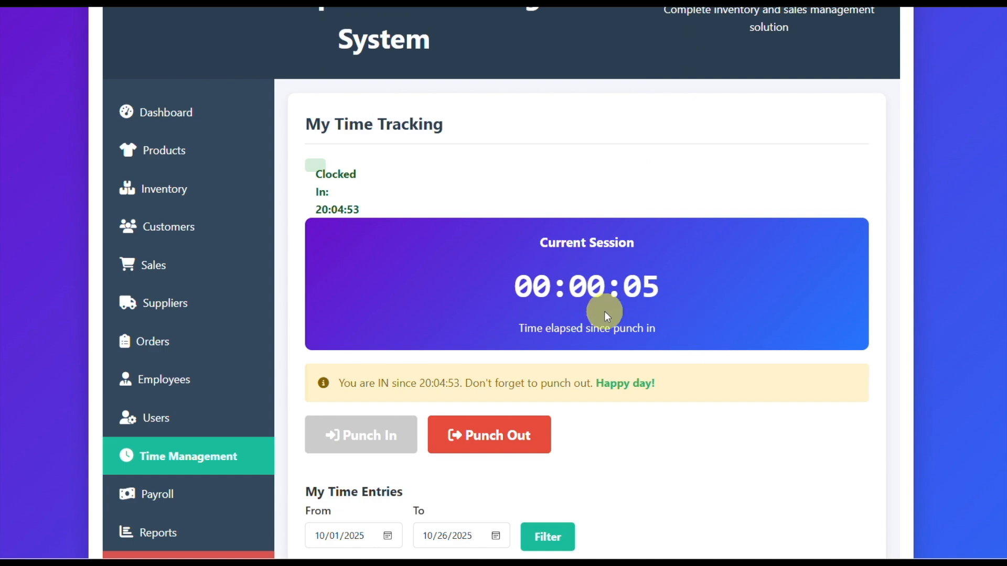
Step: Examine the running session timer, the start date picker, total hours and the employee's own time entries
{"action": "scroll", "coordinate": [713, 333], "scroll_direction": "down", "scroll_amount": 2}
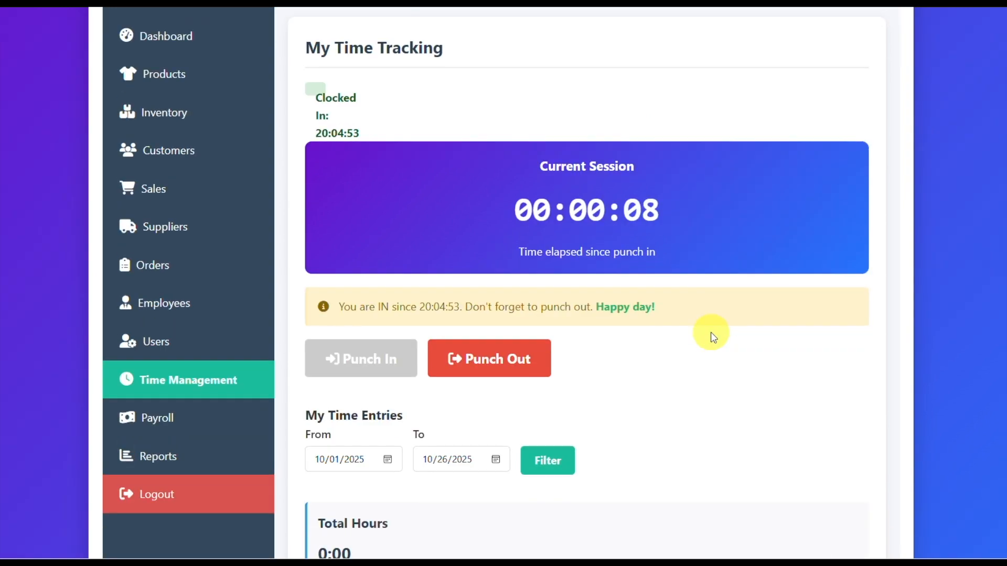
{"action": "scroll", "coordinate": [699, 299], "scroll_direction": "down", "scroll_amount": 4}
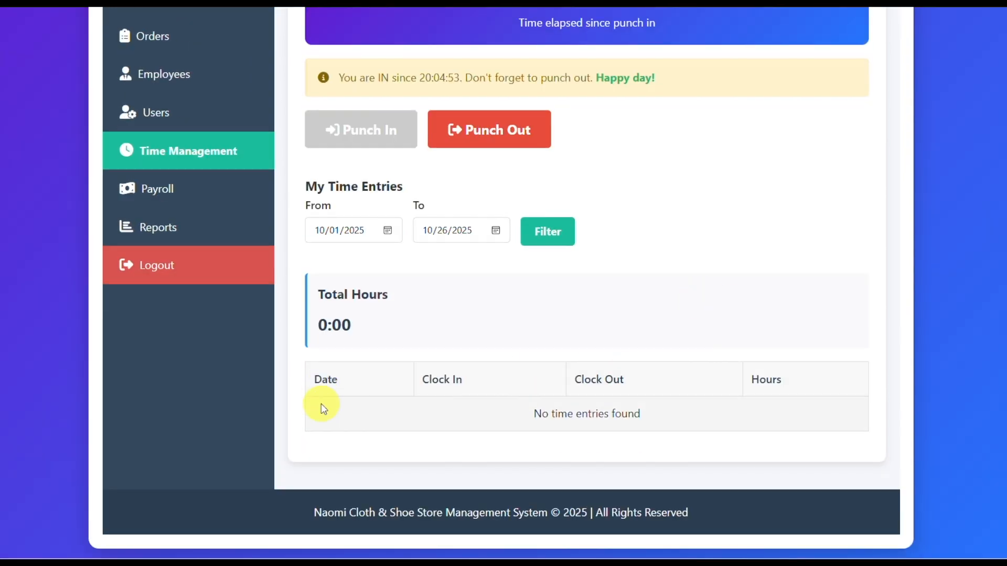
{"action": "left_click", "coordinate": [387, 233]}
{"action": "left_click", "coordinate": [544, 315]}
{"action": "scroll", "coordinate": [676, 284], "scroll_direction": "up", "scroll_amount": 5}
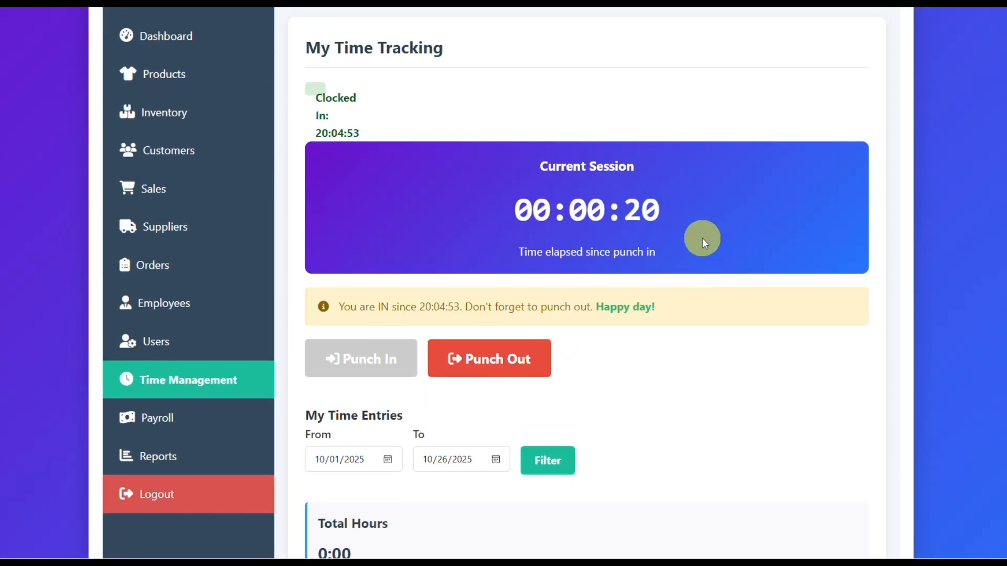
{"action": "scroll", "coordinate": [745, 285], "scroll_direction": "up", "scroll_amount": 1}
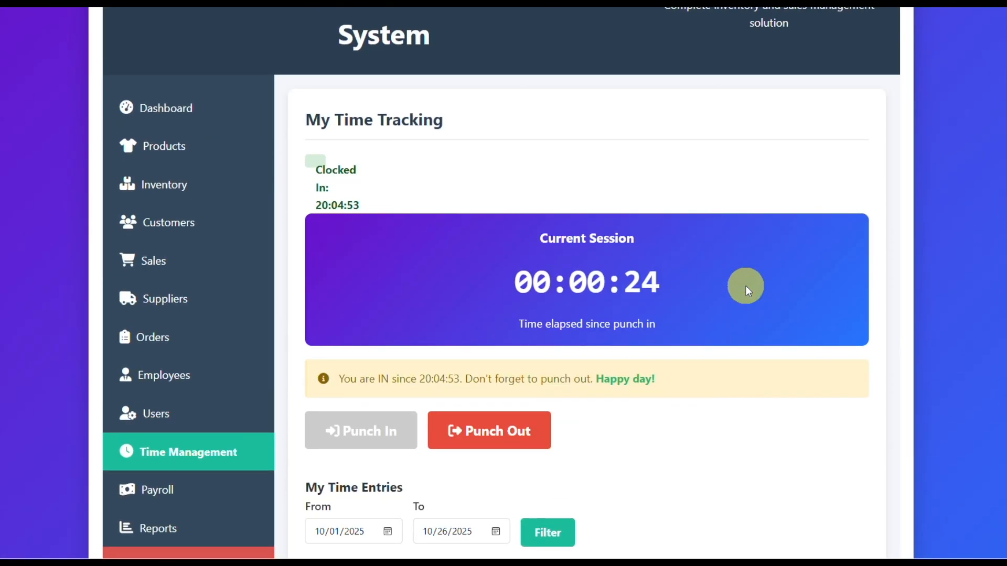
{"action": "scroll", "coordinate": [744, 285], "scroll_direction": "down", "scroll_amount": 3}
Step: Log out and log in with the administrator's username and password
{"action": "left_click", "coordinate": [156, 422]}
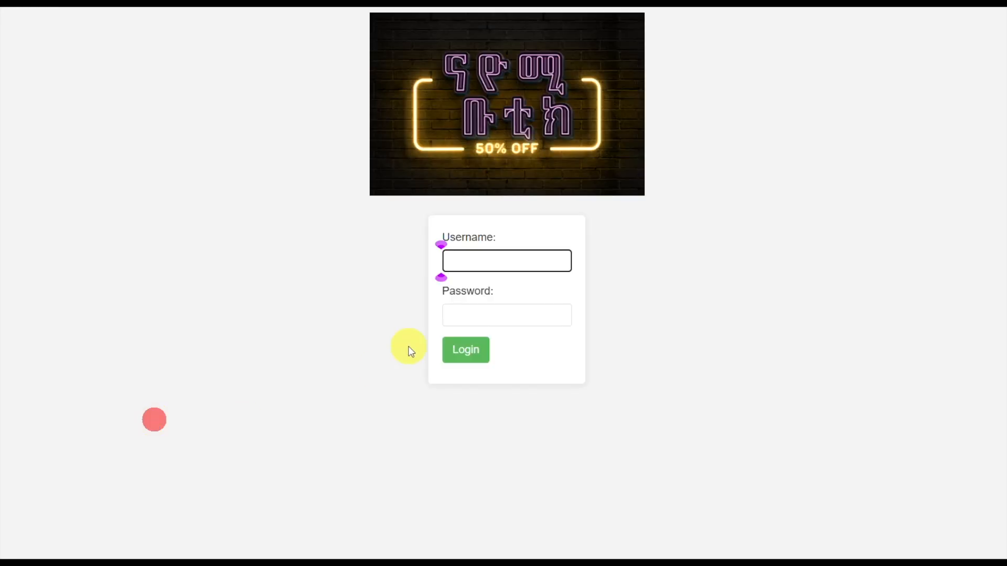
{"action": "type", "text": "Saba"}
{"action": "key", "text": "Tab"}
{"action": "type", "text": "******"}
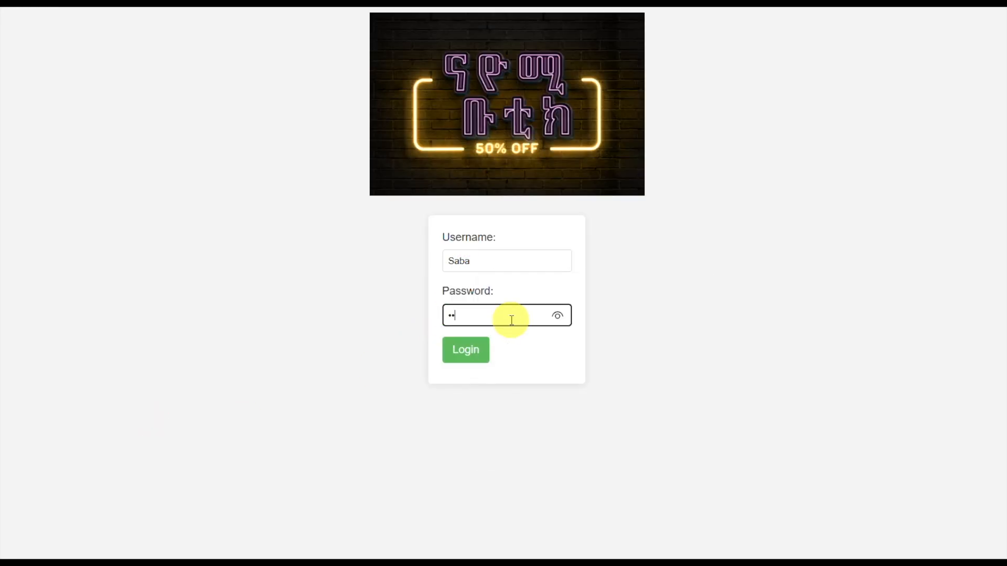
{"action": "key", "text": "Return"}
Step: Open the time tracking page and review the clock-in and clock-out records of all employees
{"action": "scroll", "coordinate": [574, 314], "scroll_direction": "down", "scroll_amount": 3}
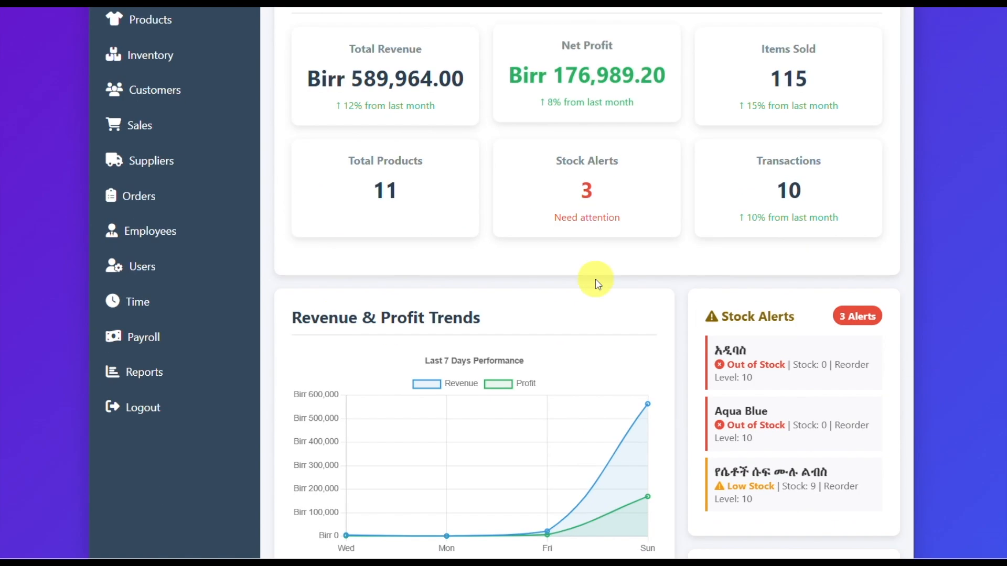
{"action": "left_click", "coordinate": [141, 302]}
{"action": "scroll", "coordinate": [409, 284], "scroll_direction": "down", "scroll_amount": 1}
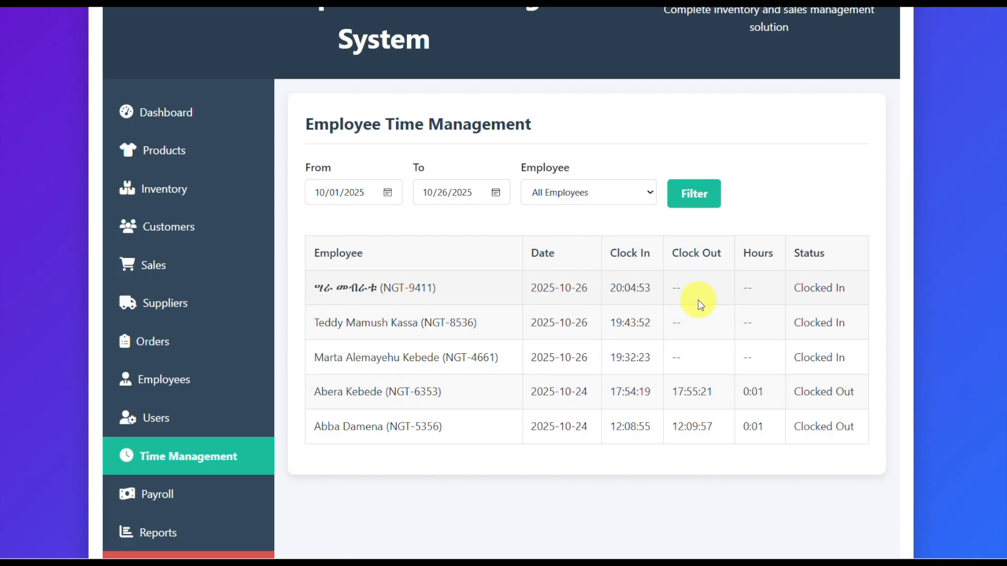
{"action": "scroll", "coordinate": [557, 376], "scroll_direction": "down", "scroll_amount": 3}
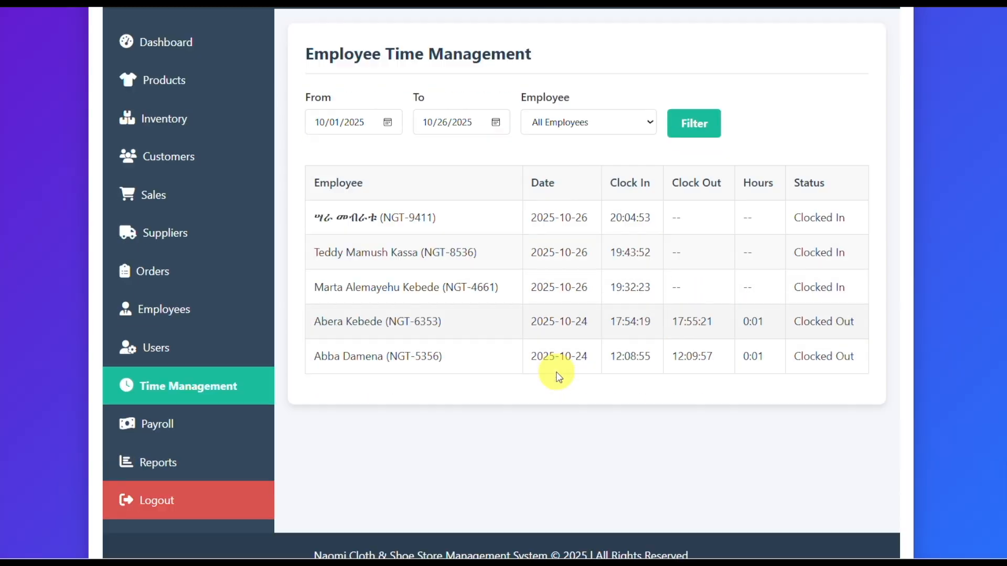
{"action": "scroll", "coordinate": [670, 337], "scroll_direction": "up", "scroll_amount": 2}
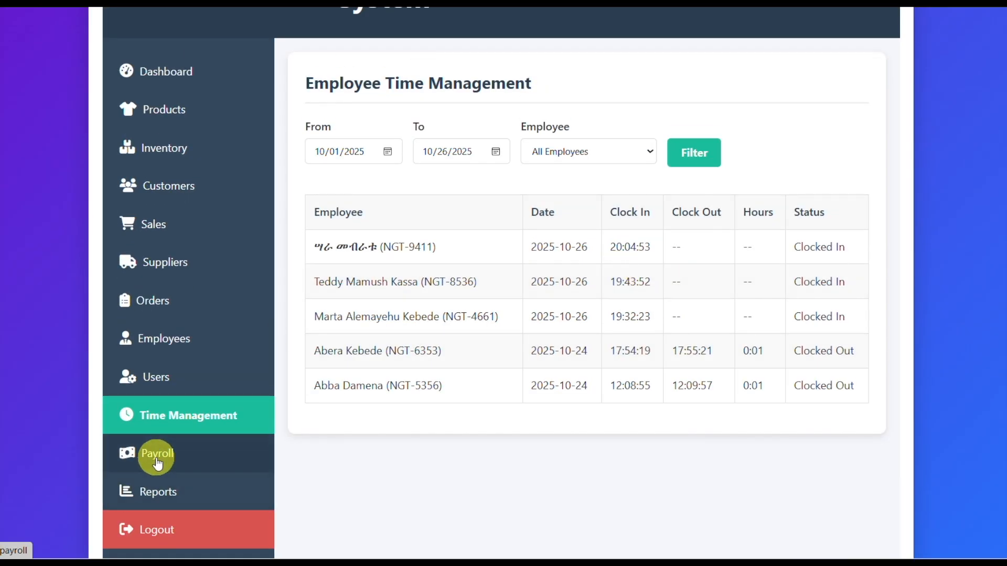
Step: Log out and log in with the username and password of another employee who is still clocked in
{"action": "left_click", "coordinate": [147, 530]}
{"action": "type", "text": "Teddy"}
{"action": "key", "text": "Tab"}
{"action": "type", "text": "12345"}
{"action": "key", "text": "Return"}
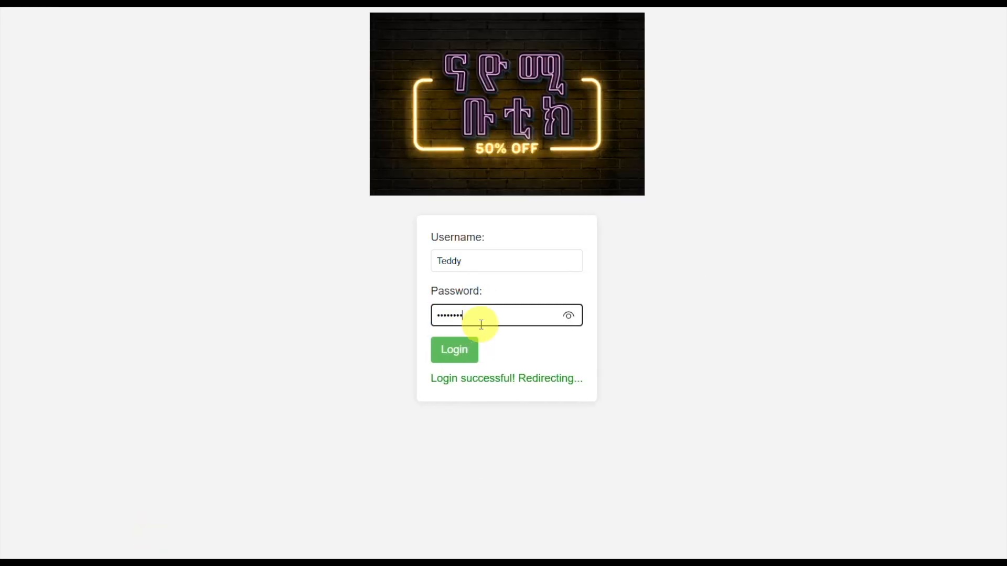
Step: Open the employee's time tracking page, punch out of the running session and check the recorded entry
{"action": "left_click", "coordinate": [139, 463]}
{"action": "scroll", "coordinate": [374, 313], "scroll_direction": "down", "scroll_amount": 2}
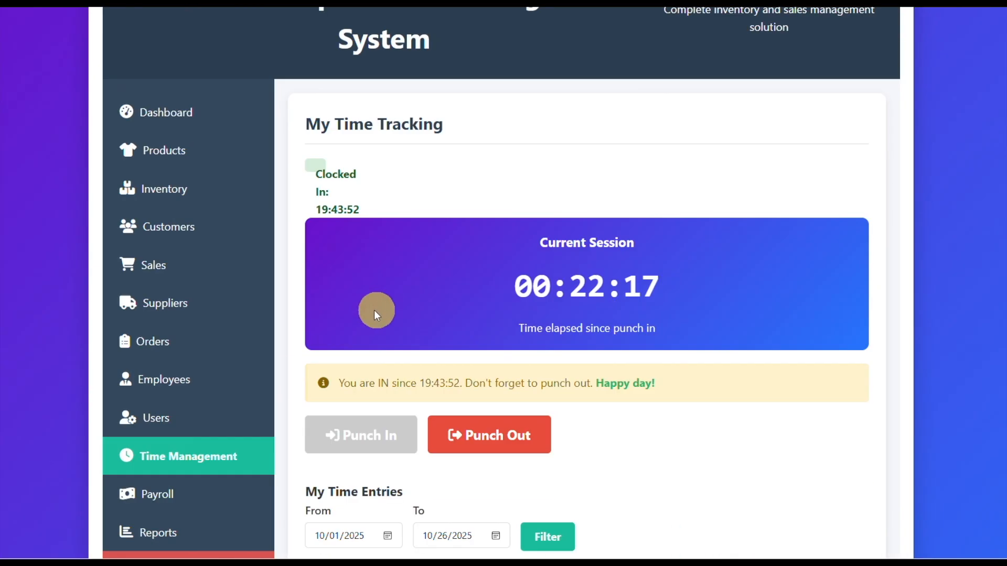
{"action": "scroll", "coordinate": [396, 227], "scroll_direction": "down", "scroll_amount": 3}
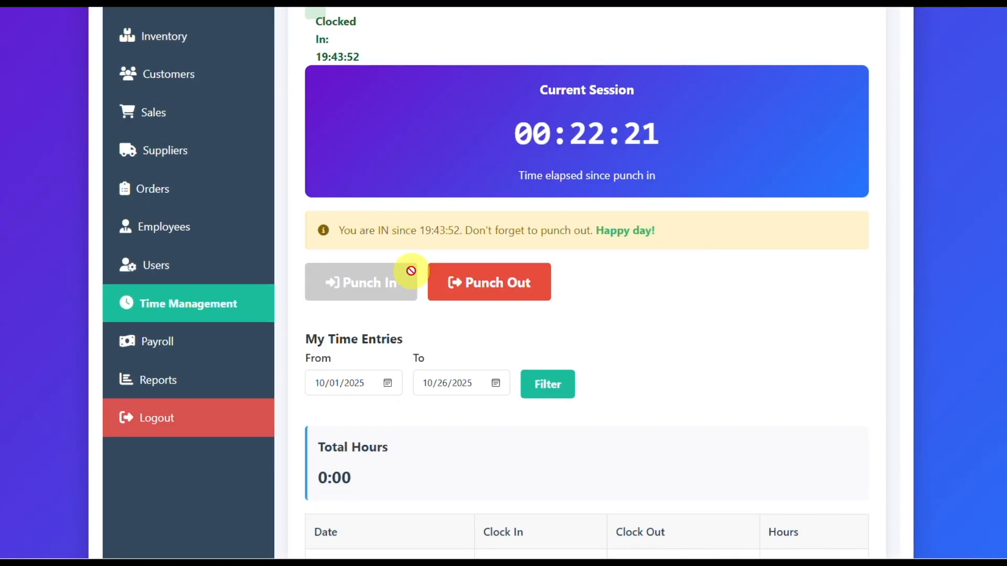
{"action": "scroll", "coordinate": [542, 181], "scroll_direction": "up", "scroll_amount": 2}
{"action": "left_click", "coordinate": [476, 359]}
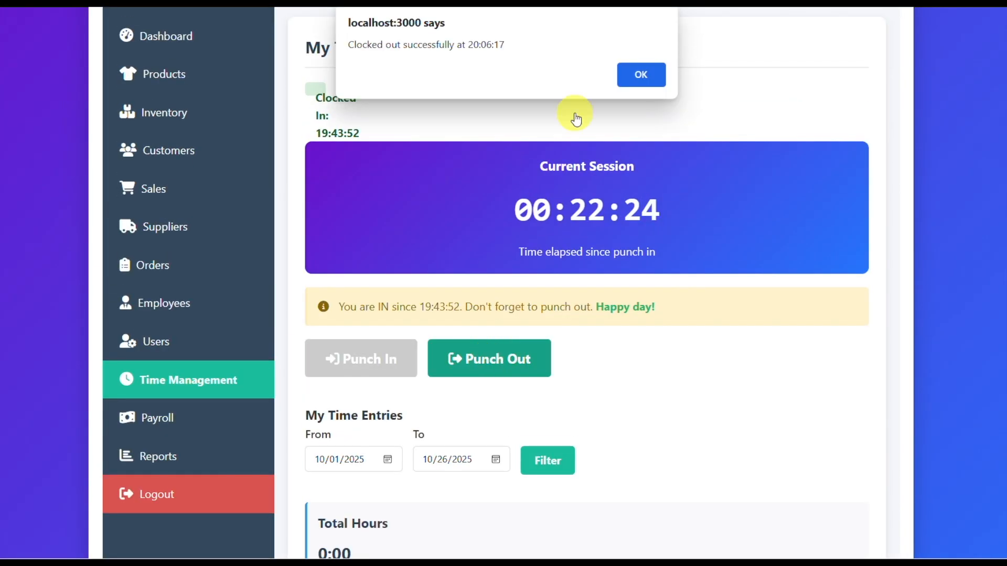
{"action": "left_click", "coordinate": [640, 77]}
{"action": "scroll", "coordinate": [654, 218], "scroll_direction": "down", "scroll_amount": 2}
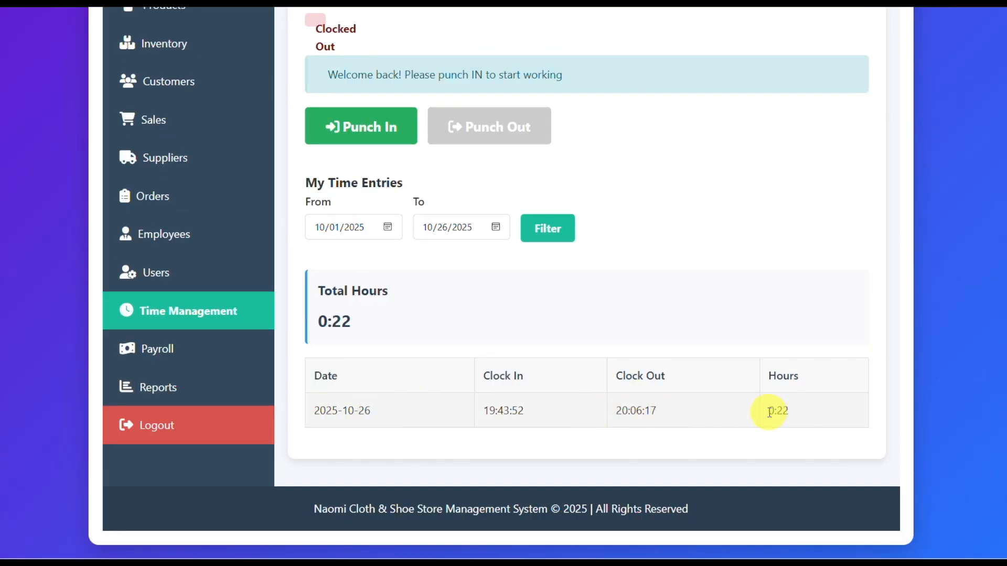
Step: Log out of the employee's account and log back in with the administrator's username and password
{"action": "left_click", "coordinate": [152, 424]}
{"action": "type", "text": "Saba"}
{"action": "key", "text": "Tab"}
{"action": "type", "text": "•••••••"}
{"action": "key", "text": "Return"}
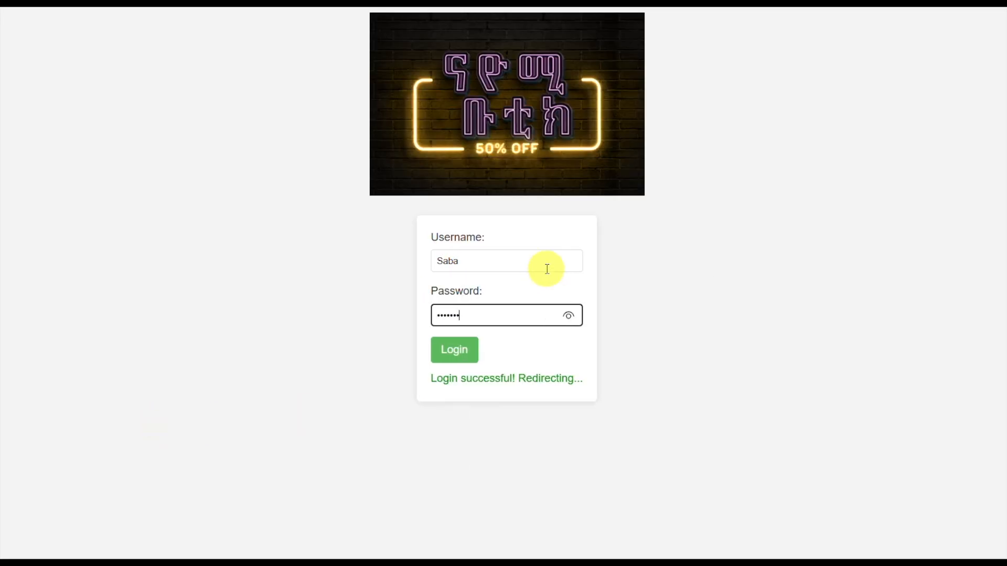
Step: Open the time tracking page and check the punched-out employee's clock-out time, hours and status
{"action": "scroll", "coordinate": [513, 337], "scroll_direction": "down", "scroll_amount": 3}
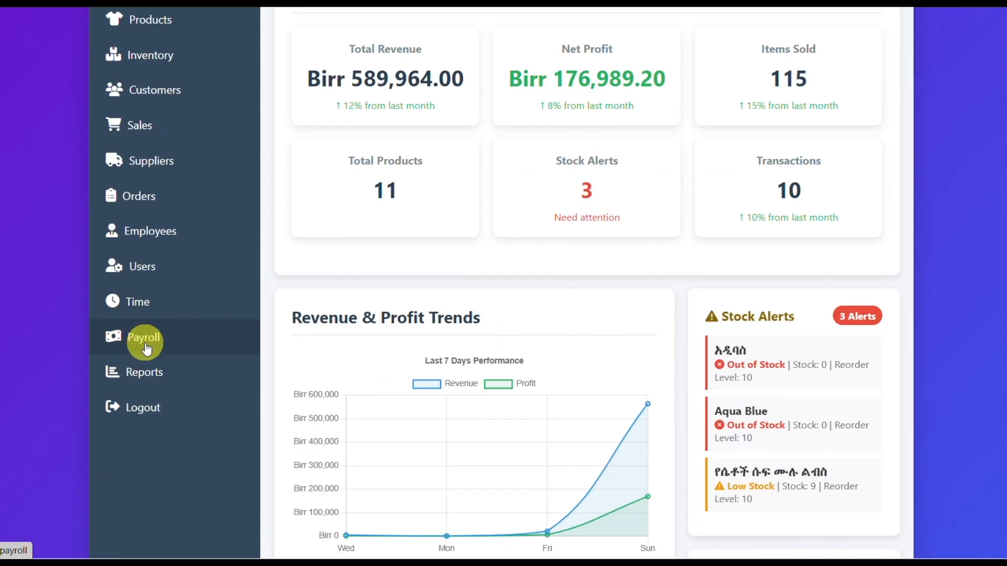
{"action": "left_click", "coordinate": [132, 306]}
{"action": "scroll", "coordinate": [542, 364], "scroll_direction": "down", "scroll_amount": 4}
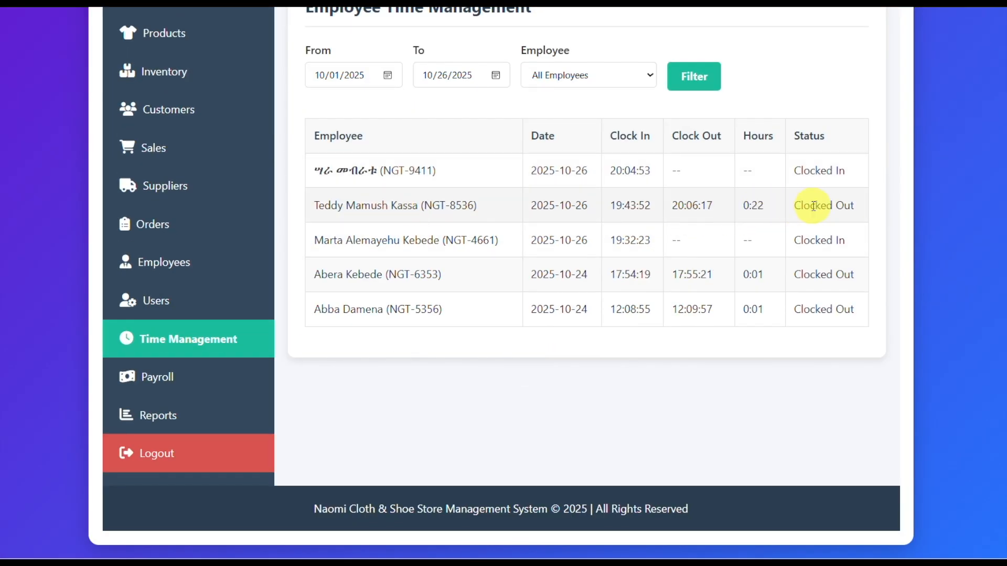
{"action": "scroll", "coordinate": [638, 274], "scroll_direction": "up", "scroll_amount": 1}
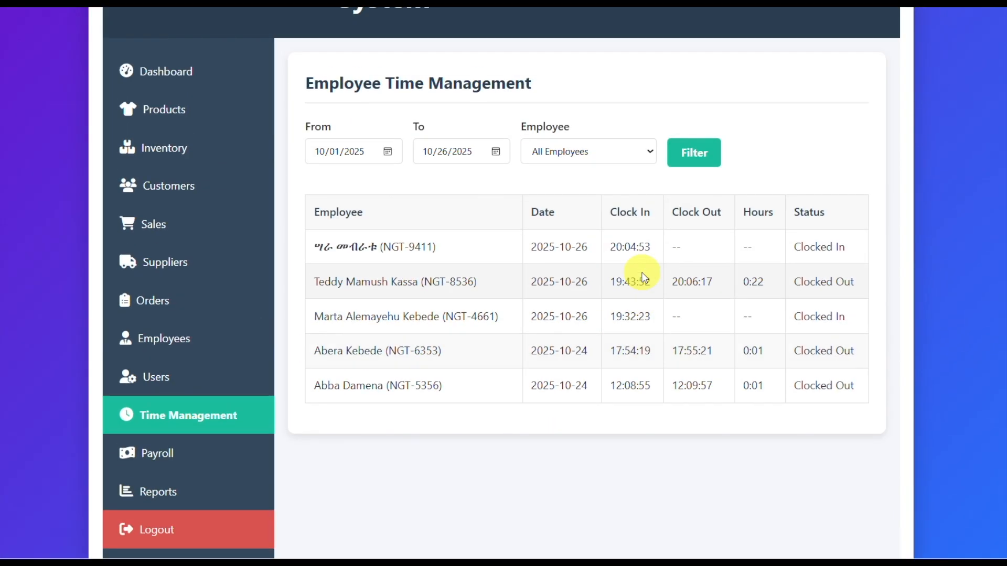
Step: Filter the time records by the first listed employee, and again by the employee who just punched out
{"action": "left_click", "coordinate": [651, 153]}
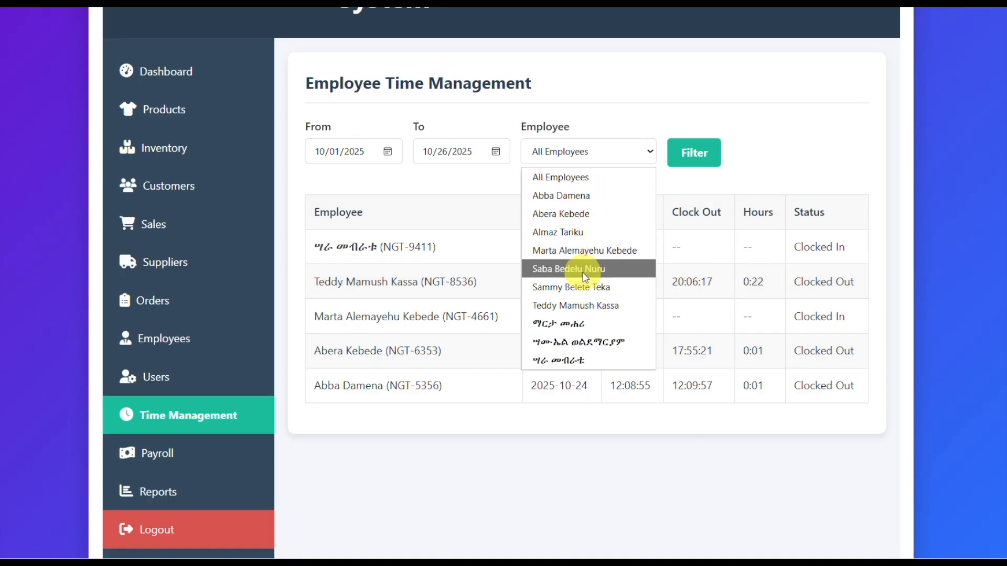
{"action": "left_click", "coordinate": [566, 196]}
{"action": "left_click", "coordinate": [687, 158]}
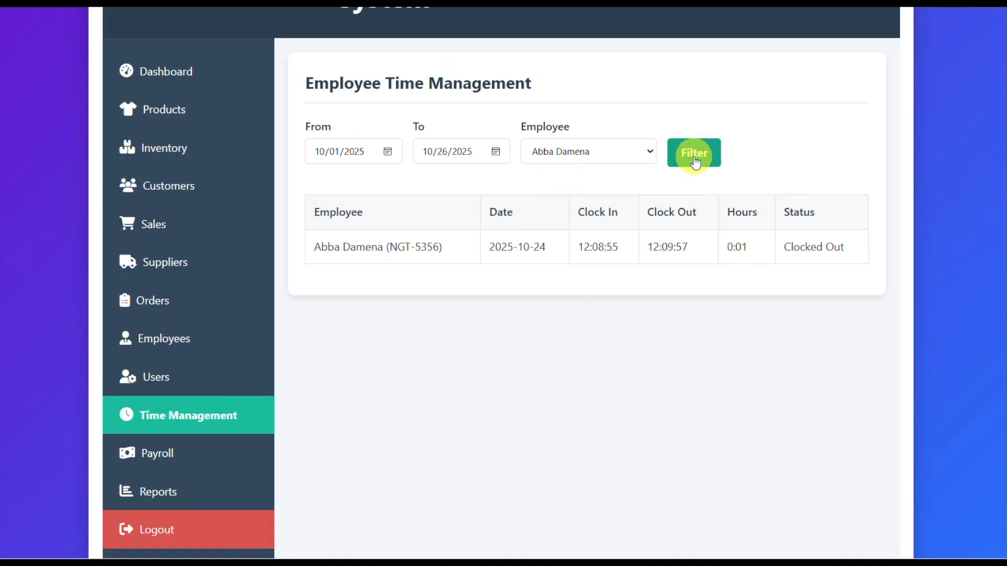
{"action": "left_click", "coordinate": [653, 152]}
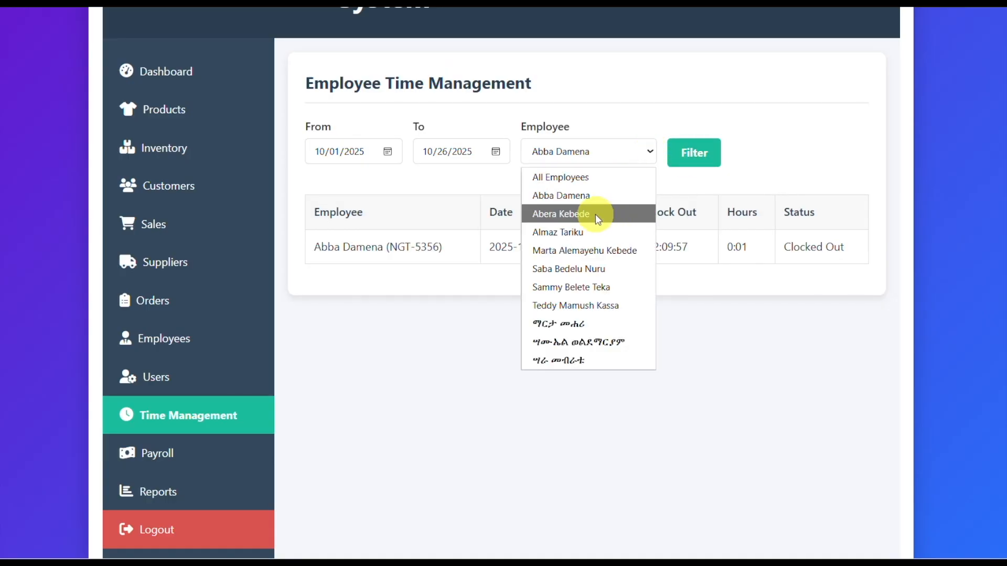
{"action": "left_click", "coordinate": [579, 304]}
{"action": "left_click", "coordinate": [695, 153]}
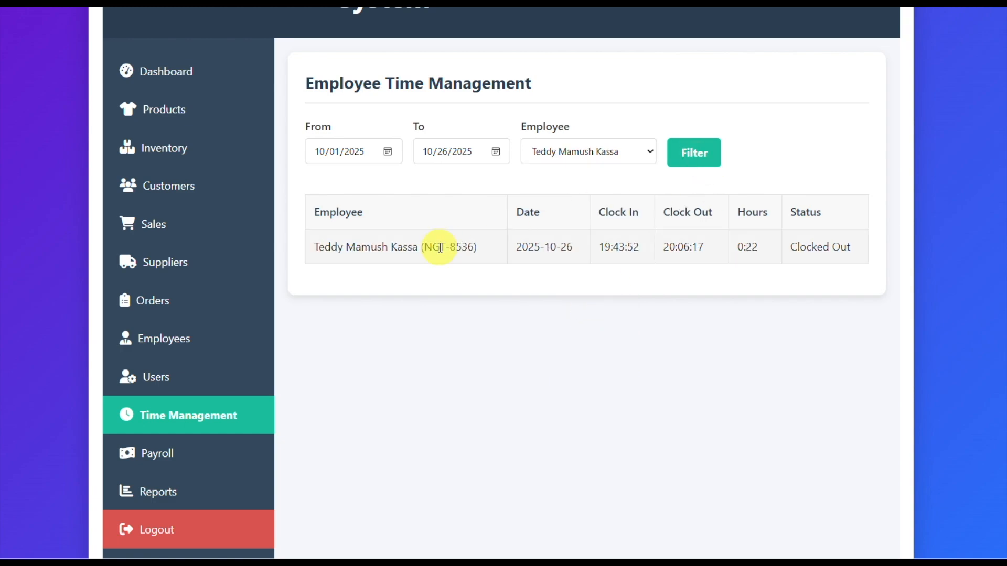
Step: Set the employee filter back to All Employees and apply it to the time records
{"action": "left_click", "coordinate": [652, 153]}
{"action": "left_click", "coordinate": [598, 173]}
{"action": "left_click", "coordinate": [676, 160]}
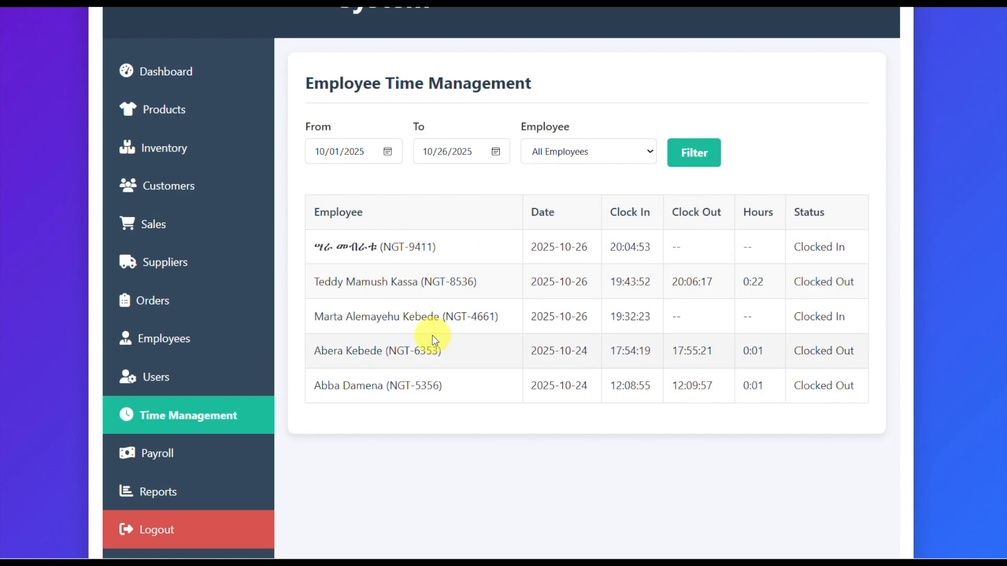
Step: Open the payroll page and view the payroll details of the የነሐሴ 2017 ደመወዝ period
{"action": "left_click", "coordinate": [151, 461]}
{"action": "left_click", "coordinate": [768, 240]}
{"action": "scroll", "coordinate": [708, 376], "scroll_direction": "down", "scroll_amount": 4}
{"action": "scroll", "coordinate": [716, 376], "scroll_direction": "down", "scroll_amount": 2}
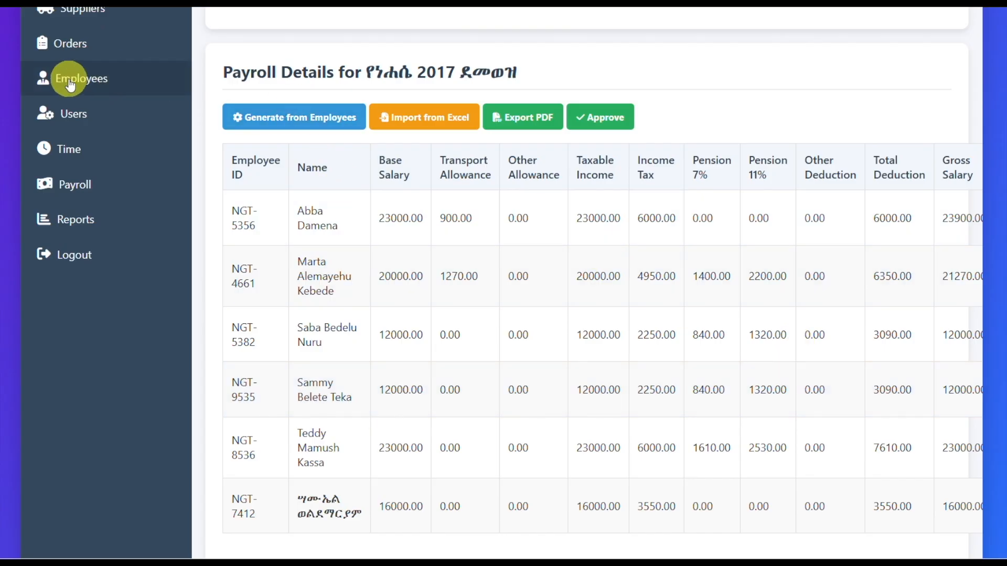
{"action": "left_click", "coordinate": [430, 125]}
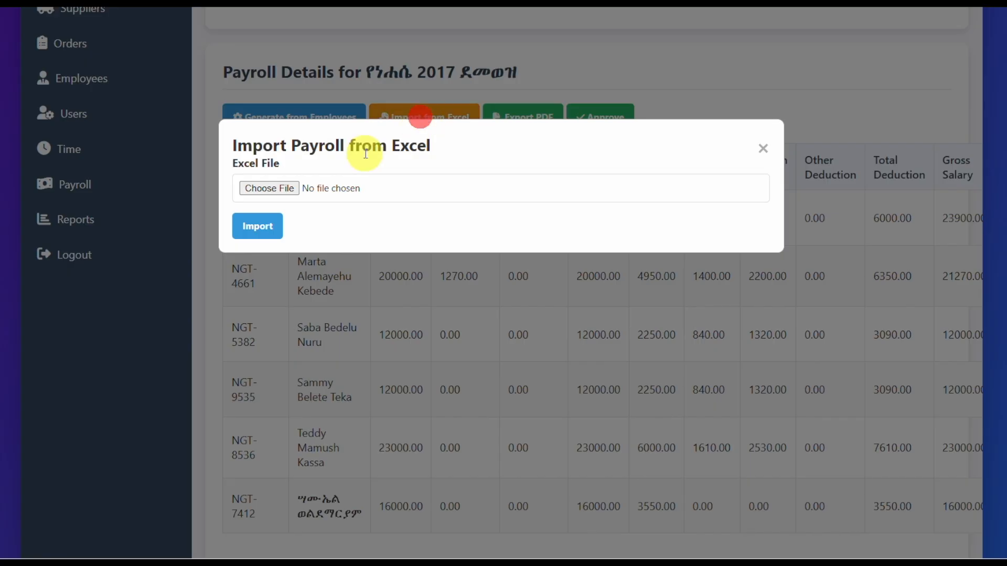
{"action": "left_click", "coordinate": [268, 188]}
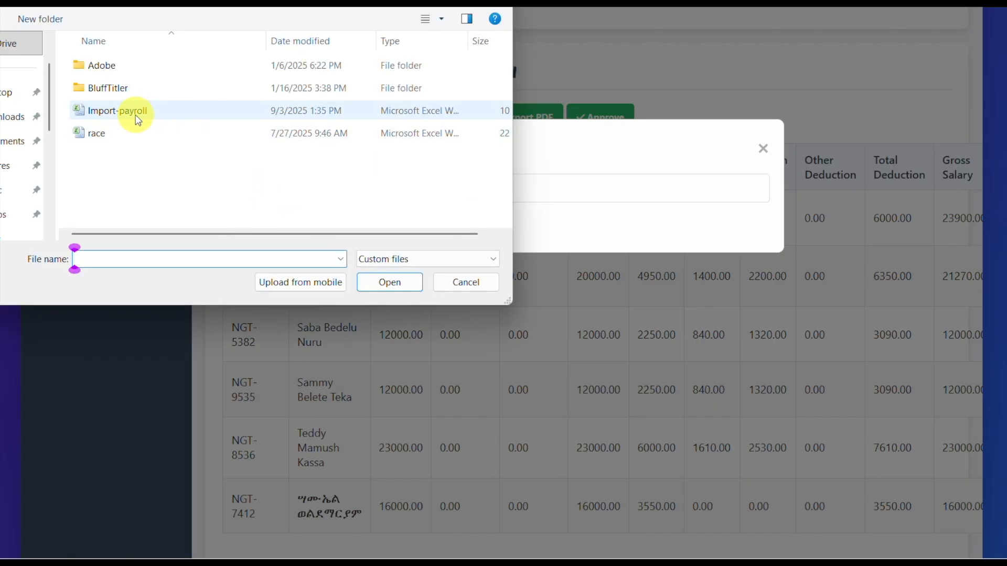
{"action": "left_click", "coordinate": [115, 112]}
{"action": "left_click", "coordinate": [464, 283]}
{"action": "left_click", "coordinate": [764, 152]}
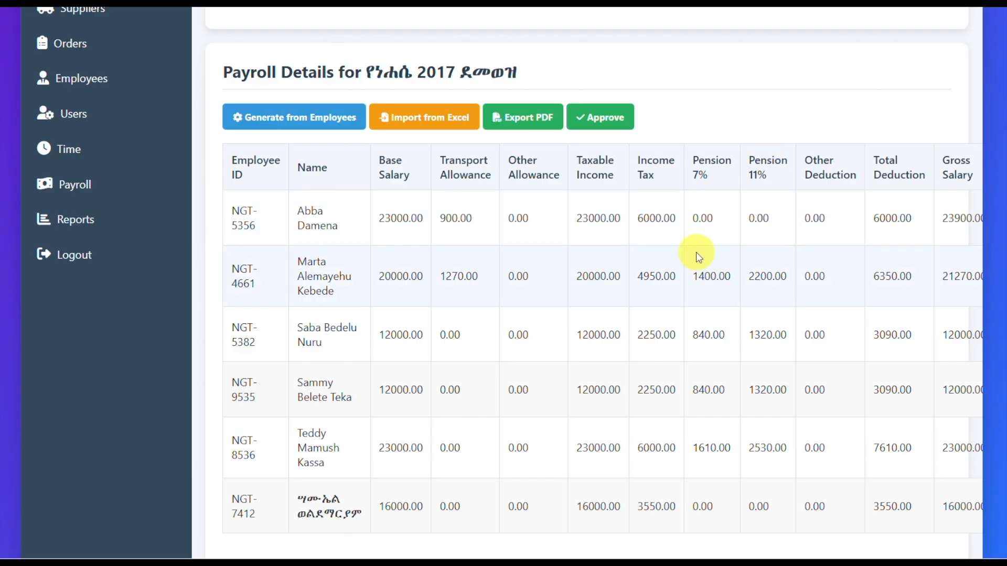
Step: Approve the የነሐሴ 2017 ደመወዝ payroll, and view the payroll details of the የሐምሌ 2017 ደመወዝ period
{"action": "scroll", "coordinate": [715, 251], "scroll_direction": "down", "scroll_amount": 2}
{"action": "scroll", "coordinate": [710, 261], "scroll_direction": "up", "scroll_amount": 4}
{"action": "left_click", "coordinate": [606, 282]}
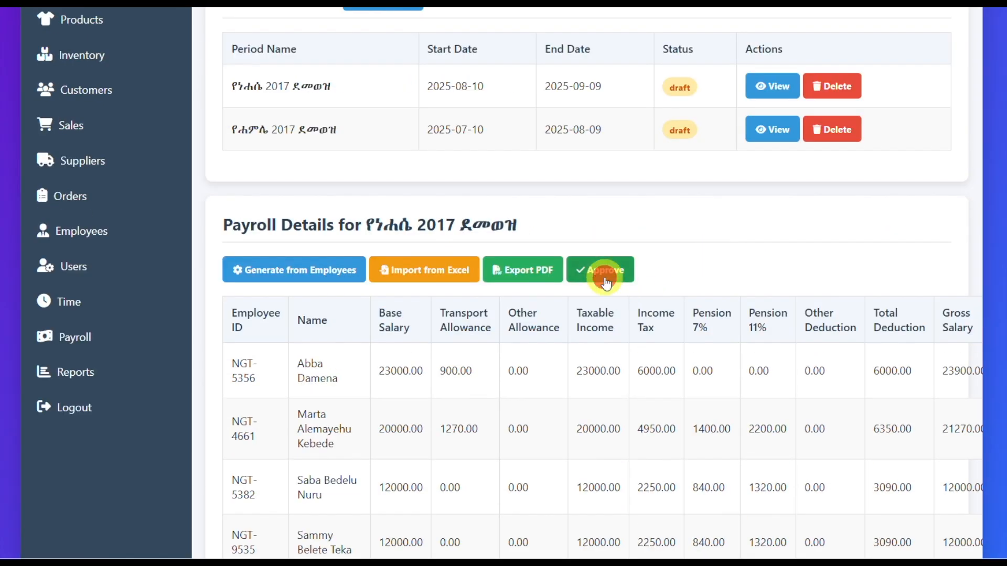
{"action": "left_click", "coordinate": [637, 76]}
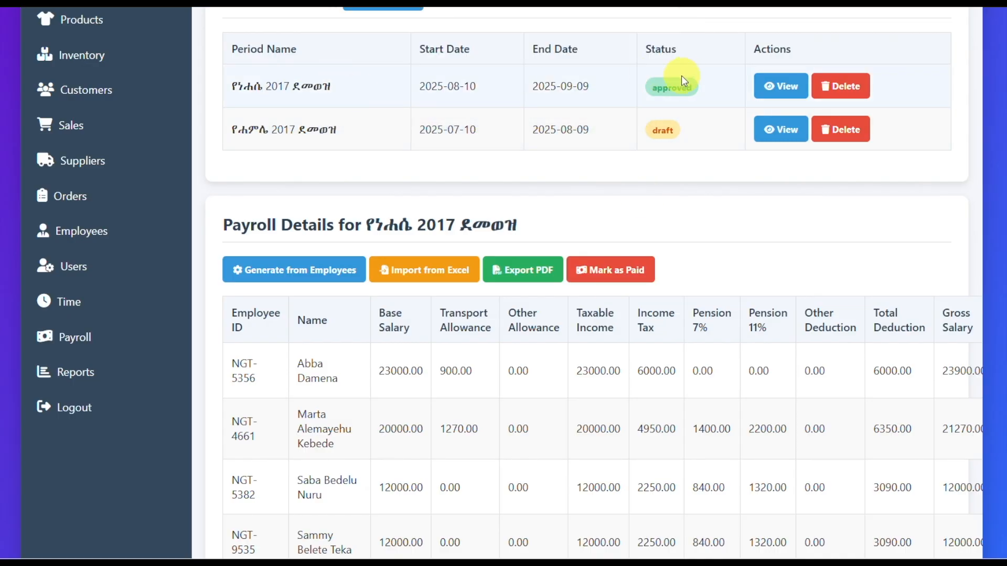
{"action": "left_click", "coordinate": [788, 138]}
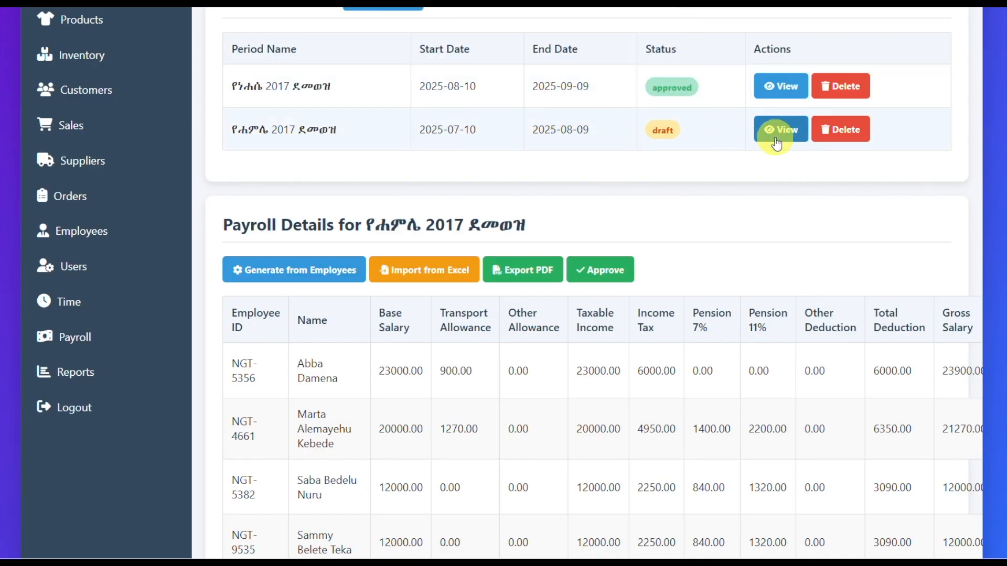
Step: Create a payroll period named የመስከረም 2017 ደመወዝ, starting 09/10/2025 and ending 10/09/2025
{"action": "scroll", "coordinate": [620, 466], "scroll_direction": "up", "scroll_amount": 3}
{"action": "left_click", "coordinate": [383, 150]}
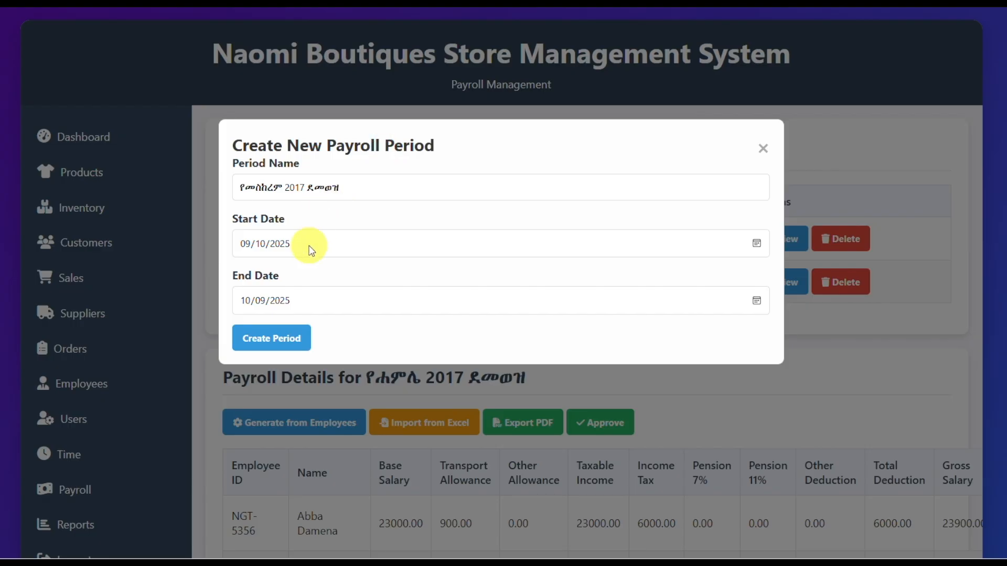
{"action": "left_click", "coordinate": [355, 191]}
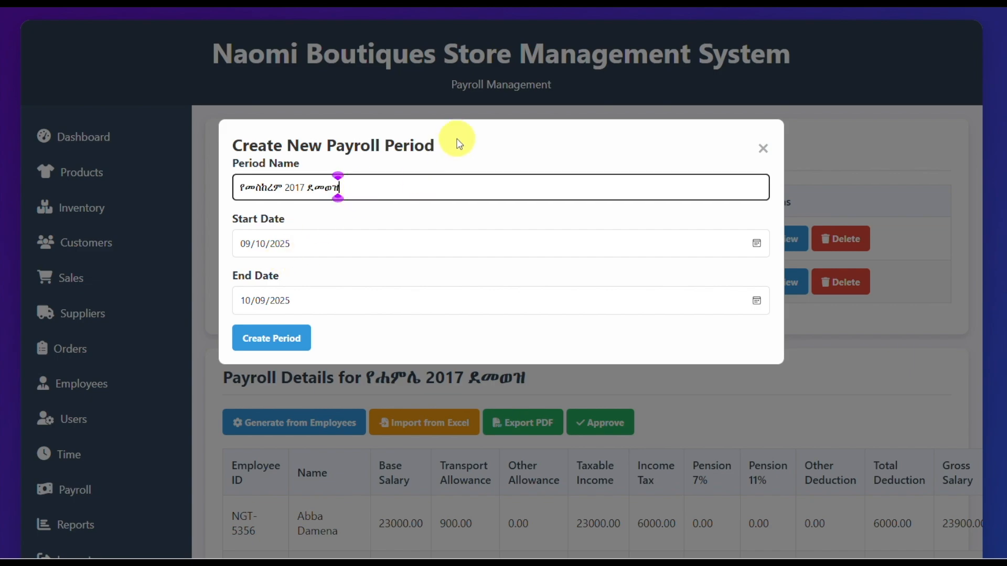
{"action": "left_click_drag", "start_coordinate": [454, 144], "coordinate": [499, 169]}
{"action": "left_click", "coordinate": [321, 247]}
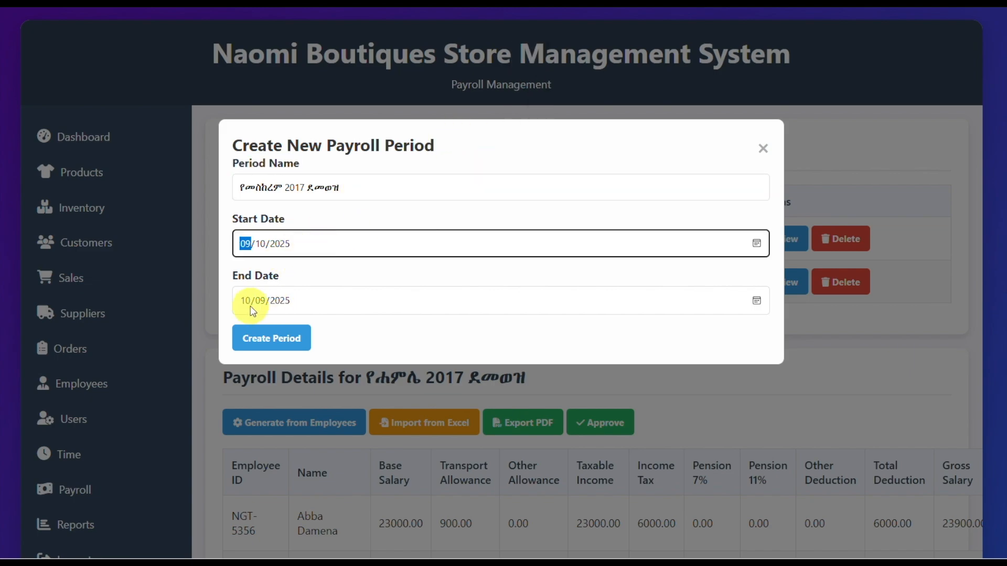
{"action": "left_click", "coordinate": [275, 338]}
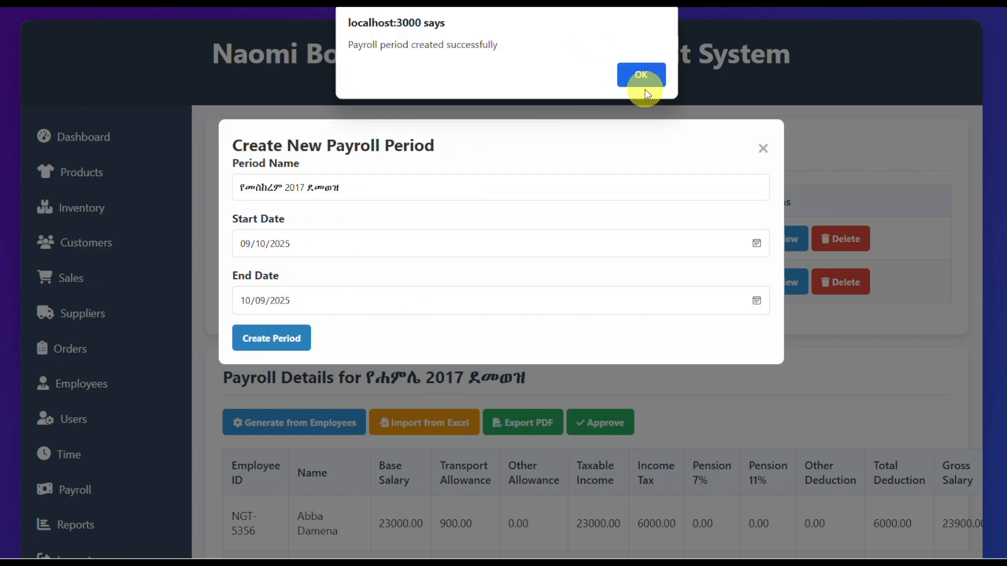
{"action": "left_click", "coordinate": [643, 74]}
Step: View the payroll details of the የመስከረም 2017 ደመወዝ period
{"action": "scroll", "coordinate": [552, 309], "scroll_direction": "down", "scroll_amount": 3}
{"action": "scroll", "coordinate": [548, 305], "scroll_direction": "up", "scroll_amount": 2}
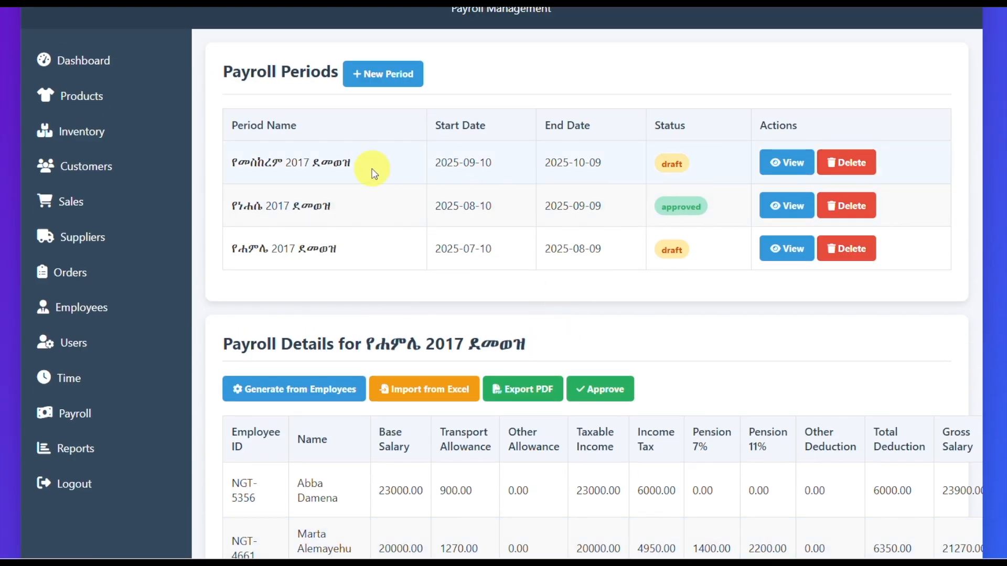
{"action": "left_click", "coordinate": [766, 172]}
{"action": "scroll", "coordinate": [380, 451], "scroll_direction": "down", "scroll_amount": 1}
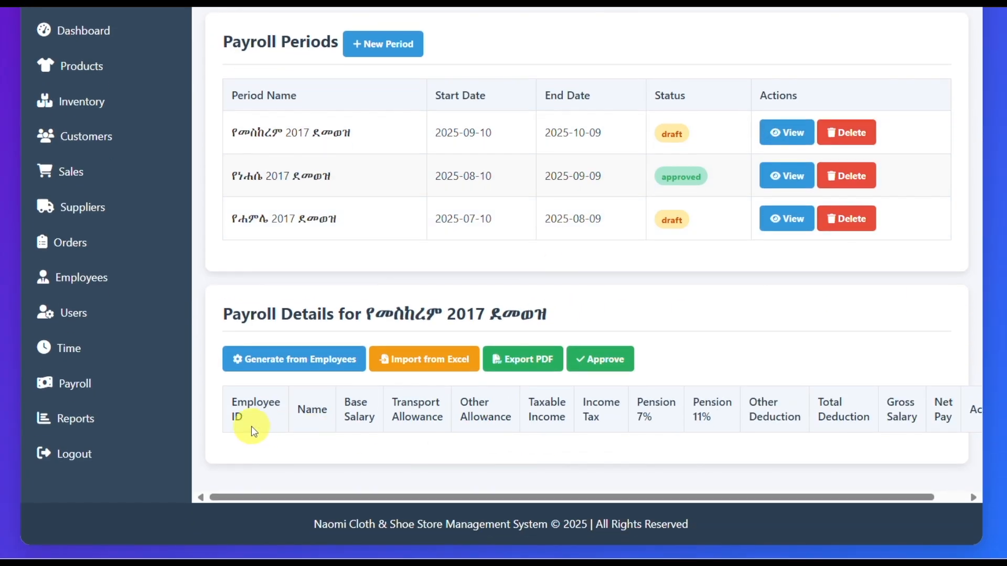
{"action": "left_click", "coordinate": [412, 360]}
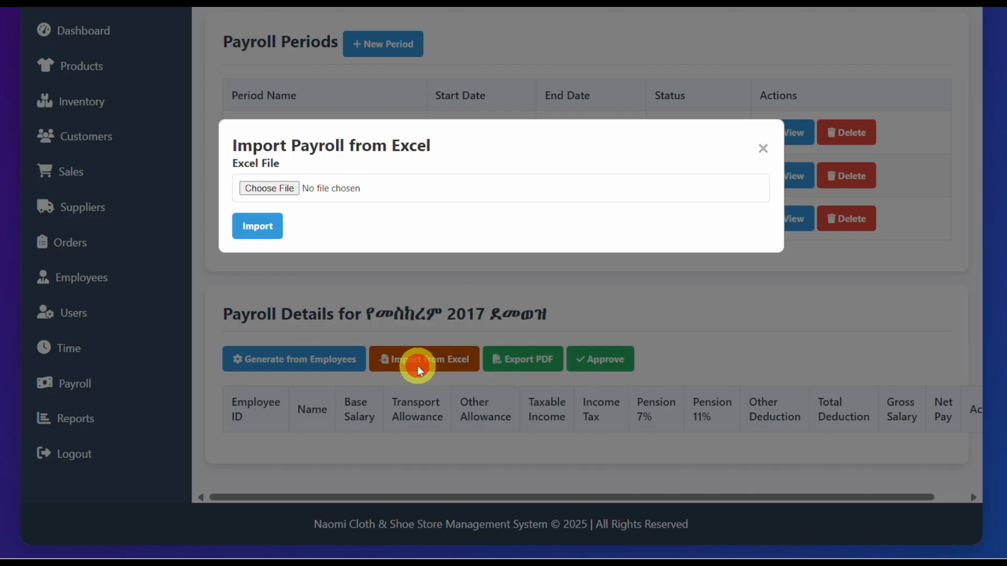
{"action": "left_click", "coordinate": [261, 190]}
{"action": "left_click", "coordinate": [108, 111]}
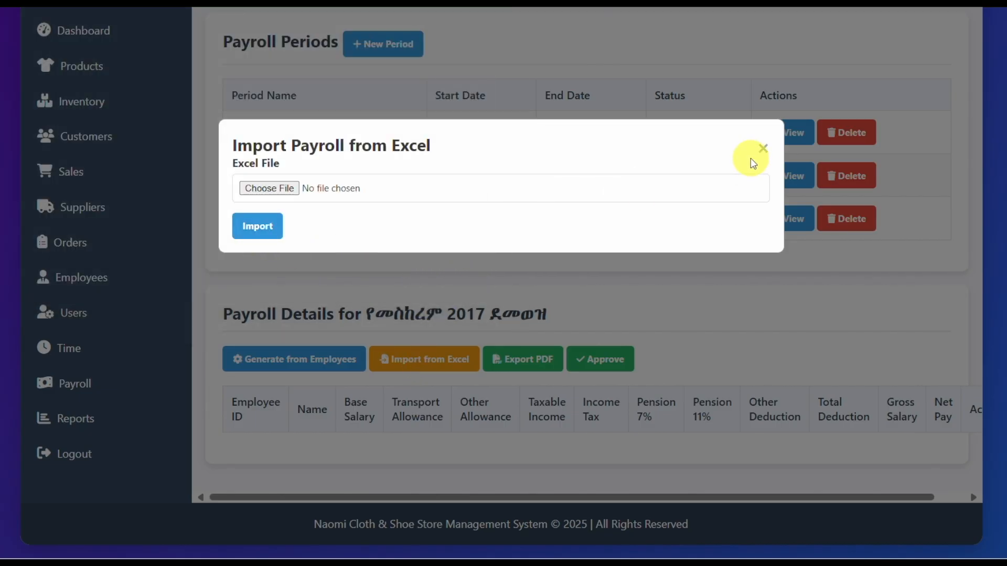
{"action": "left_click", "coordinate": [763, 148]}
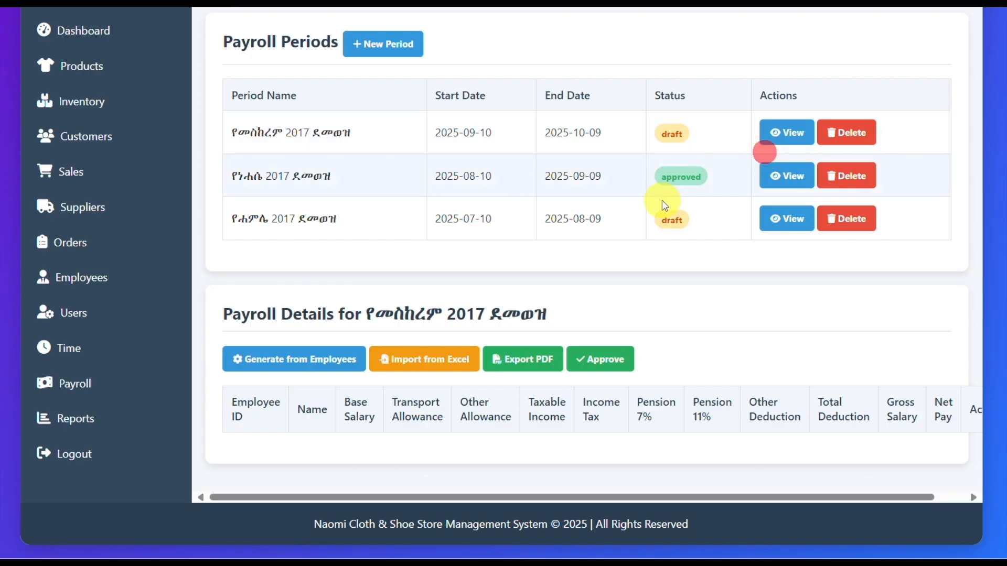
Step: Open the employees page and look through the employees' salaries, transport allowances and employment types
{"action": "left_click", "coordinate": [84, 280]}
{"action": "scroll", "coordinate": [438, 381], "scroll_direction": "down", "scroll_amount": 10}
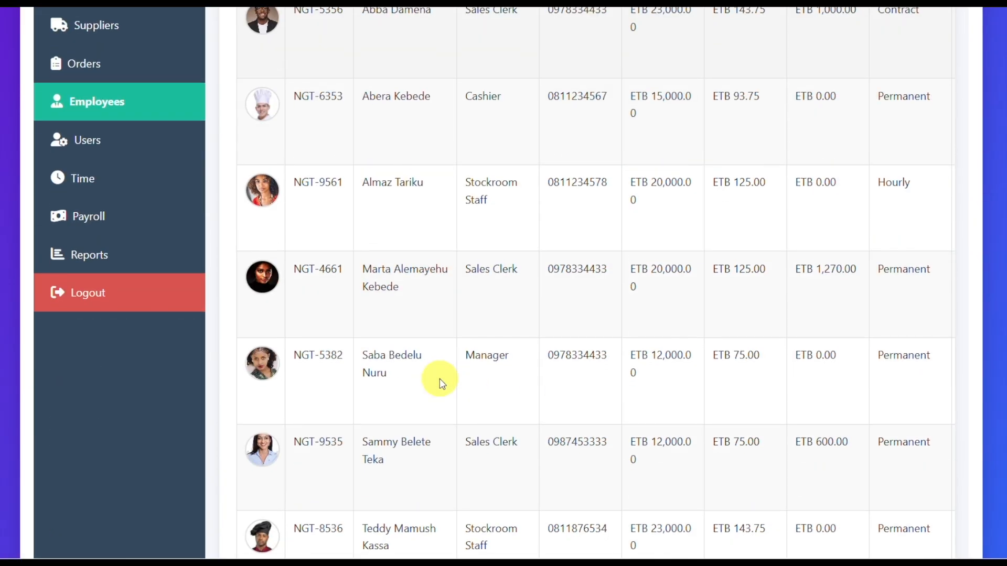
{"action": "scroll", "coordinate": [850, 231], "scroll_direction": "up", "scroll_amount": 5}
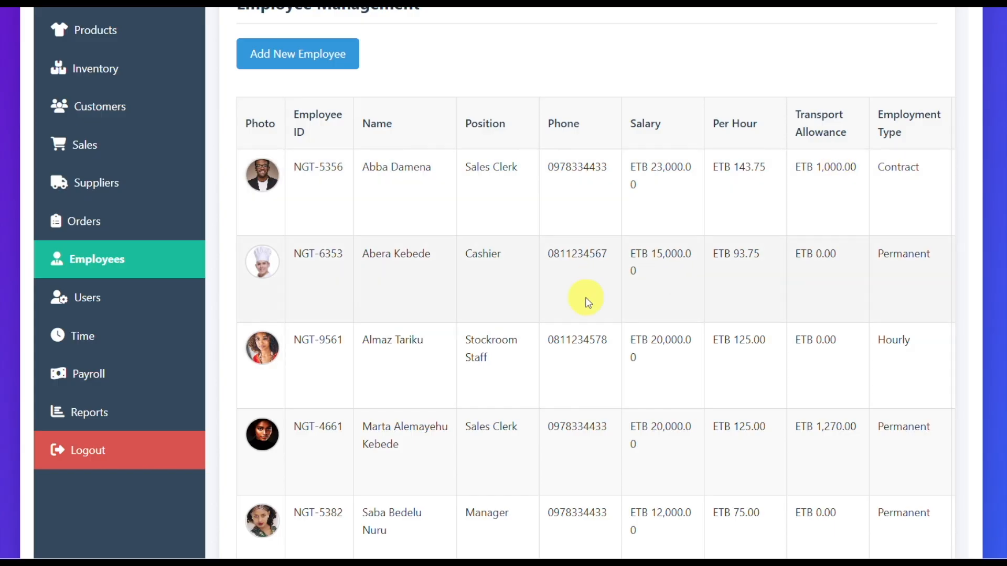
Step: Return to the payroll page and generate the የመስከረም 2017 ደመወዝ payroll from the employee records
{"action": "left_click", "coordinate": [90, 372]}
{"action": "left_click", "coordinate": [787, 242]}
{"action": "scroll", "coordinate": [576, 315], "scroll_direction": "down", "scroll_amount": 2}
{"action": "left_click", "coordinate": [280, 361]}
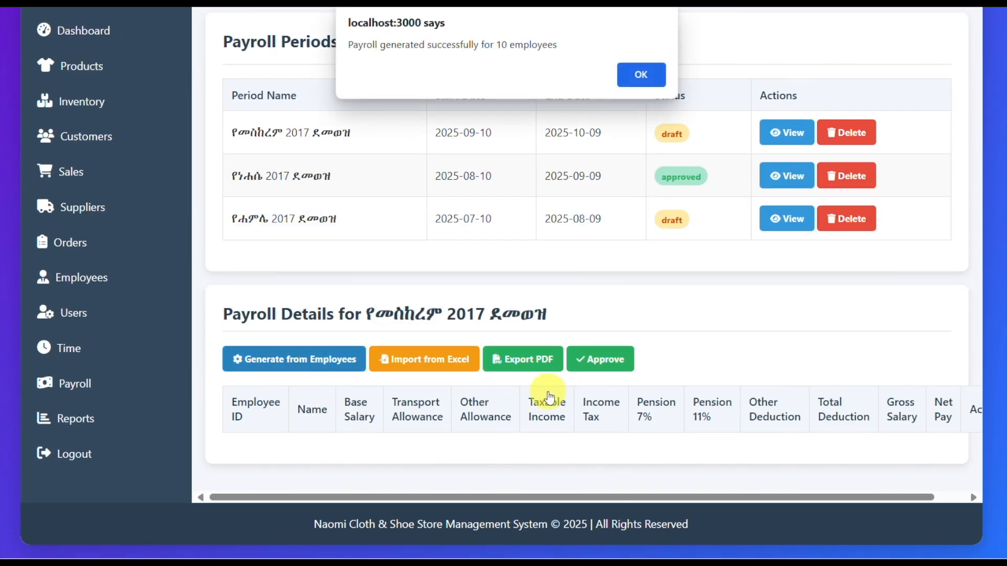
{"action": "left_click", "coordinate": [637, 75]}
Step: Set Other Deduction to 2000 in the first employee's payroll entry and update the entry
{"action": "scroll", "coordinate": [686, 359], "scroll_direction": "down", "scroll_amount": 6}
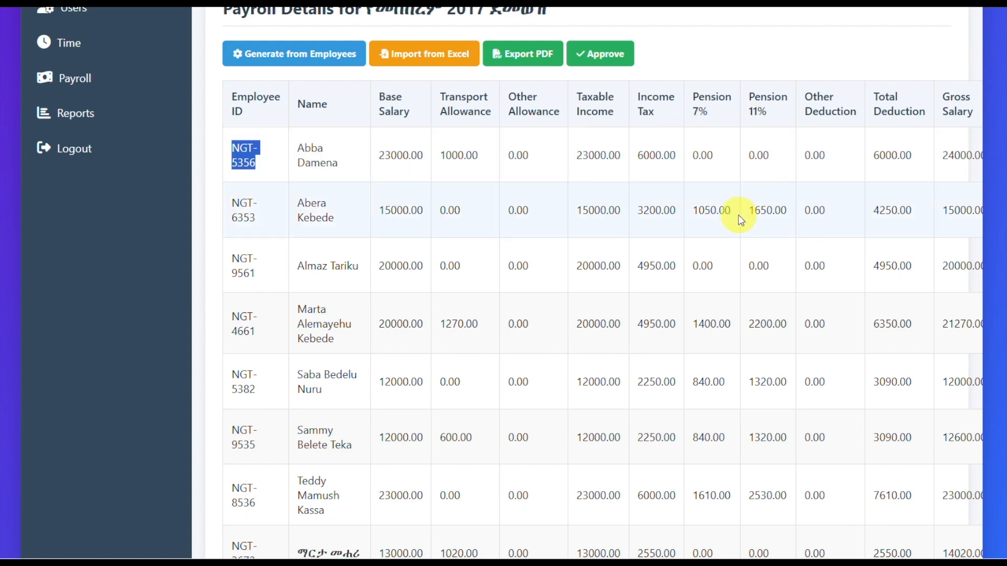
{"action": "scroll", "coordinate": [701, 286], "scroll_direction": "down", "scroll_amount": 3}
{"action": "scroll", "coordinate": [697, 258], "scroll_direction": "up", "scroll_amount": 5}
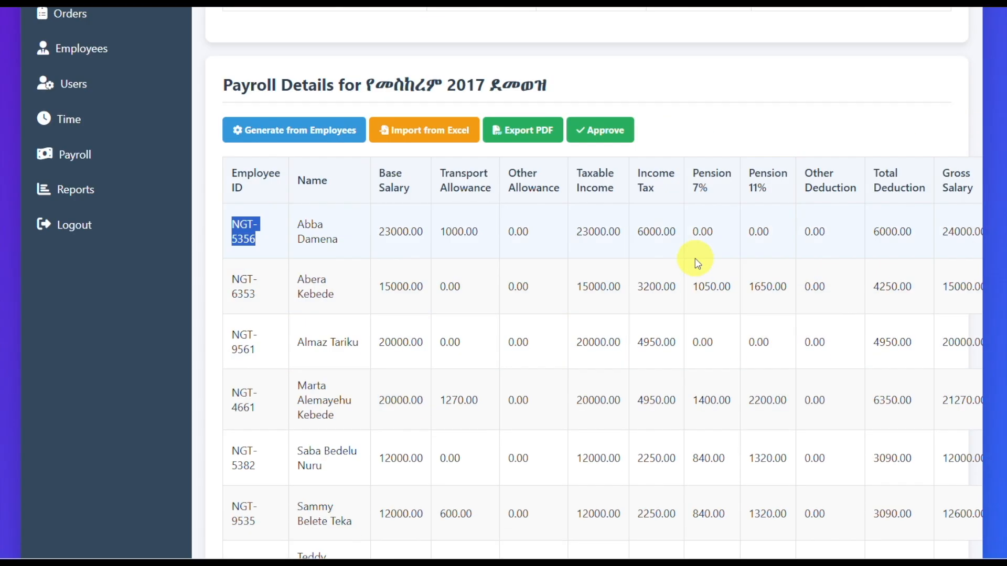
{"action": "scroll", "coordinate": [634, 259], "scroll_direction": "right", "scroll_amount": 3}
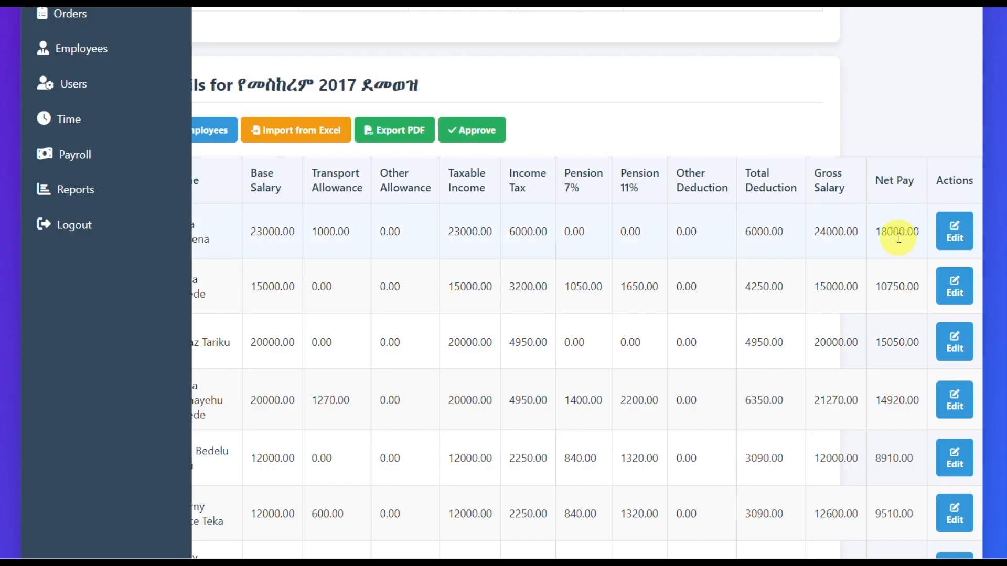
{"action": "left_click", "coordinate": [954, 236]}
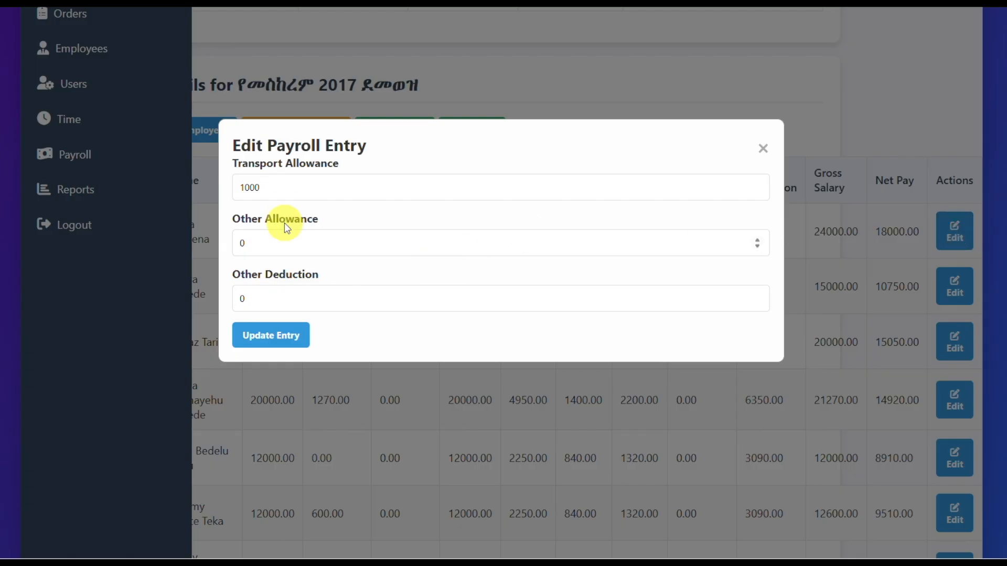
{"action": "left_click", "coordinate": [275, 188]}
{"action": "double_click", "coordinate": [240, 297]}
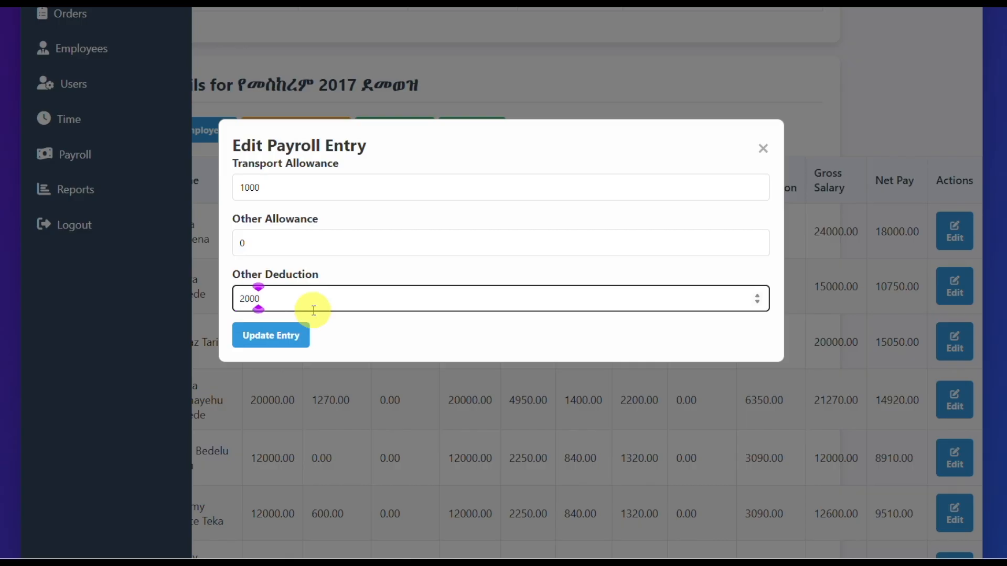
{"action": "left_click", "coordinate": [270, 336]}
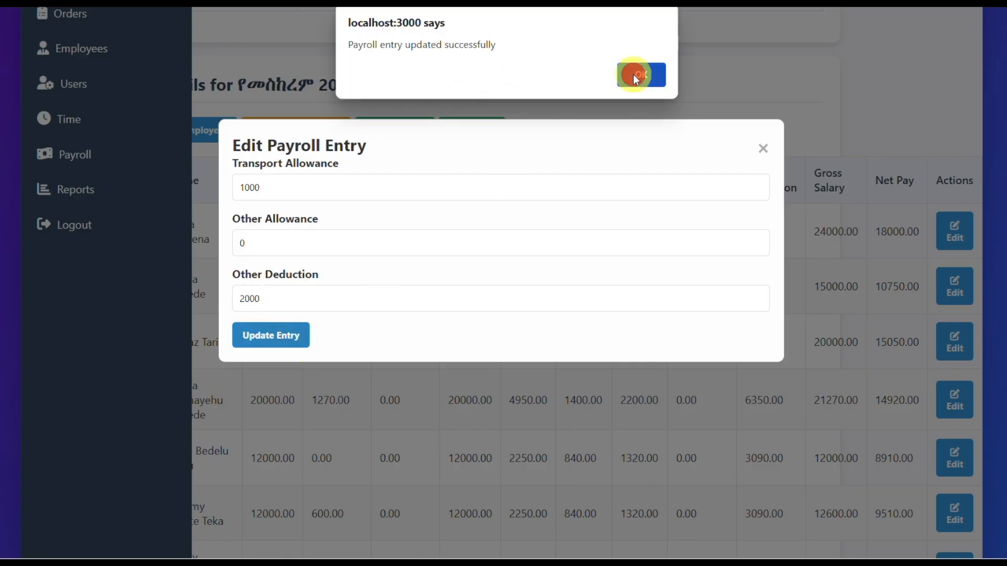
{"action": "left_click", "coordinate": [635, 76]}
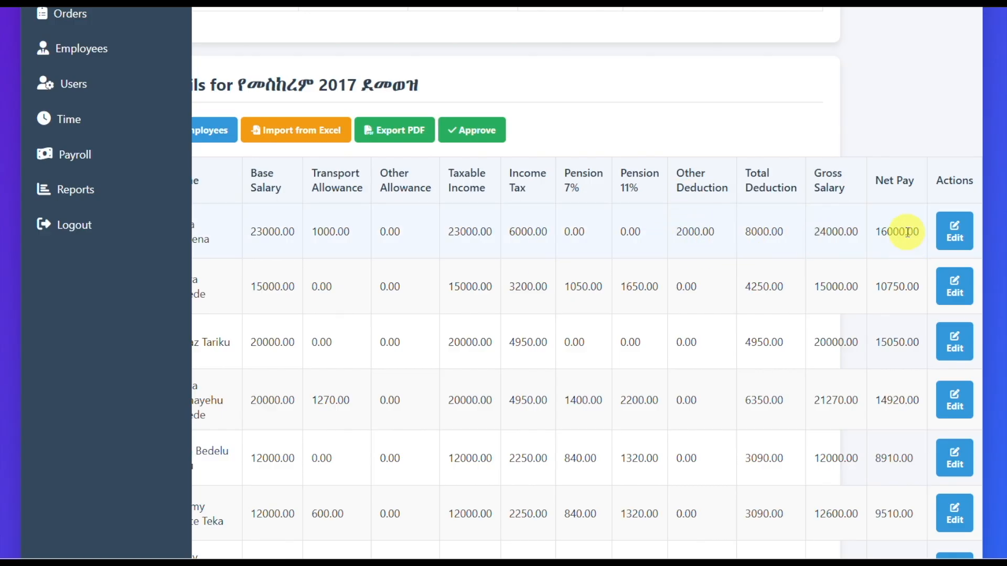
Step: Examine the payroll period list and the deductions, pensions and pay in the የመስከረም 2017 ደመወዝ details
{"action": "scroll", "coordinate": [562, 330], "scroll_direction": "down", "scroll_amount": 2}
{"action": "scroll", "coordinate": [567, 330], "scroll_direction": "up", "scroll_amount": 5}
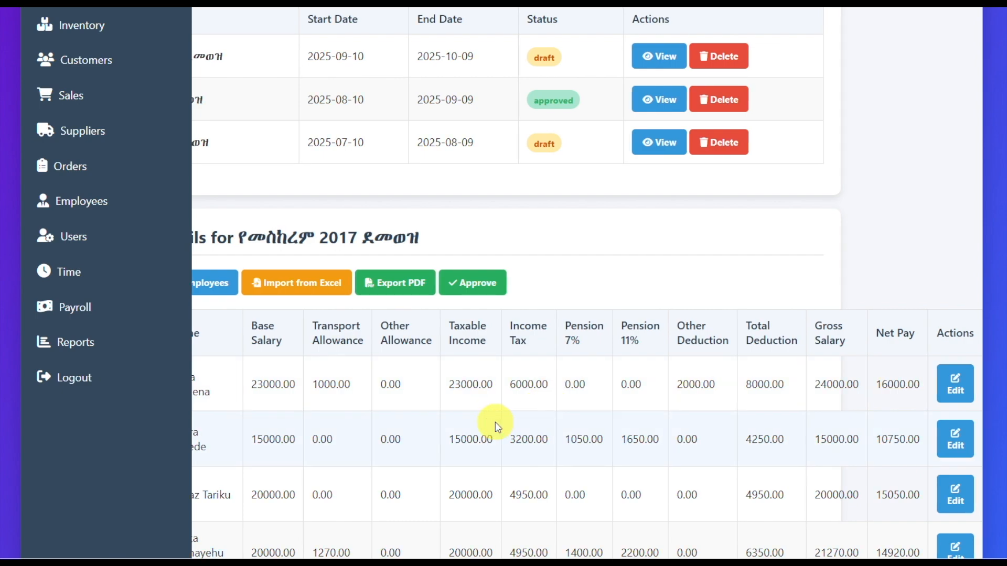
{"action": "scroll", "coordinate": [496, 426], "scroll_direction": "left", "scroll_amount": 2}
{"action": "scroll", "coordinate": [609, 423], "scroll_direction": "down", "scroll_amount": 1}
{"action": "scroll", "coordinate": [580, 383], "scroll_direction": "up", "scroll_amount": 4}
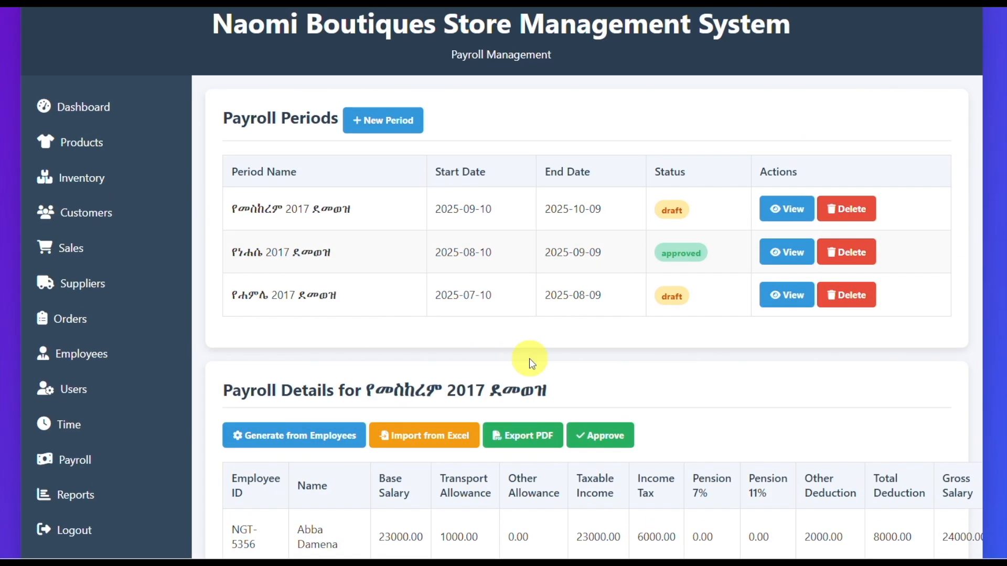
{"action": "scroll", "coordinate": [726, 392], "scroll_direction": "down", "scroll_amount": 2}
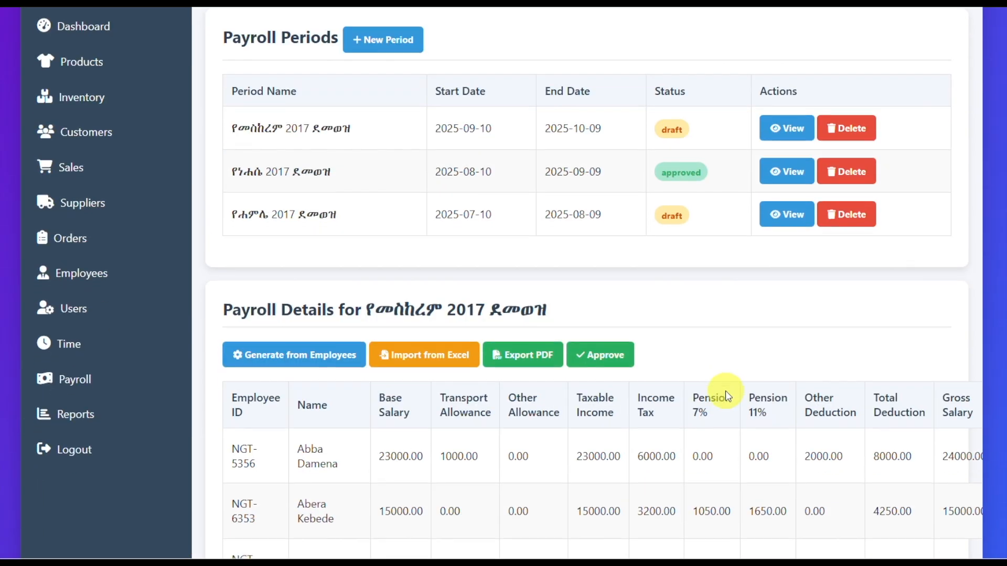
{"action": "scroll", "coordinate": [725, 391], "scroll_direction": "down", "scroll_amount": 4}
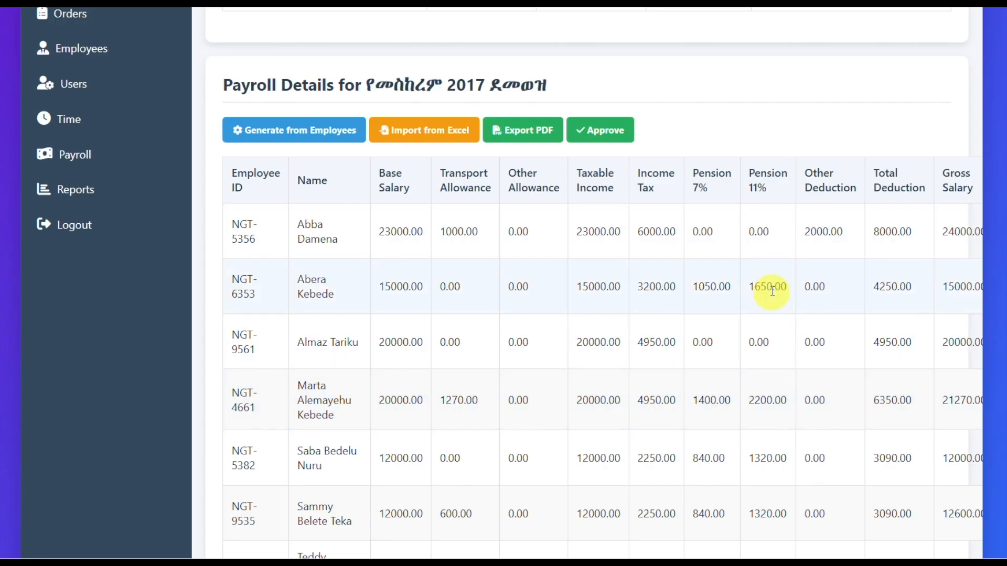
{"action": "scroll", "coordinate": [703, 479], "scroll_direction": "up", "scroll_amount": 3}
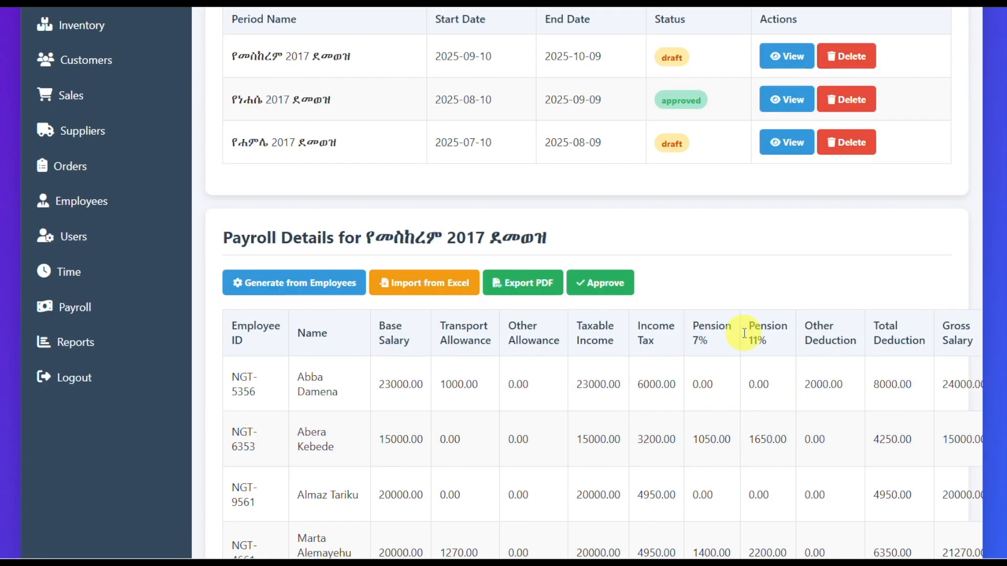
Step: Open the reports page and examine its date range options, overview figures, Revenue & Profit Trends chart and Sales by Category chart
{"action": "left_click", "coordinate": [73, 344]}
{"action": "scroll", "coordinate": [720, 275], "scroll_direction": "down", "scroll_amount": 3}
{"action": "scroll", "coordinate": [776, 278], "scroll_direction": "up", "scroll_amount": 3}
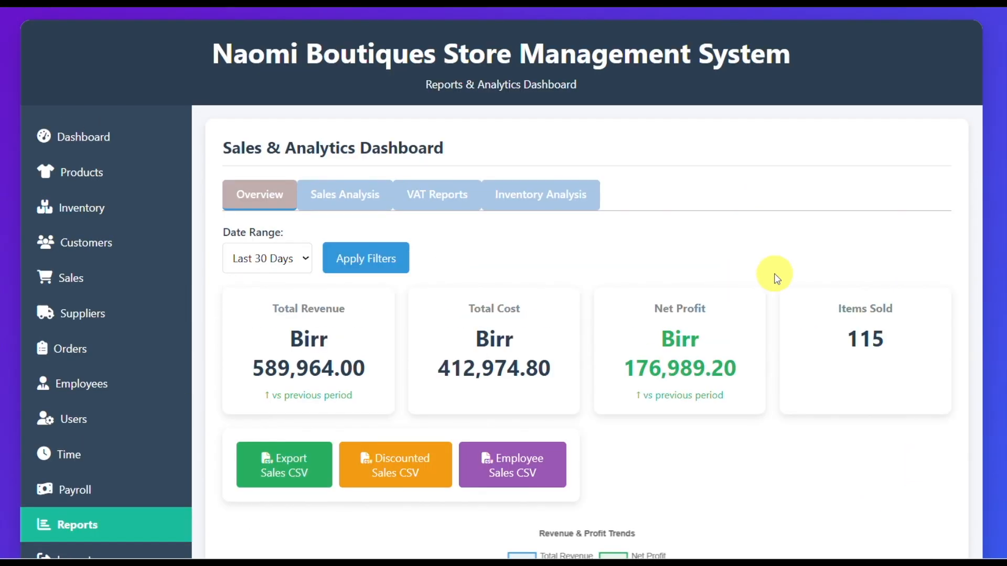
{"action": "left_click", "coordinate": [303, 262]}
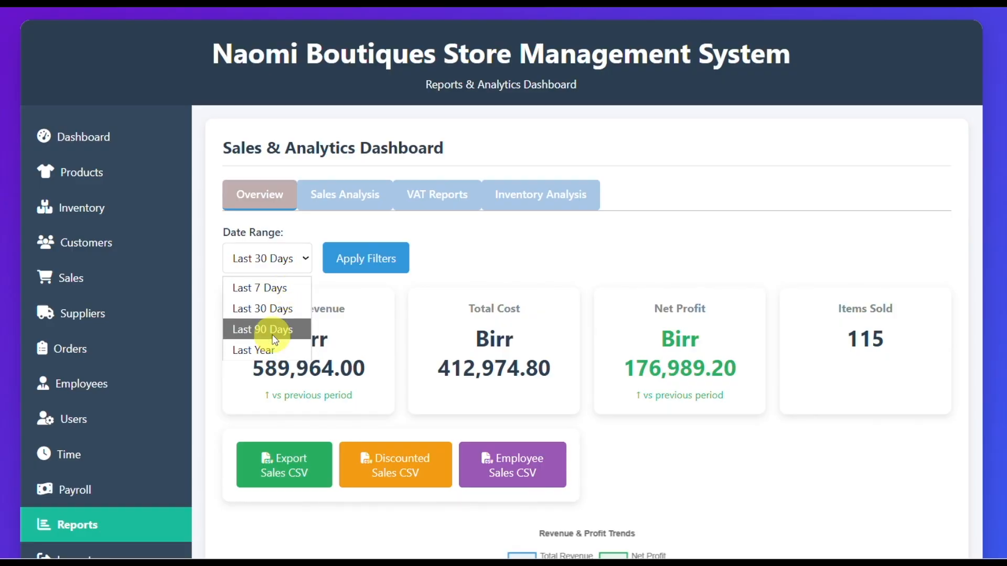
{"action": "left_click", "coordinate": [562, 276]}
{"action": "scroll", "coordinate": [470, 277], "scroll_direction": "down", "scroll_amount": 3}
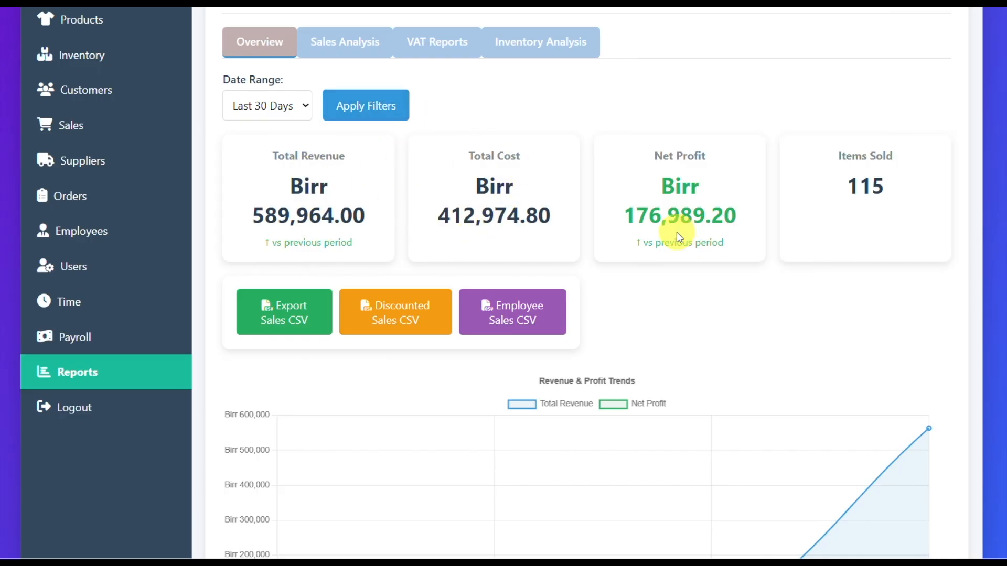
{"action": "scroll", "coordinate": [719, 164], "scroll_direction": "down", "scroll_amount": 2}
{"action": "scroll", "coordinate": [492, 328], "scroll_direction": "down", "scroll_amount": 3}
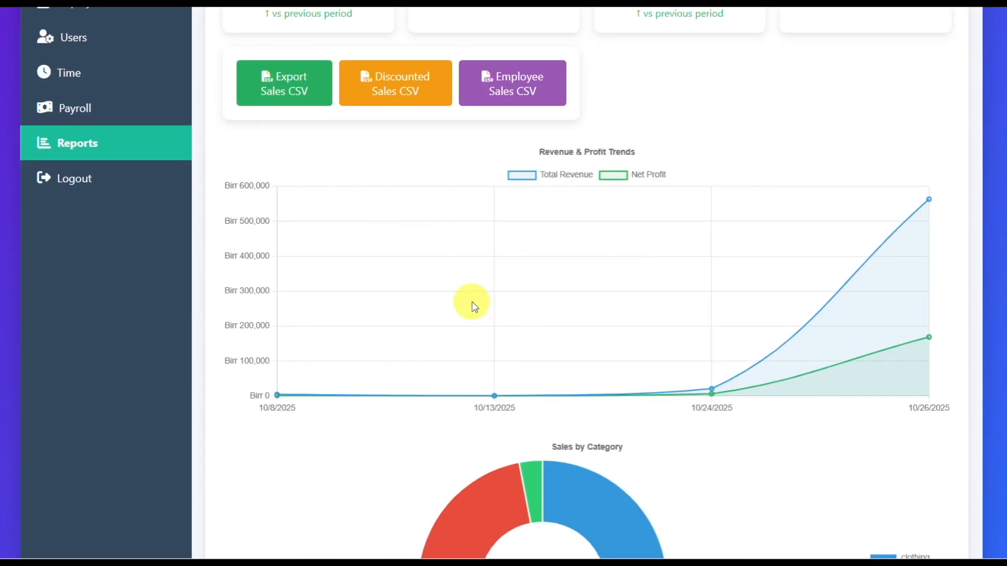
{"action": "scroll", "coordinate": [470, 288], "scroll_direction": "down", "scroll_amount": 4}
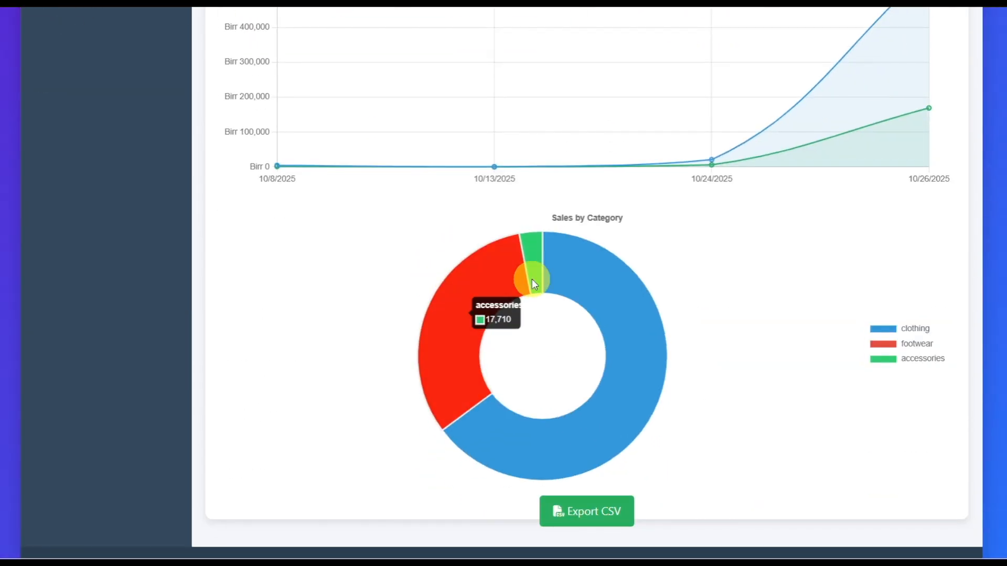
{"action": "scroll", "coordinate": [656, 440], "scroll_direction": "down", "scroll_amount": 1}
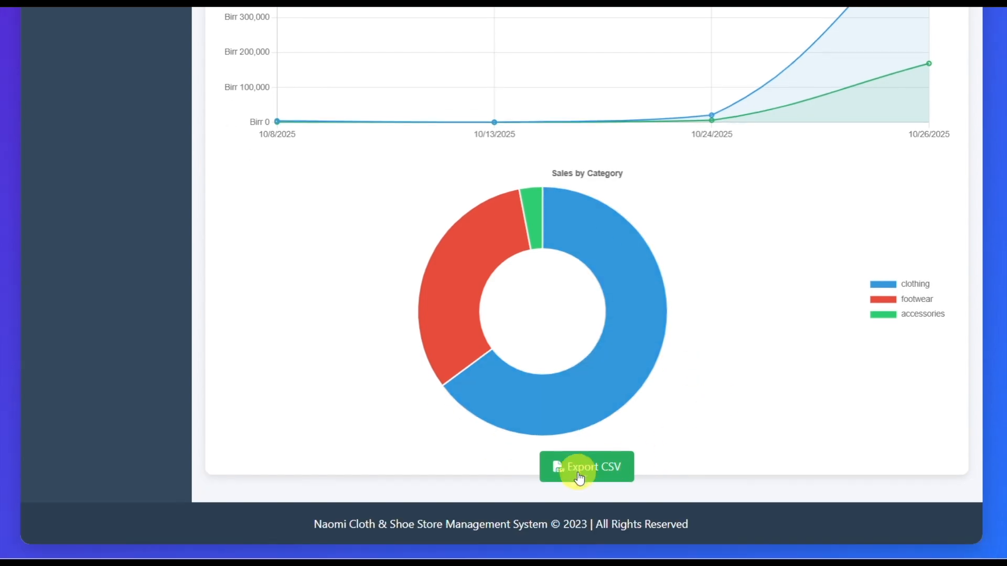
Step: Export the sales by category as a CSV file, and view it in Excel before closing it
{"action": "left_click", "coordinate": [603, 468]}
{"action": "left_click", "coordinate": [765, 65]}
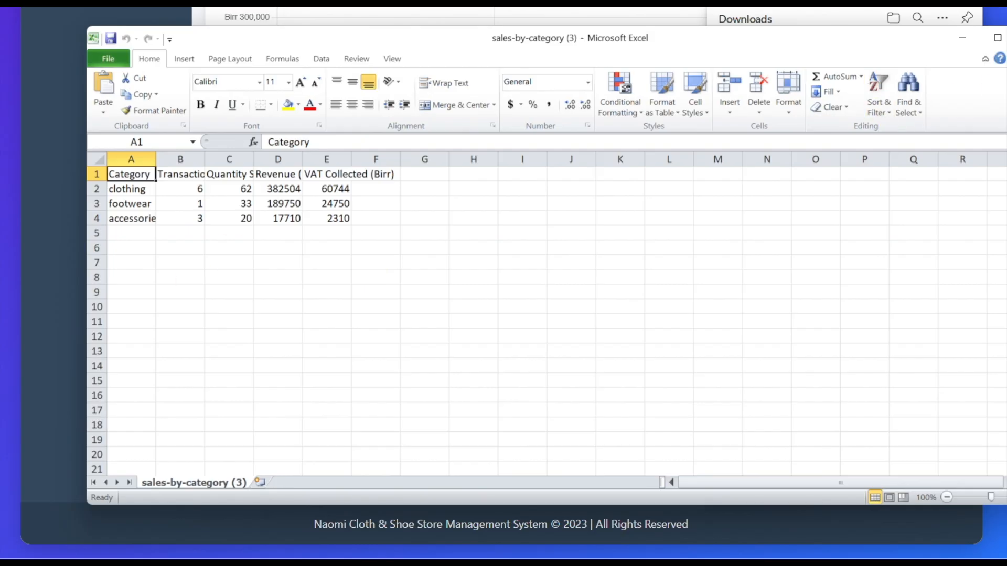
{"action": "left_click", "coordinate": [1006, 38]}
Step: Export the Employee Sales CSV from the reports overview and open the downloaded file in Excel
{"action": "scroll", "coordinate": [546, 264], "scroll_direction": "up", "scroll_amount": 4}
{"action": "left_click", "coordinate": [546, 264]}
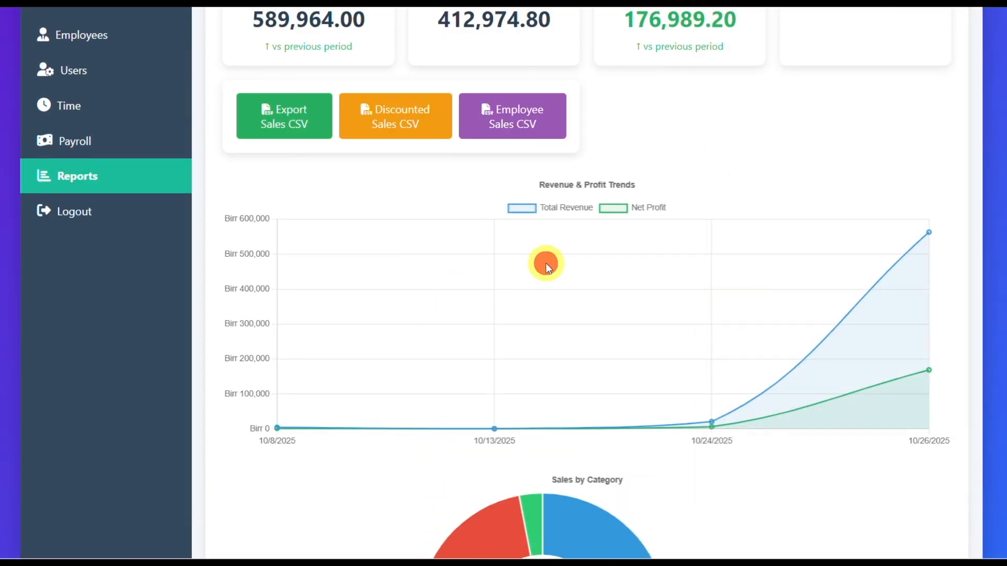
{"action": "scroll", "coordinate": [546, 267], "scroll_direction": "up", "scroll_amount": 3}
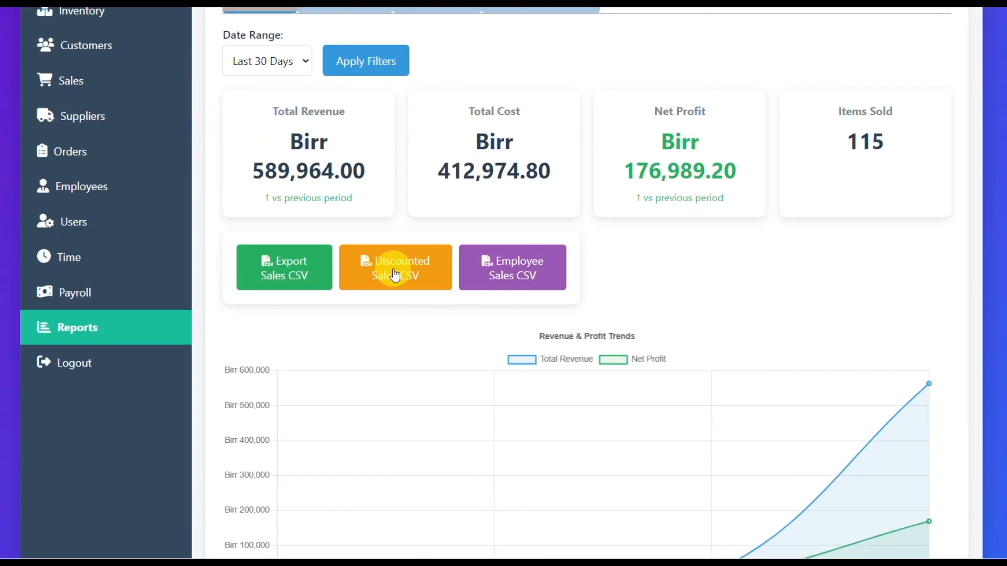
{"action": "left_click", "coordinate": [522, 272]}
{"action": "left_click", "coordinate": [776, 57]}
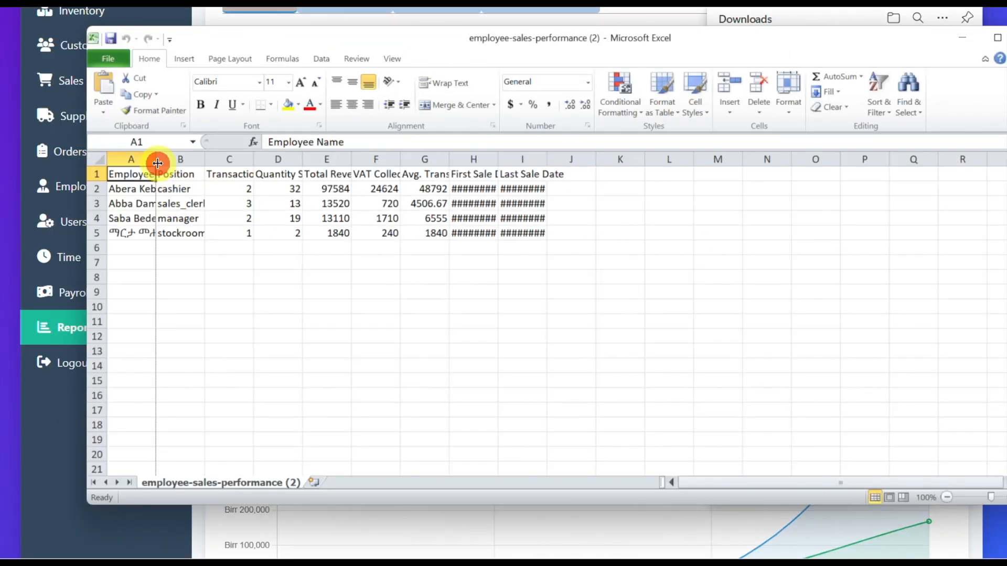
Step: Widen the Employee Name, First Sale Date and Last Sale Date columns to fit their contents
{"action": "left_click_drag", "start_coordinate": [157, 163], "coordinate": [185, 160]}
{"action": "left_click_drag", "start_coordinate": [526, 159], "coordinate": [623, 160]}
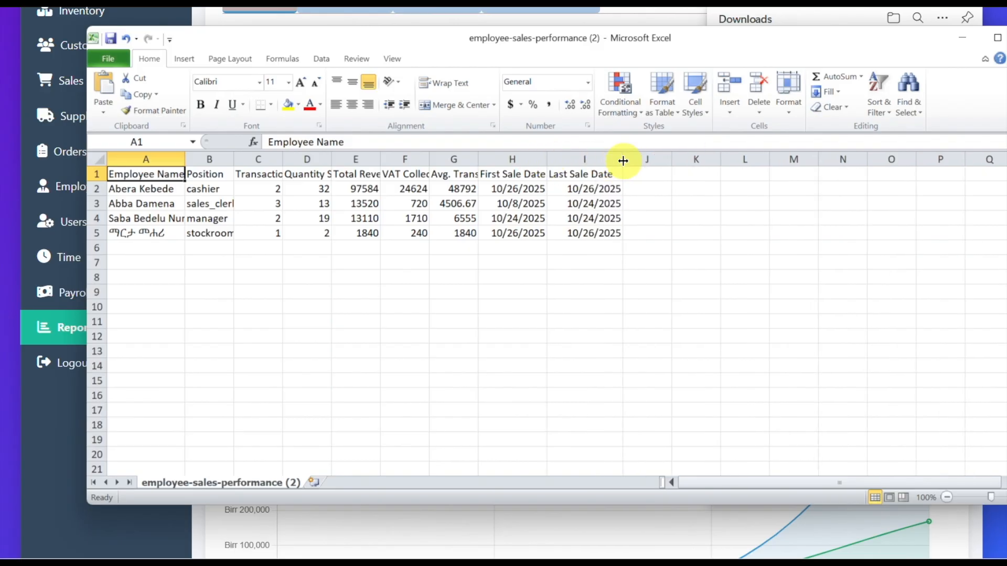
Step: Widen the Avg. Transaction column in the employee sales file, then close the file and the downloads list
{"action": "left_click_drag", "start_coordinate": [478, 161], "coordinate": [506, 220]}
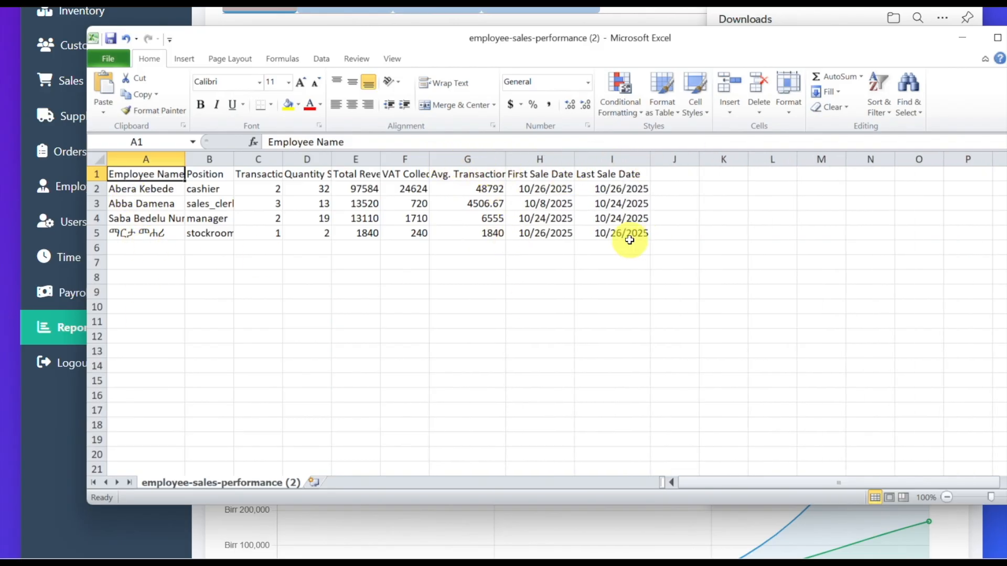
{"action": "key", "text": "alt+F4"}
{"action": "left_click", "coordinate": [507, 281]}
Step: Open the Sales Analysis report and examine the daily Sales & Profit Trends chart
{"action": "scroll", "coordinate": [525, 294], "scroll_direction": "up", "scroll_amount": 3}
{"action": "left_click", "coordinate": [338, 196]}
{"action": "scroll", "coordinate": [442, 318], "scroll_direction": "down", "scroll_amount": 3}
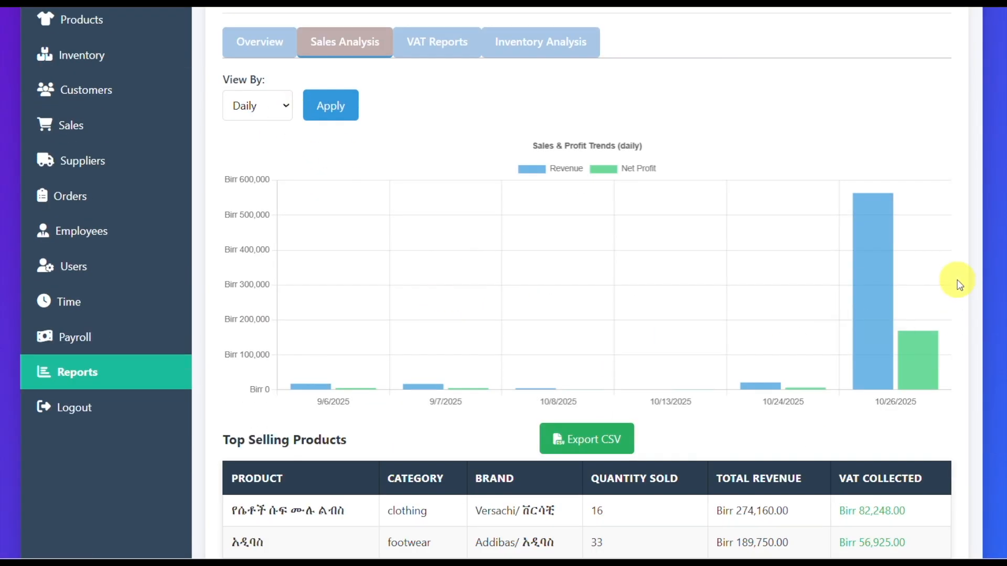
{"action": "mouse_move", "coordinate": [919, 370]}
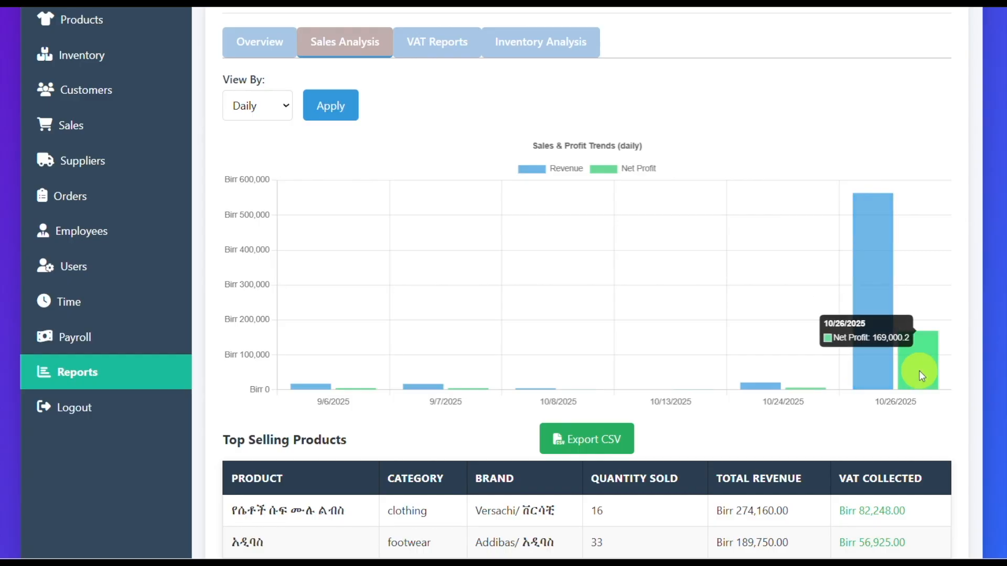
{"action": "mouse_move", "coordinate": [420, 391]}
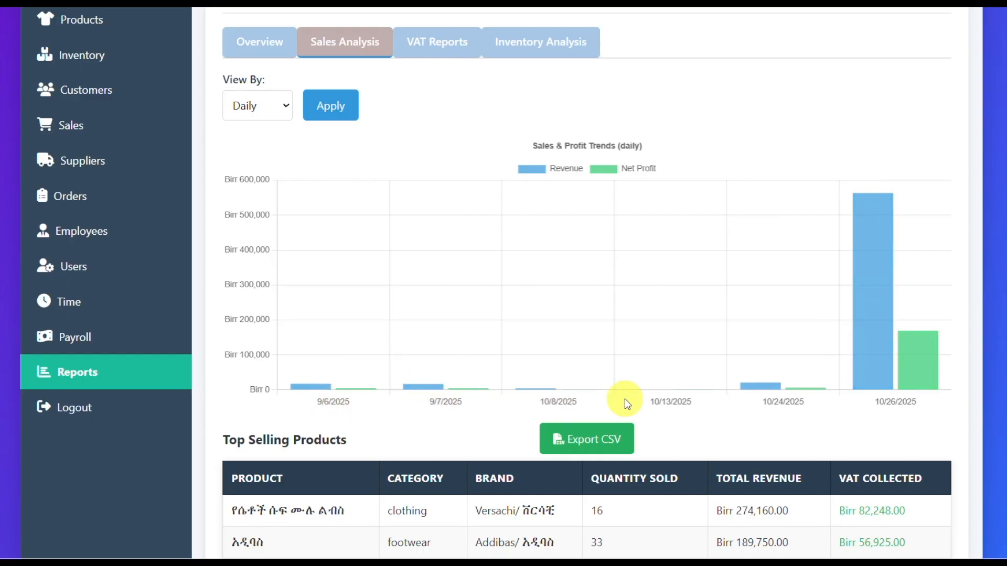
Step: View the Sales & Profit Trends chart by week and then by month
{"action": "left_click", "coordinate": [284, 105]}
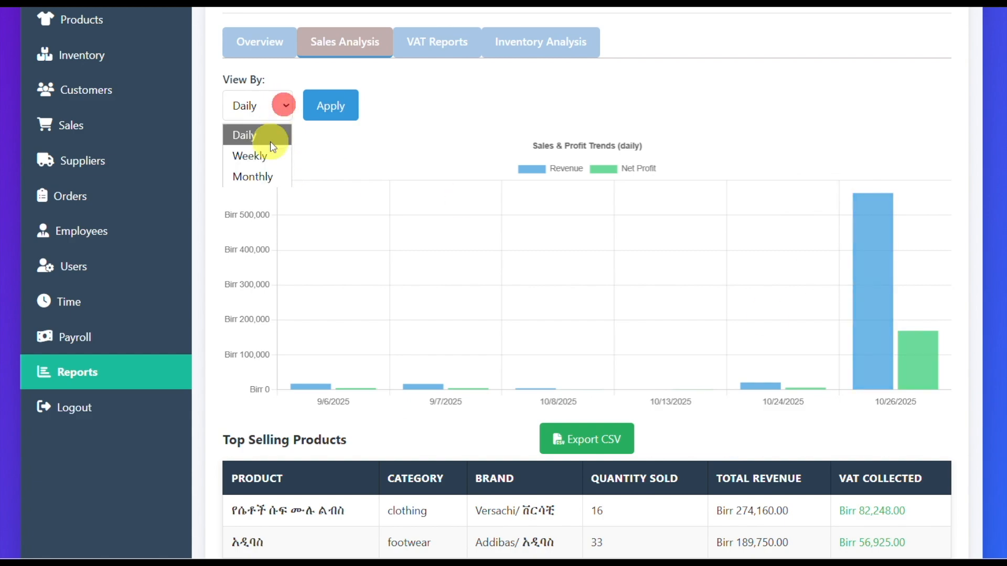
{"action": "left_click", "coordinate": [330, 107]}
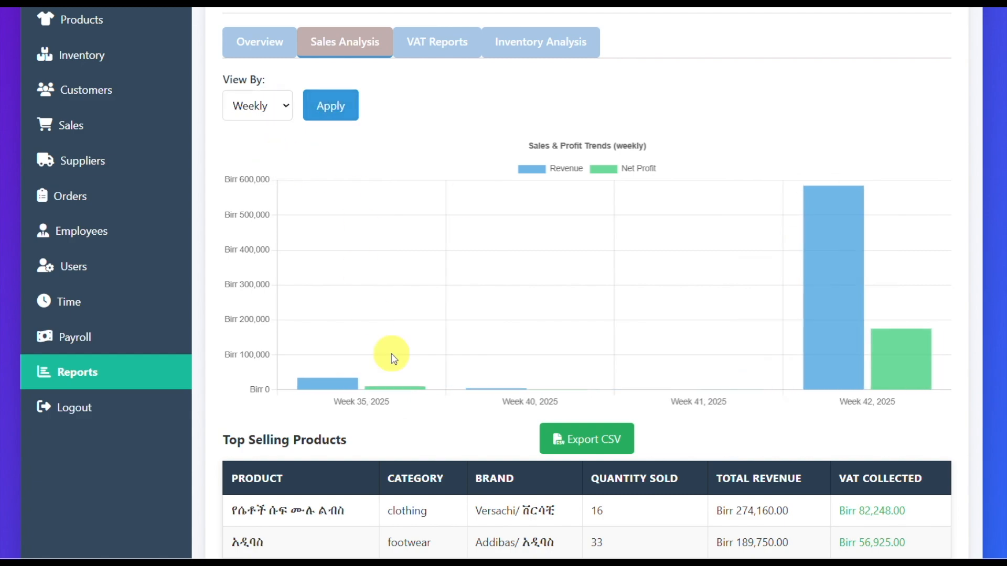
{"action": "left_click", "coordinate": [285, 107]}
{"action": "left_click", "coordinate": [259, 177]}
{"action": "left_click", "coordinate": [331, 104]}
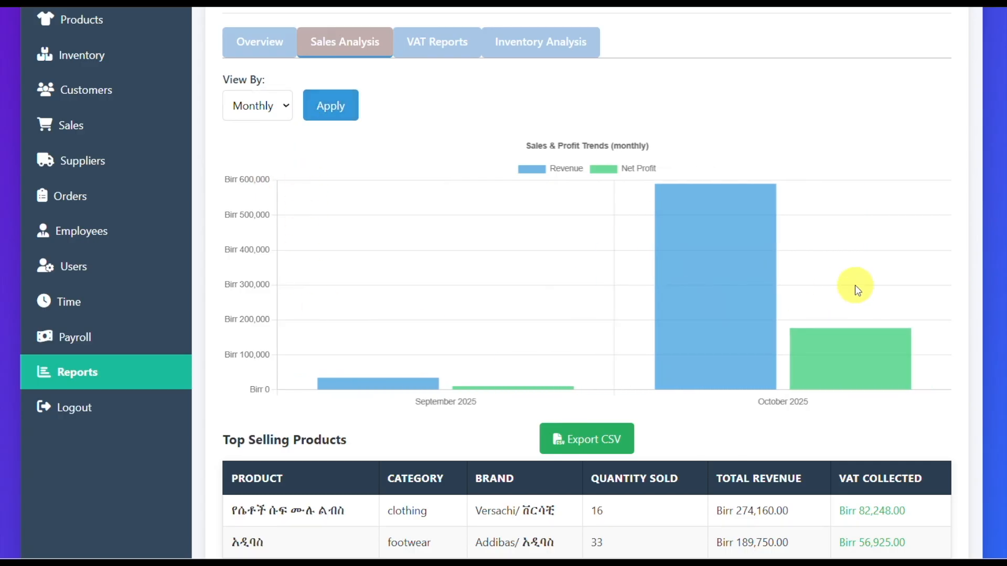
Step: Open the VAT Reports, export the VAT summary as a CSV file and open it in Excel
{"action": "left_click", "coordinate": [429, 43]}
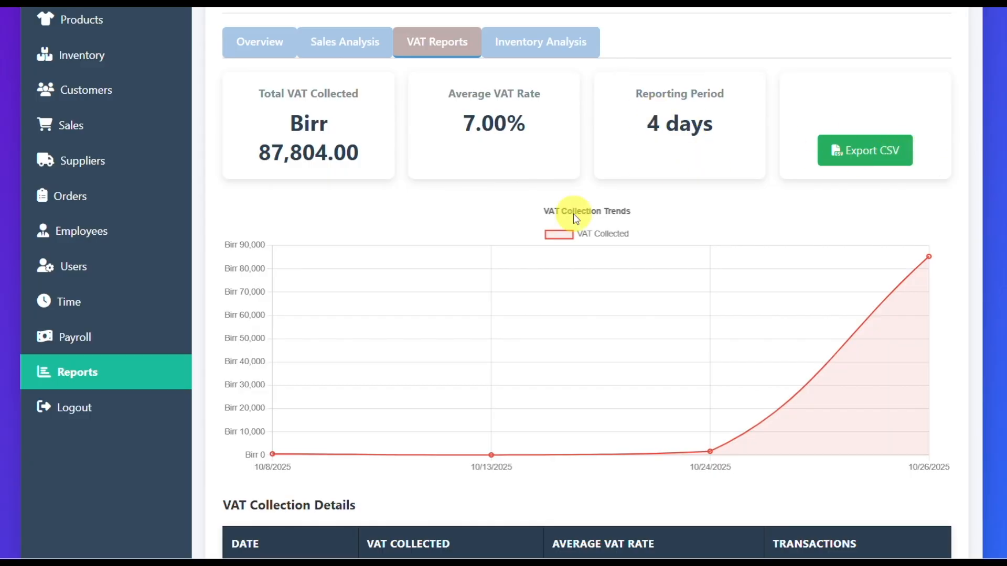
{"action": "left_click", "coordinate": [855, 155]}
{"action": "left_click", "coordinate": [764, 55]}
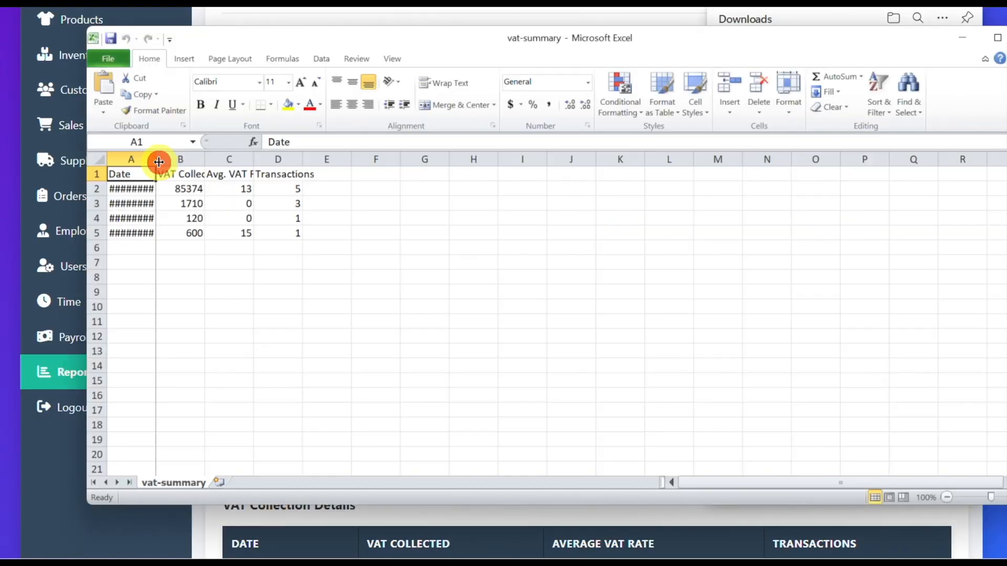
Step: Widen the Date and VAT Collected columns in the VAT summary, then close the file and the downloads list
{"action": "left_click_drag", "start_coordinate": [157, 162], "coordinate": [180, 161]}
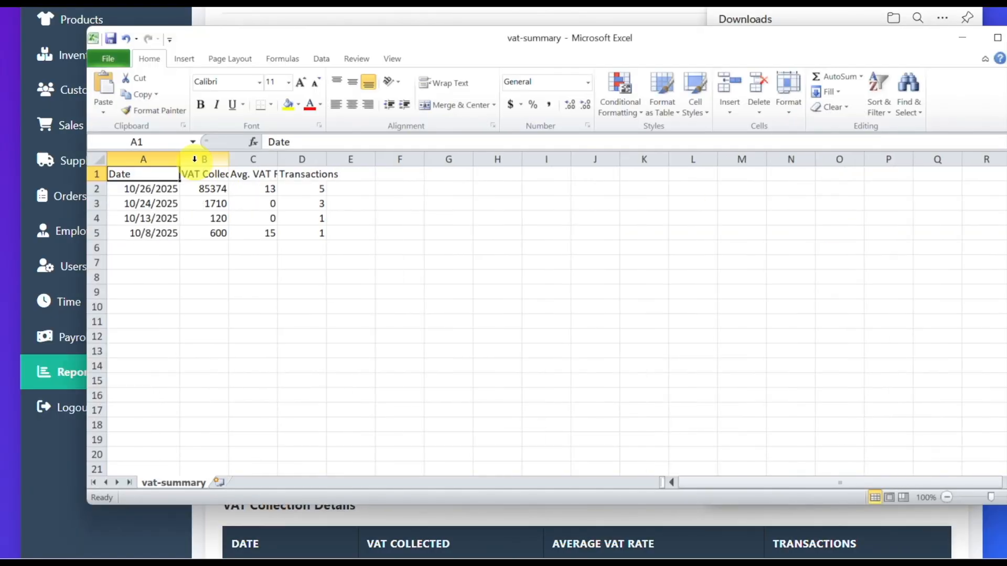
{"action": "double_click", "coordinate": [229, 159]}
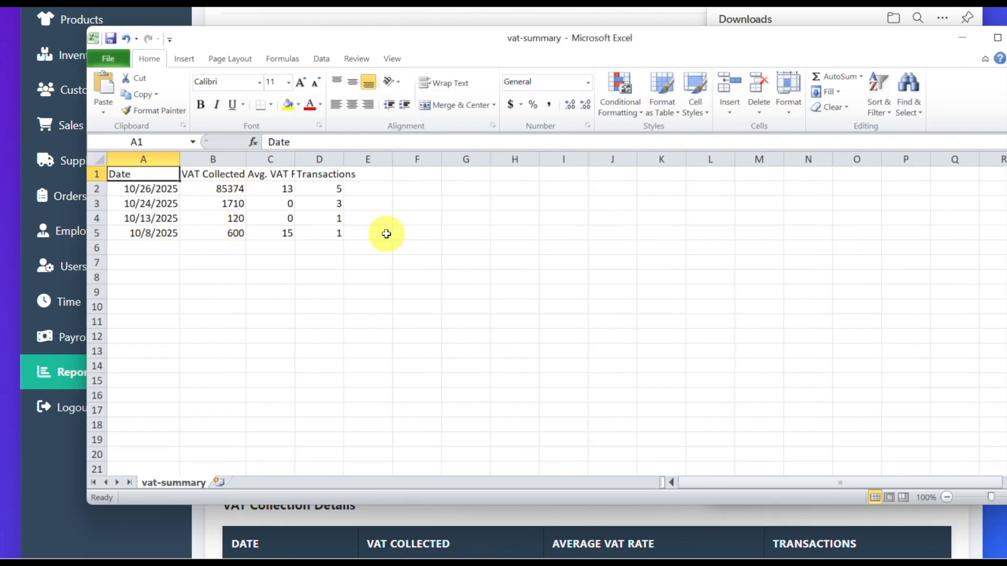
{"action": "left_click", "coordinate": [328, 175]}
{"action": "key", "text": "alt+F4"}
{"action": "left_click", "coordinate": [513, 281]}
{"action": "scroll", "coordinate": [529, 231], "scroll_direction": "up", "scroll_amount": 2}
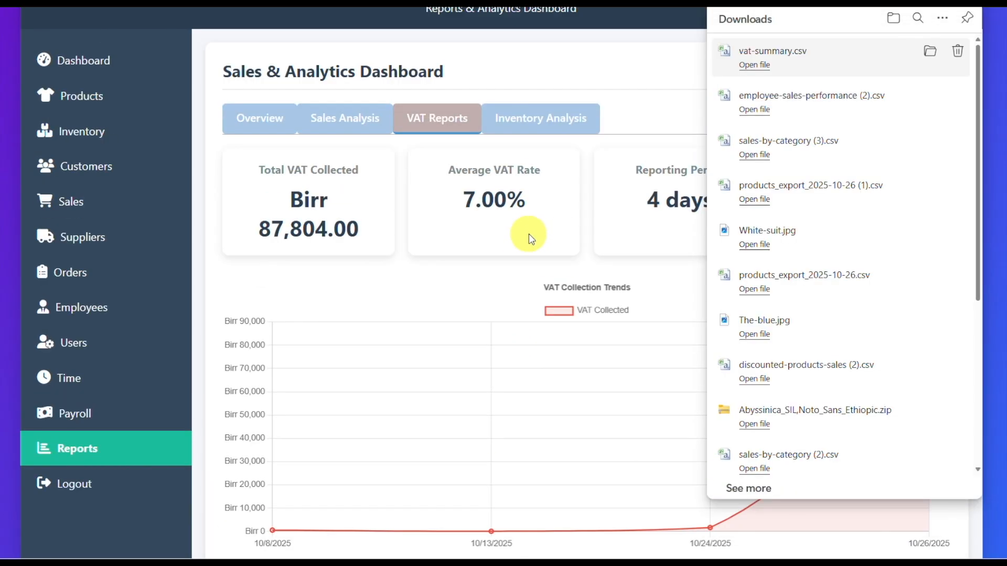
{"action": "left_click", "coordinate": [505, 285]}
Step: Review the VAT Collection Details table below the VAT Collection Trends chart
{"action": "scroll", "coordinate": [589, 337], "scroll_direction": "down", "scroll_amount": 5}
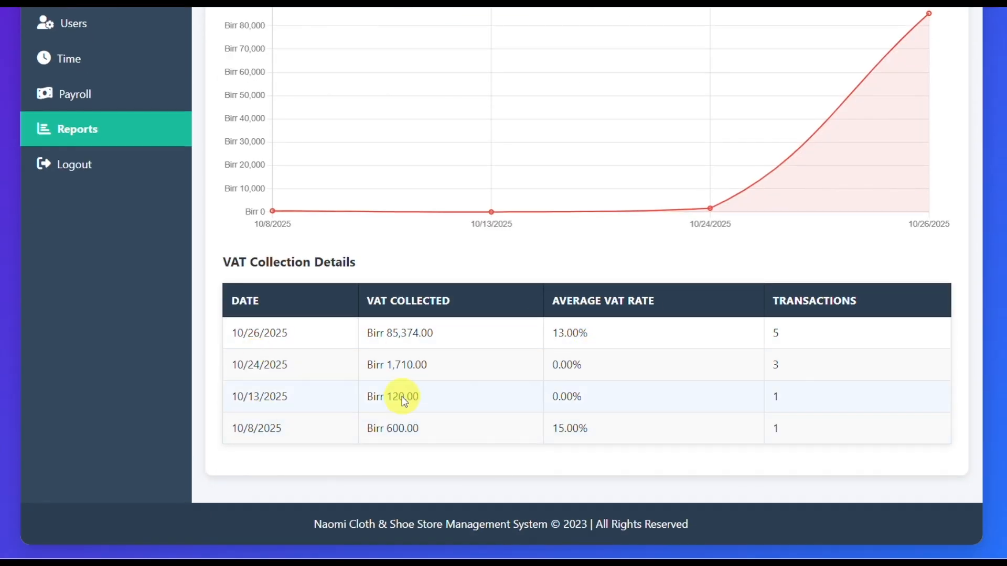
{"action": "scroll", "coordinate": [521, 350], "scroll_direction": "up", "scroll_amount": 4}
{"action": "scroll", "coordinate": [629, 262], "scroll_direction": "down", "scroll_amount": 4}
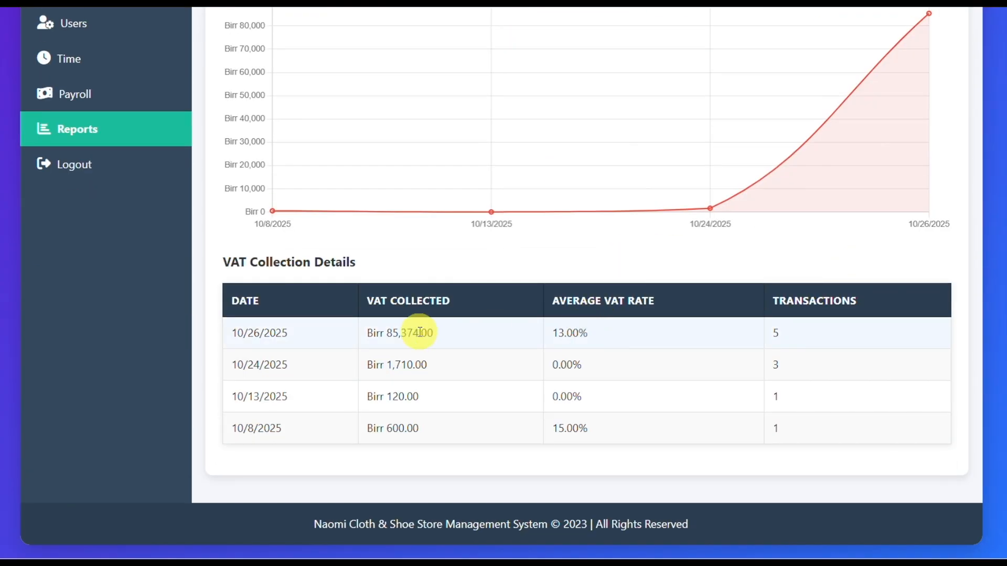
{"action": "scroll", "coordinate": [415, 332], "scroll_direction": "up", "scroll_amount": 6}
Step: Open the Inventory Analysis report and examine its stock, value and profit figures and the status chart
{"action": "left_click", "coordinate": [533, 180]}
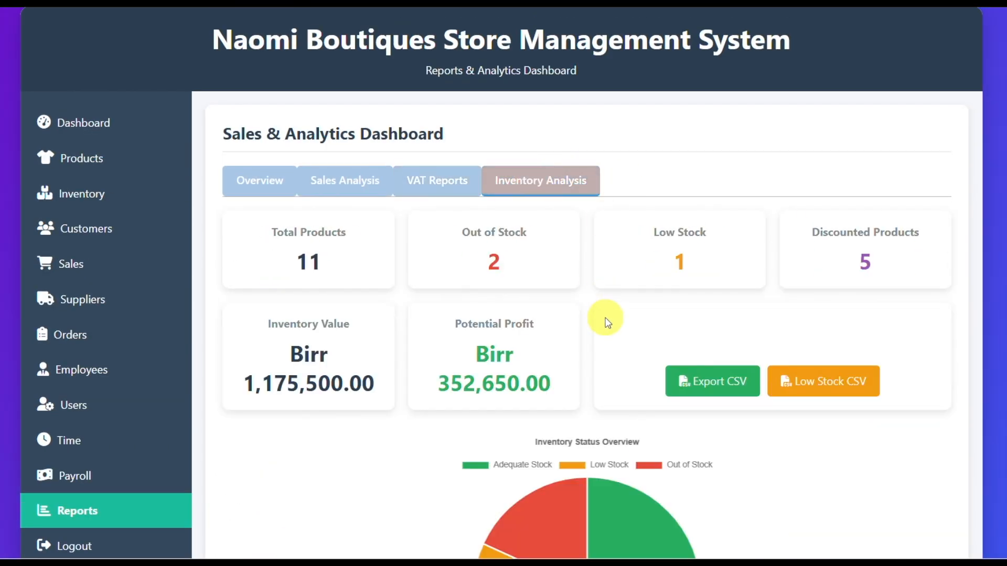
{"action": "scroll", "coordinate": [603, 317], "scroll_direction": "down", "scroll_amount": 2}
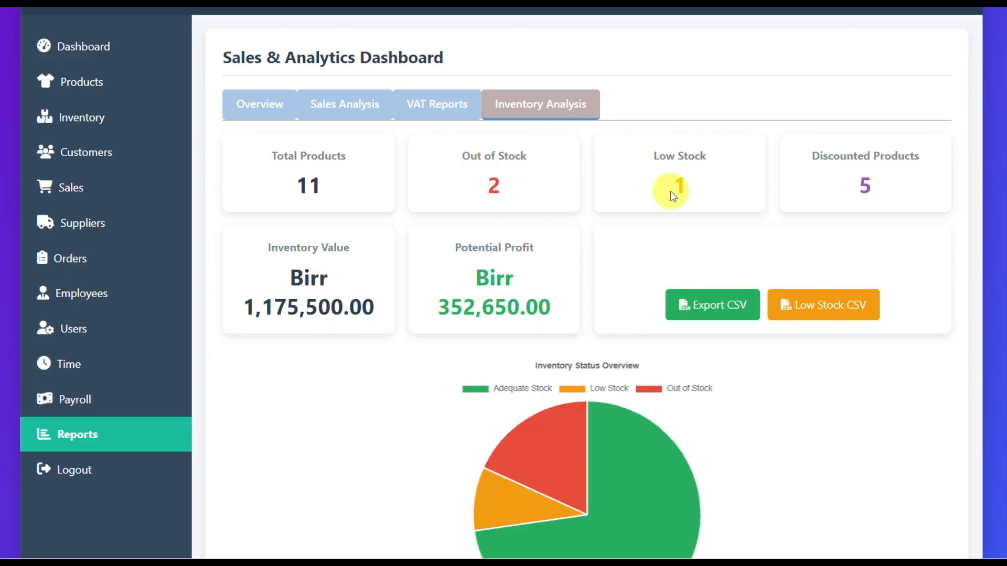
{"action": "scroll", "coordinate": [369, 231], "scroll_direction": "down", "scroll_amount": 2}
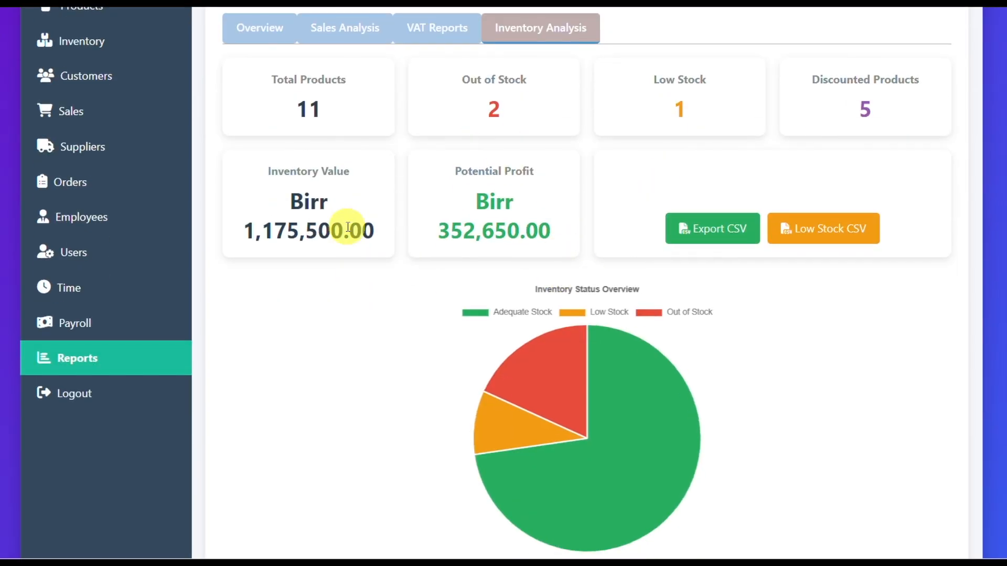
{"action": "scroll", "coordinate": [364, 231], "scroll_direction": "up", "scroll_amount": 2}
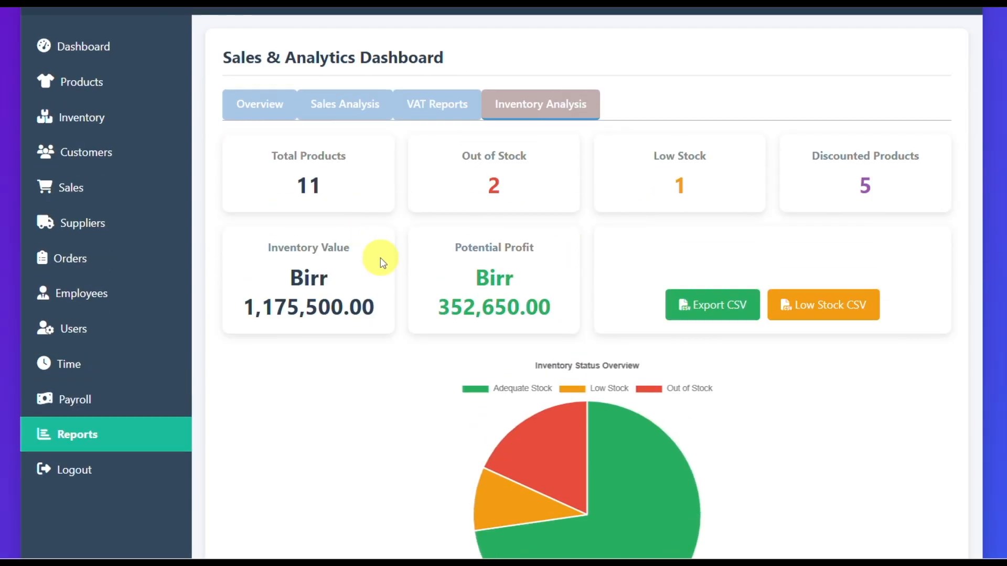
Step: Edit the Men Wedding Suit product to remove its discounted status, and save it
{"action": "left_click", "coordinate": [79, 119]}
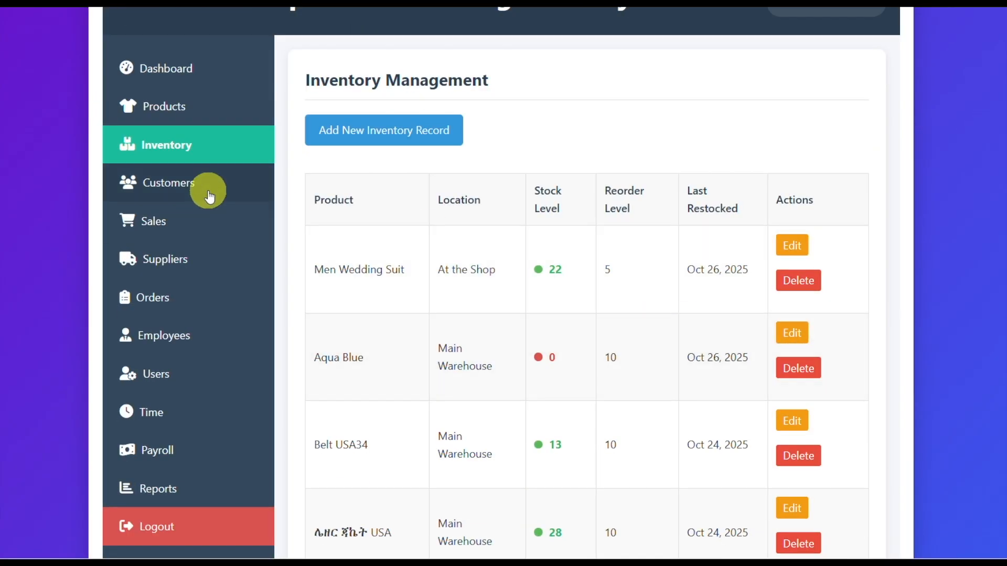
{"action": "left_click", "coordinate": [166, 106]}
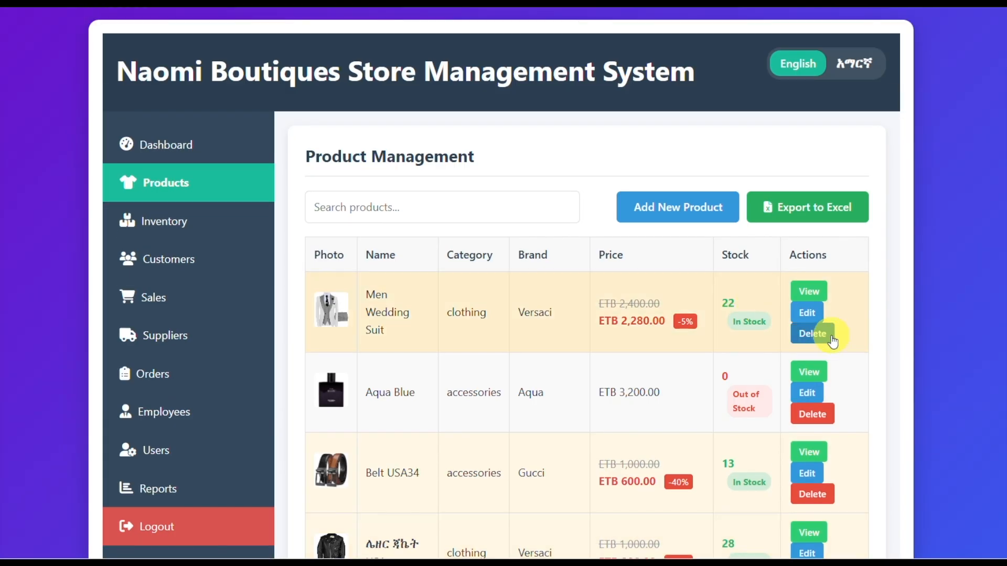
{"action": "left_click", "coordinate": [807, 312]}
{"action": "scroll", "coordinate": [500, 408], "scroll_direction": "down", "scroll_amount": 5}
{"action": "scroll", "coordinate": [499, 408], "scroll_direction": "down", "scroll_amount": 3}
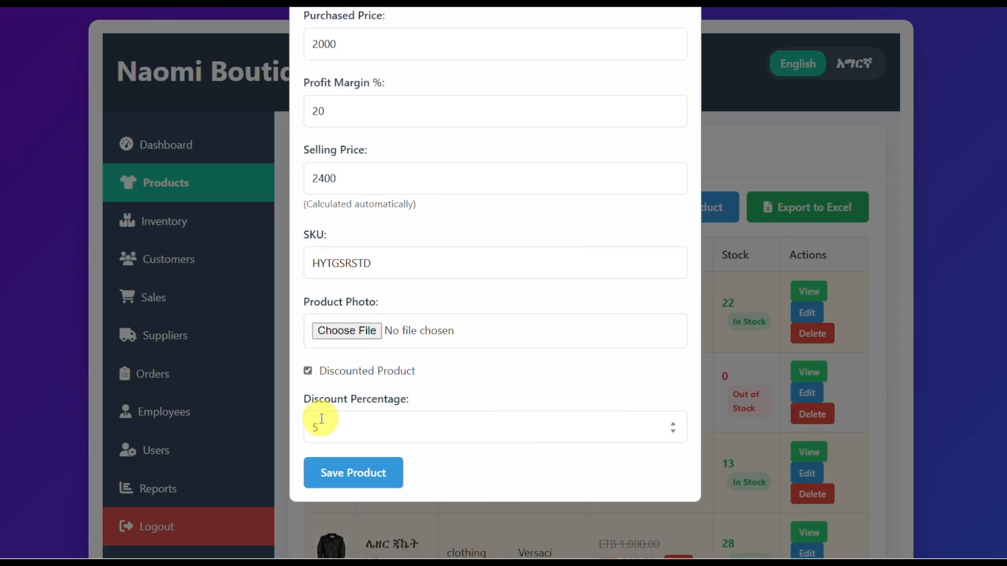
{"action": "left_click", "coordinate": [308, 370]}
{"action": "left_click", "coordinate": [354, 473]}
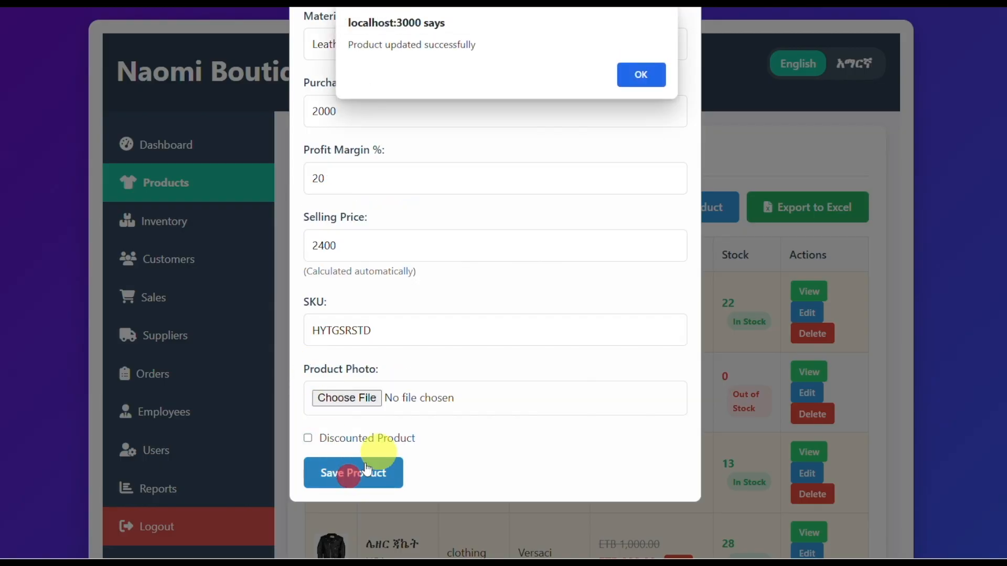
{"action": "left_click", "coordinate": [640, 74]}
Step: Reopen the Inventory Analysis report and check the Discounted Products figure and the Inventory Status Overview chart segments
{"action": "scroll", "coordinate": [232, 407], "scroll_direction": "down", "scroll_amount": 3}
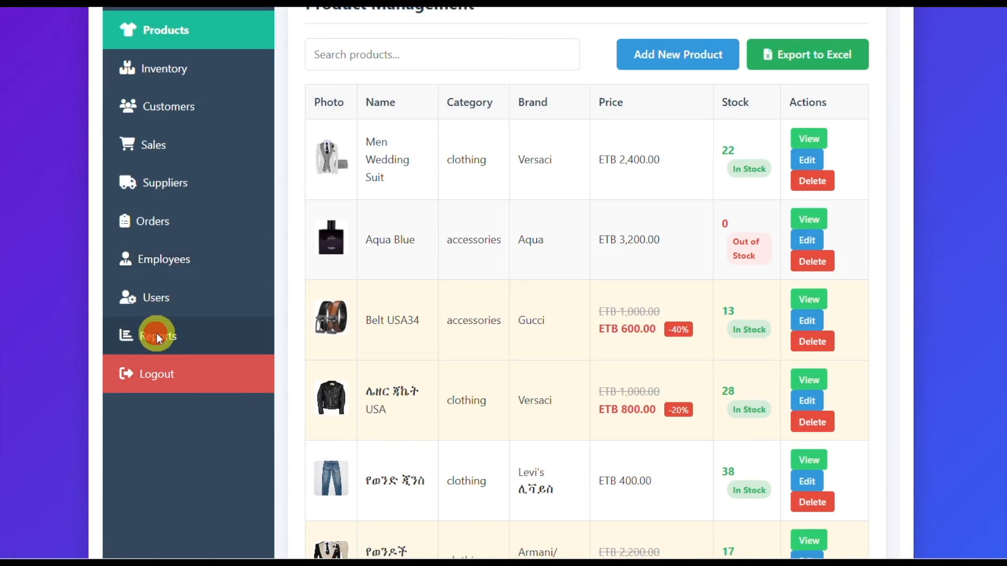
{"action": "left_click", "coordinate": [156, 333]}
{"action": "left_click", "coordinate": [522, 192]}
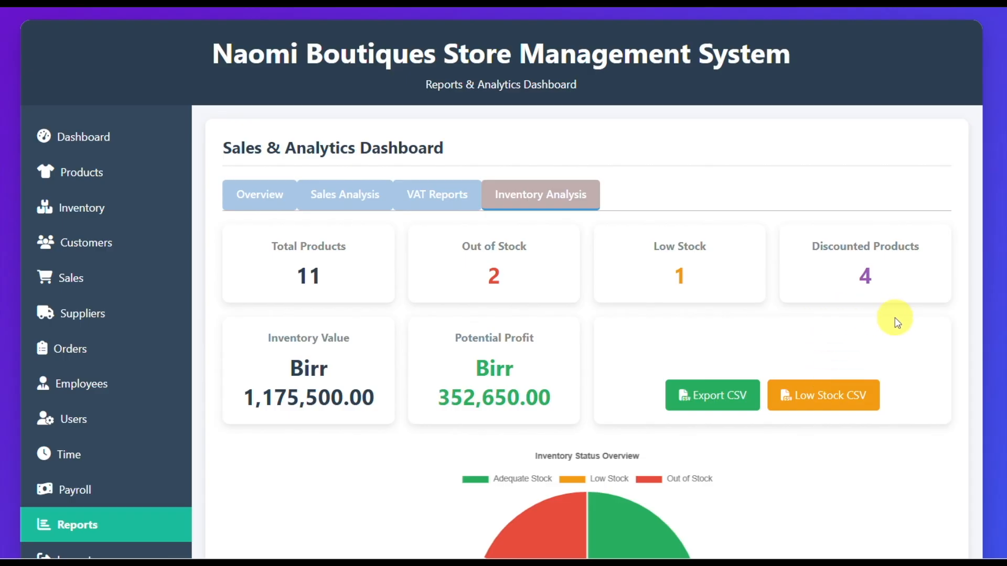
{"action": "scroll", "coordinate": [881, 325], "scroll_direction": "down", "scroll_amount": 3}
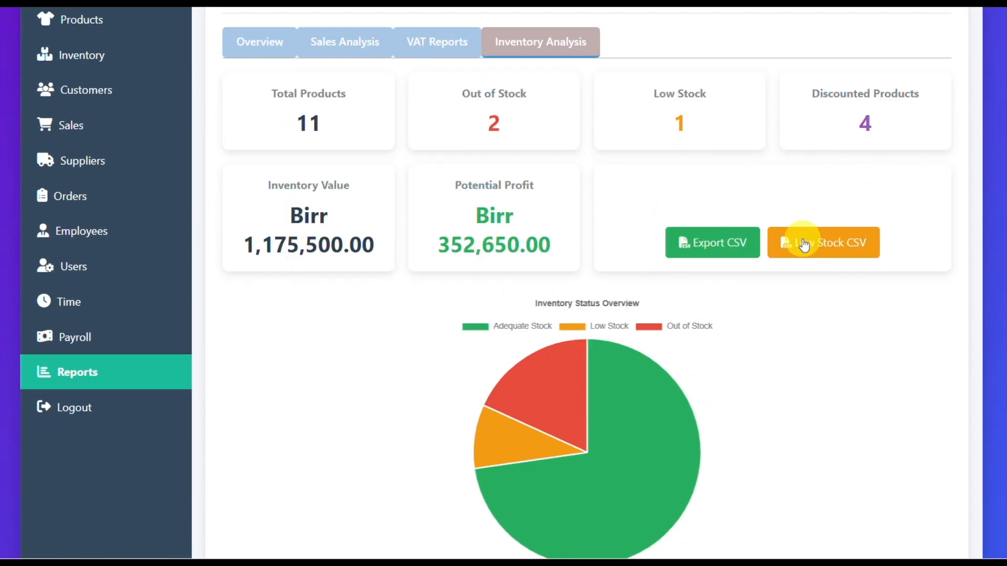
{"action": "mouse_move", "coordinate": [555, 398]}
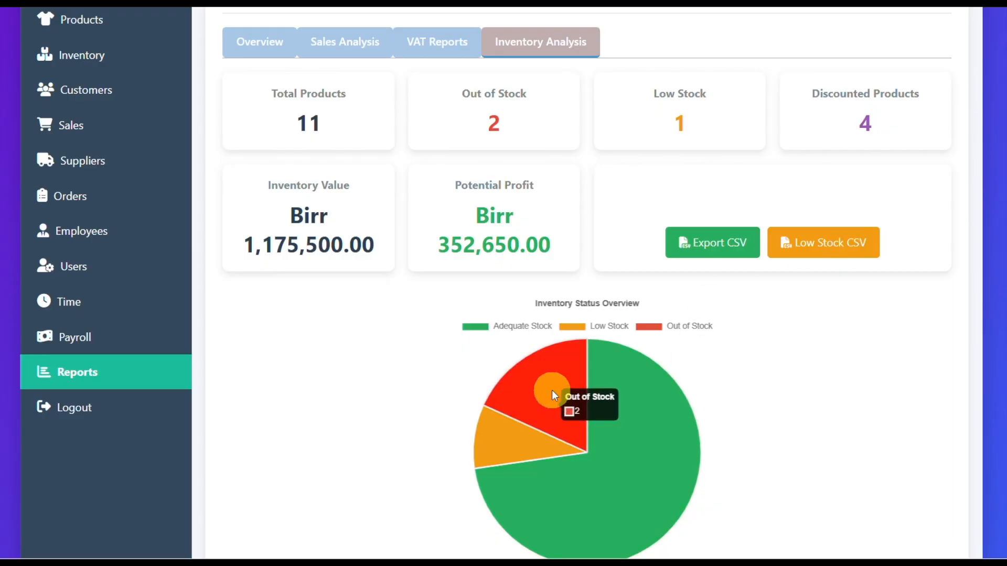
{"action": "mouse_move", "coordinate": [506, 490]}
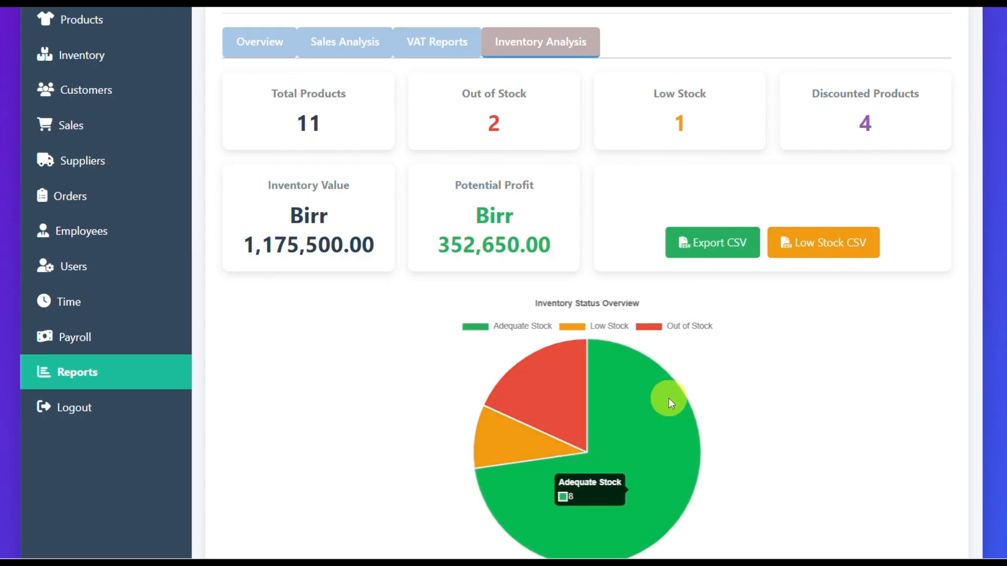
Step: Review the inventory summary cards and the page down to the Low Stock Alerts section
{"action": "scroll", "coordinate": [587, 241], "scroll_direction": "up", "scroll_amount": 2}
{"action": "scroll", "coordinate": [584, 262], "scroll_direction": "up", "scroll_amount": 1}
{"action": "scroll", "coordinate": [545, 284], "scroll_direction": "down", "scroll_amount": 3}
{"action": "scroll", "coordinate": [546, 260], "scroll_direction": "up", "scroll_amount": 3}
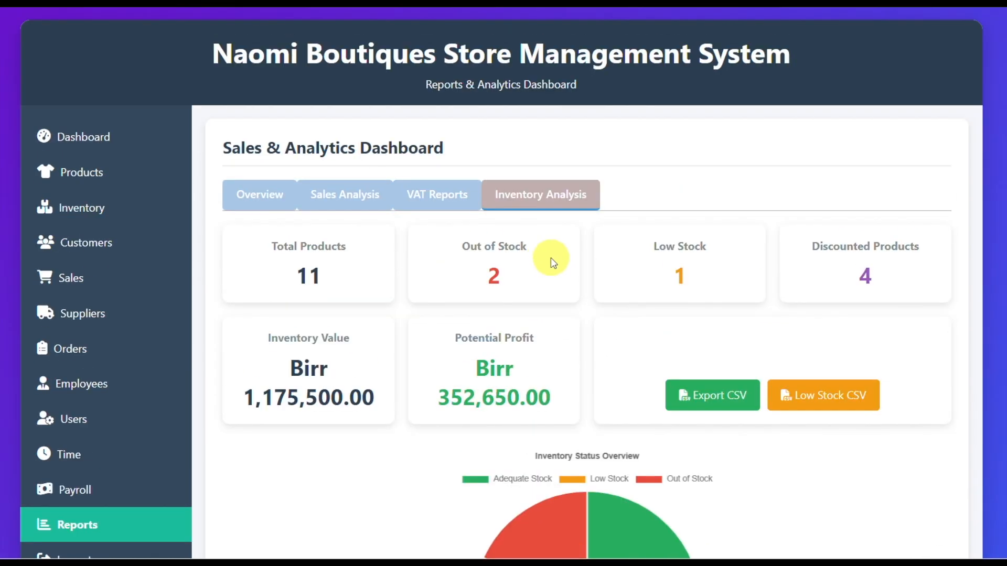
{"action": "scroll", "coordinate": [611, 271], "scroll_direction": "down", "scroll_amount": 2}
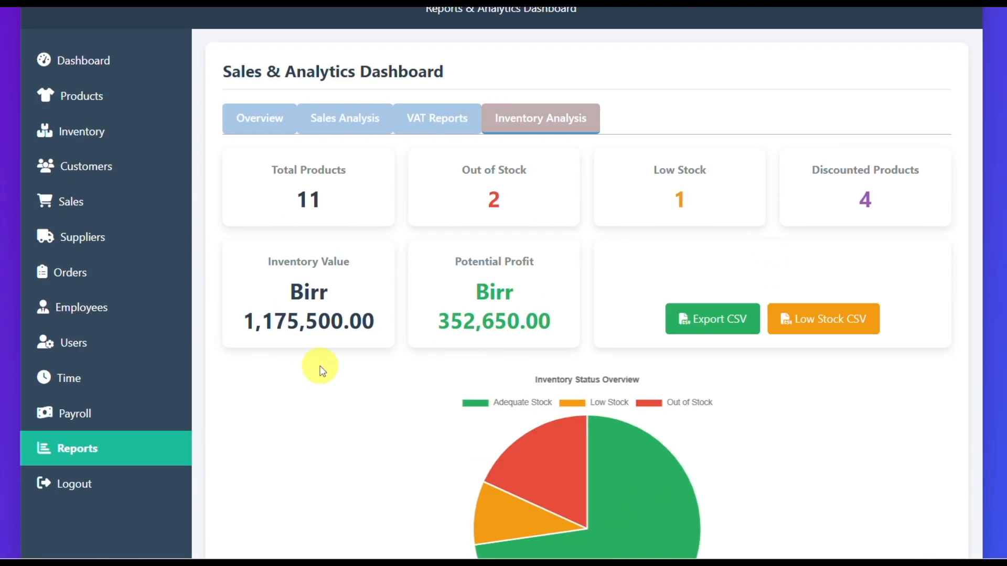
{"action": "scroll", "coordinate": [318, 366], "scroll_direction": "down", "scroll_amount": 4}
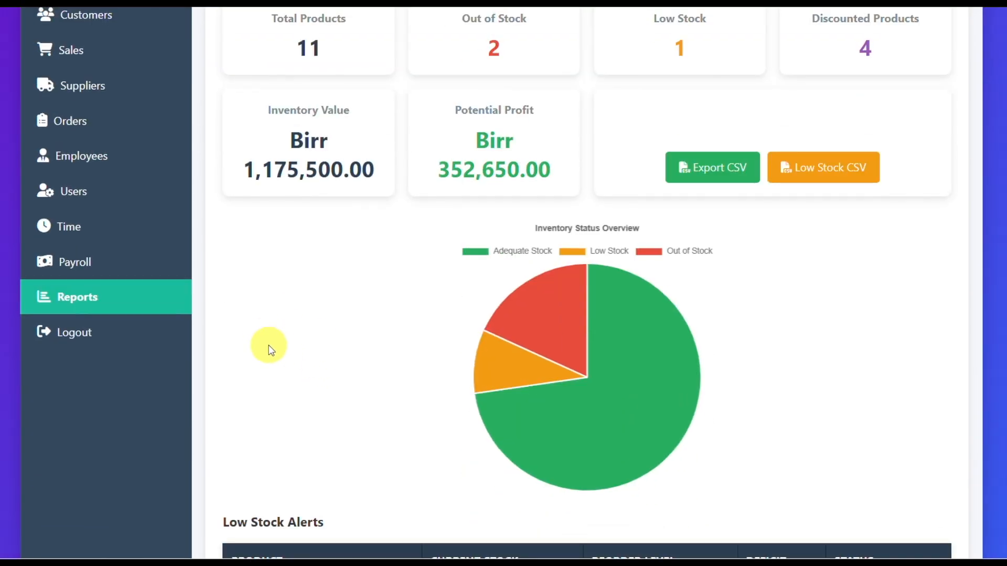
{"action": "scroll", "coordinate": [268, 351], "scroll_direction": "up", "scroll_amount": 2}
{"action": "scroll", "coordinate": [269, 347], "scroll_direction": "up", "scroll_amount": 2}
Step: Log out and sign in again with another account's username and password
{"action": "left_click", "coordinate": [63, 485]}
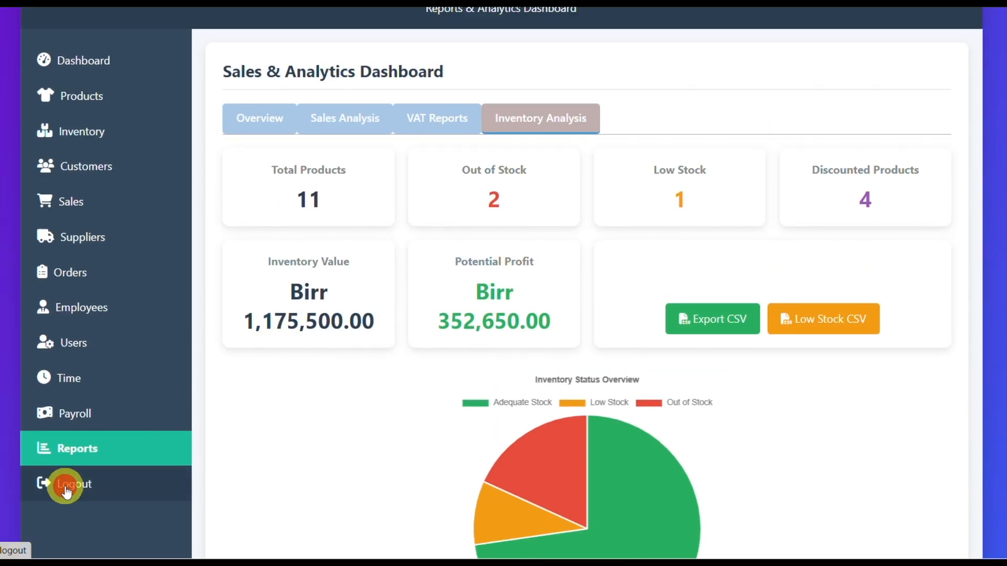
{"action": "left_click", "coordinate": [429, 252]}
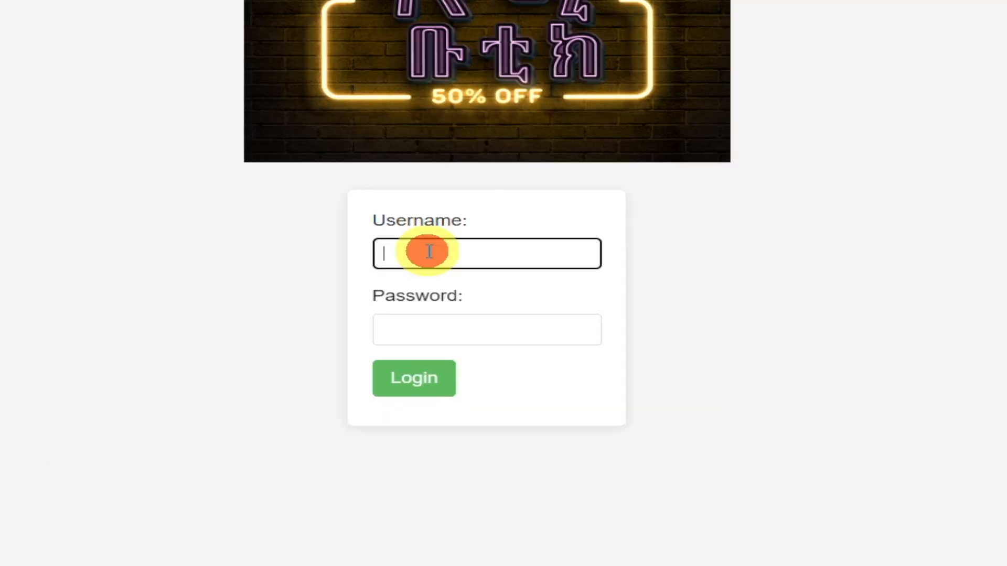
{"action": "type", "text": "Saba"}
{"action": "key", "text": "Tab"}
{"action": "type", "text": "•••••••"}
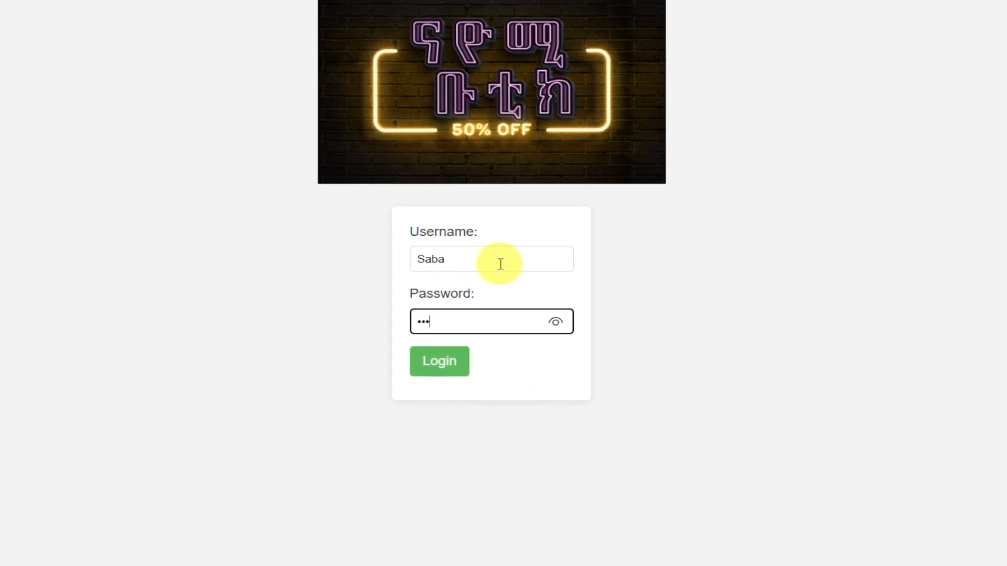
{"action": "key", "text": "Return"}
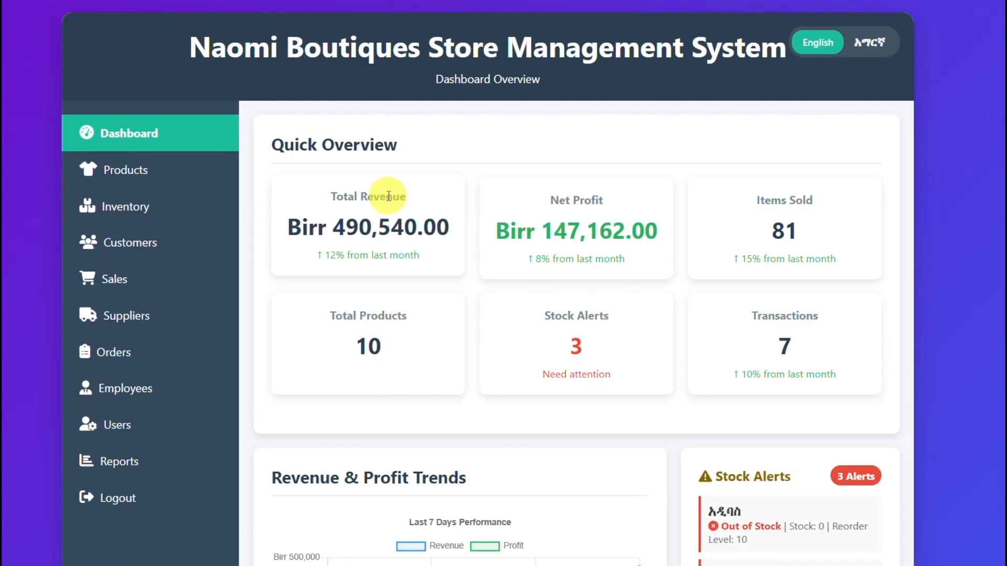
Step: Switch the dashboard language to Amharic and examine its overview figures, revenue and profit trends and stock alerts
{"action": "left_click", "coordinate": [873, 42]}
{"action": "scroll", "coordinate": [572, 252], "scroll_direction": "down", "scroll_amount": 4}
{"action": "scroll", "coordinate": [568, 257], "scroll_direction": "up", "scroll_amount": 1}
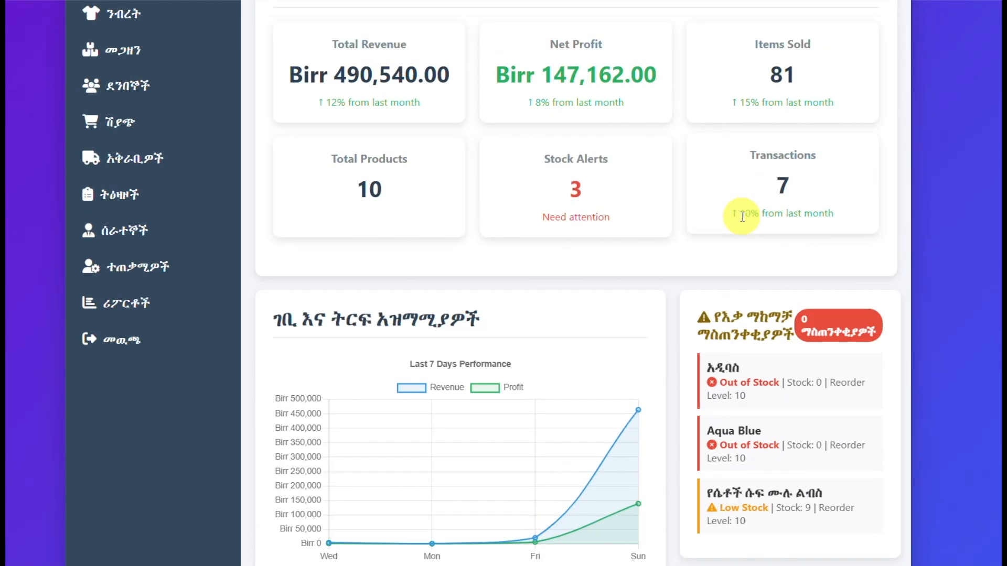
{"action": "scroll", "coordinate": [745, 215], "scroll_direction": "down", "scroll_amount": 1}
{"action": "scroll", "coordinate": [741, 216], "scroll_direction": "down", "scroll_amount": 1}
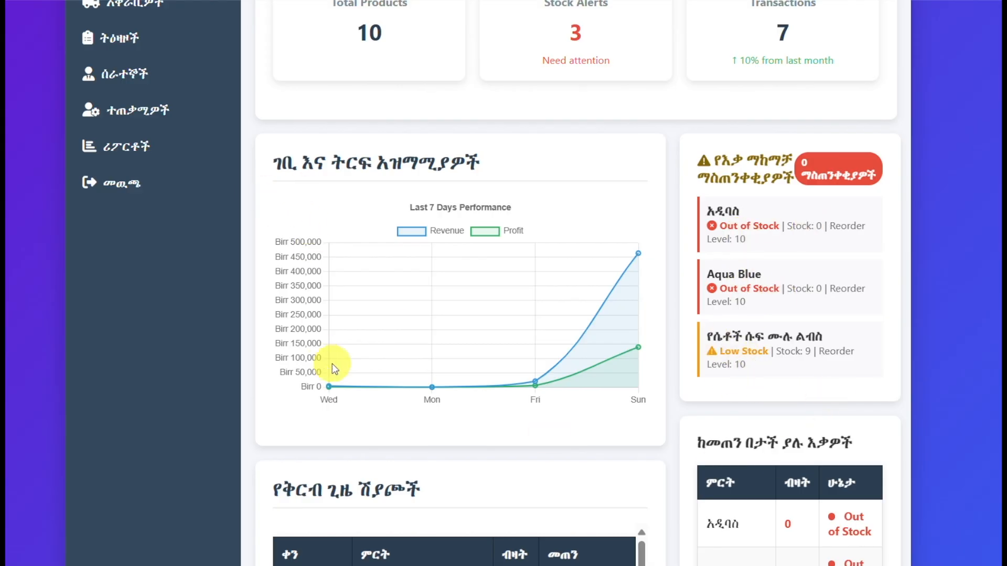
Step: Check the dashboard's recent sales and low-stock tables, and open the product management page
{"action": "scroll", "coordinate": [607, 366], "scroll_direction": "down", "scroll_amount": 3}
{"action": "scroll", "coordinate": [607, 366], "scroll_direction": "down", "scroll_amount": 1}
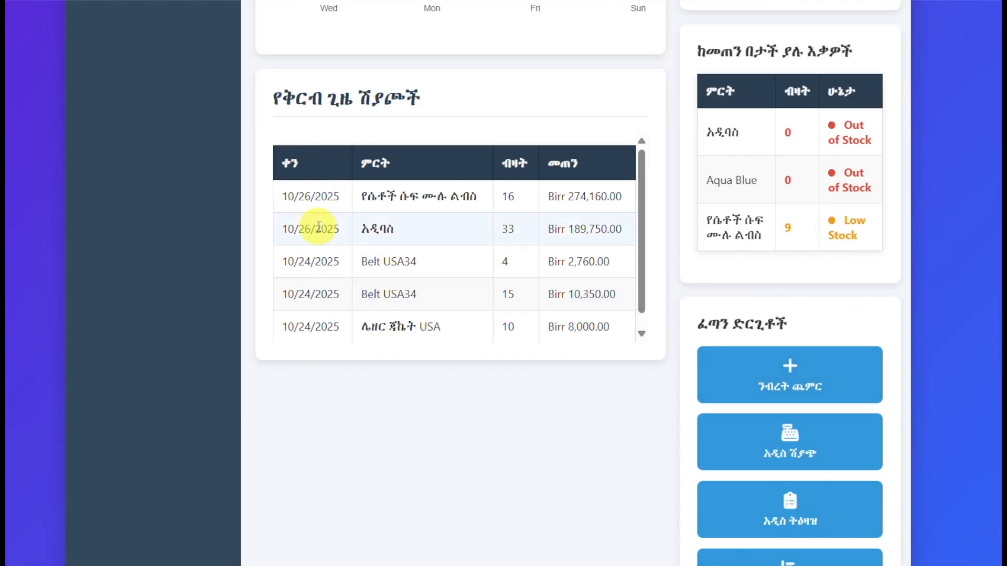
{"action": "left_click", "coordinate": [790, 384]}
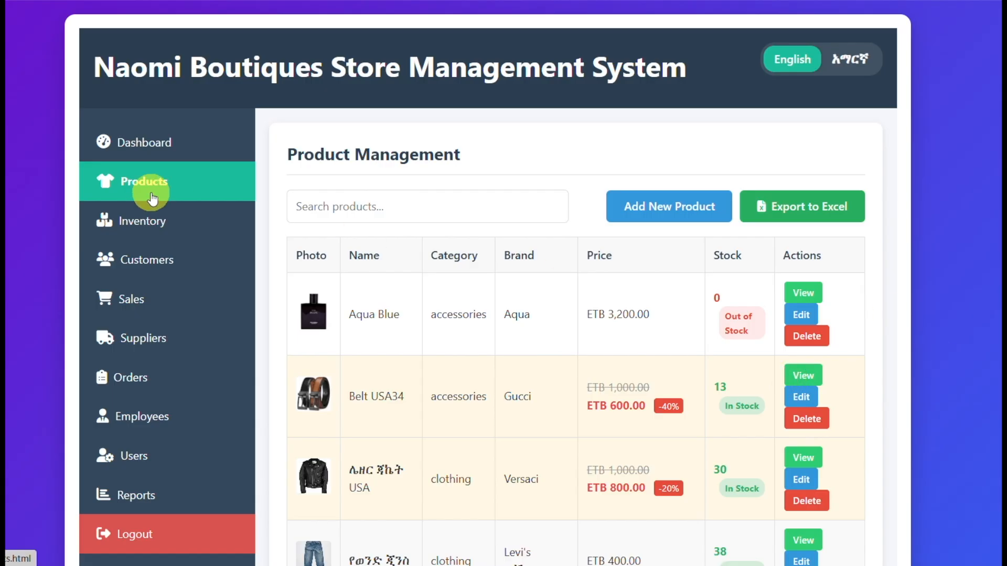
{"action": "scroll", "coordinate": [467, 326], "scroll_direction": "down", "scroll_amount": 5}
{"action": "scroll", "coordinate": [400, 236], "scroll_direction": "up", "scroll_amount": 3}
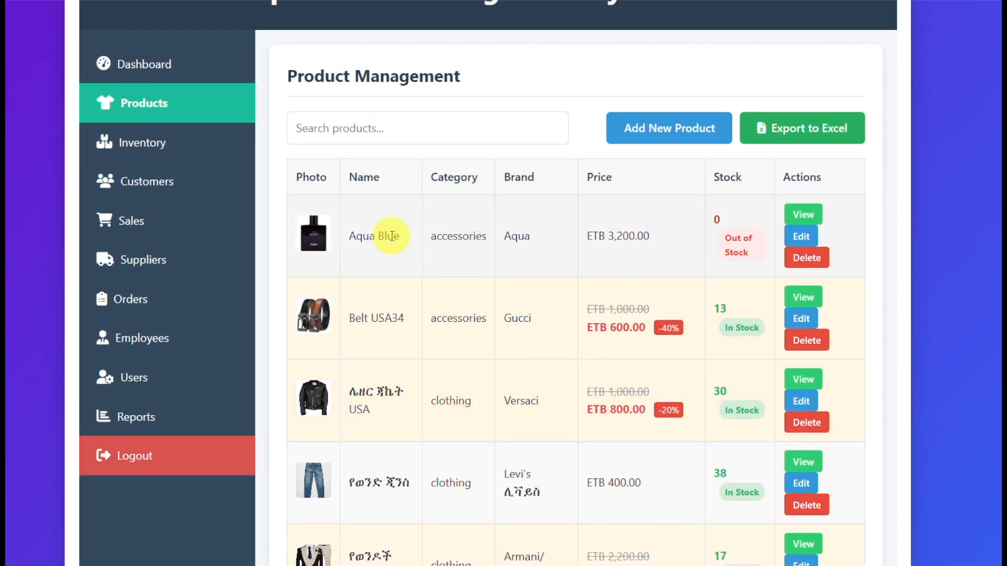
Step: Switch the product management page to Amharic and look through the product list to its last row
{"action": "scroll", "coordinate": [629, 189], "scroll_direction": "up", "scroll_amount": 2}
{"action": "left_click", "coordinate": [848, 63]}
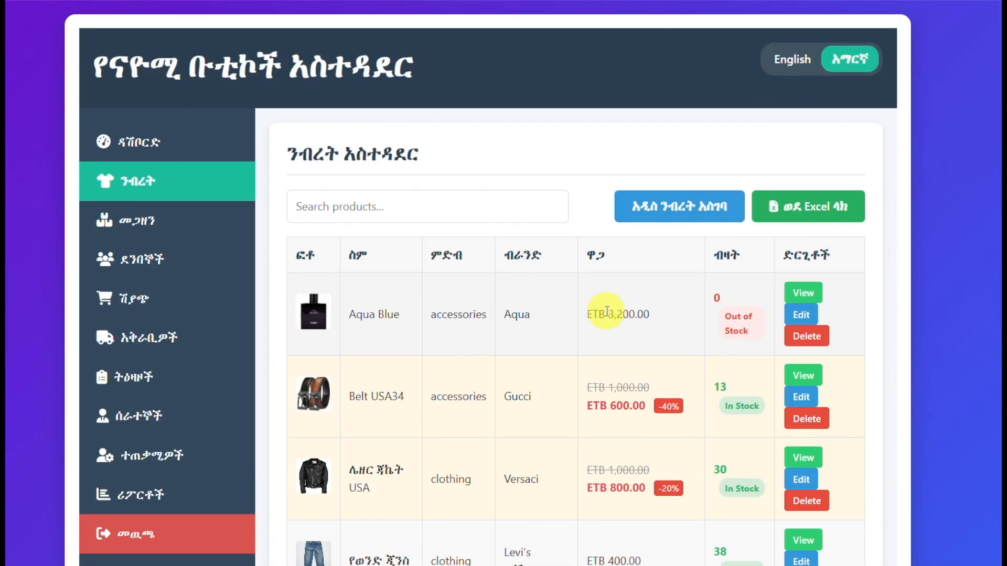
{"action": "scroll", "coordinate": [609, 323], "scroll_direction": "down", "scroll_amount": 10}
{"action": "scroll", "coordinate": [605, 329], "scroll_direction": "down", "scroll_amount": 2}
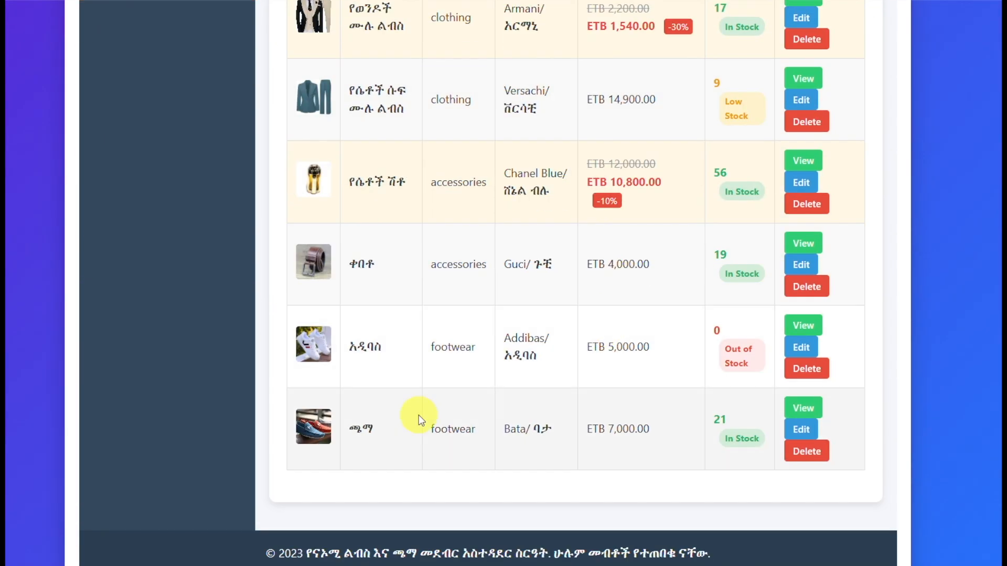
Step: View the details of the ጫማ footwear product, enlarge its photo, and close the details
{"action": "left_click", "coordinate": [808, 408]}
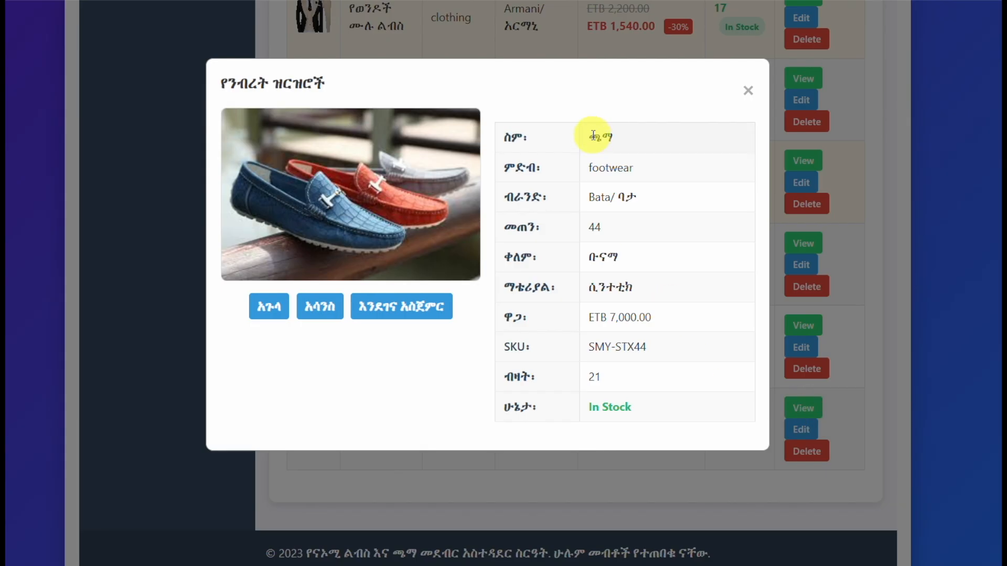
{"action": "left_click", "coordinate": [260, 313]}
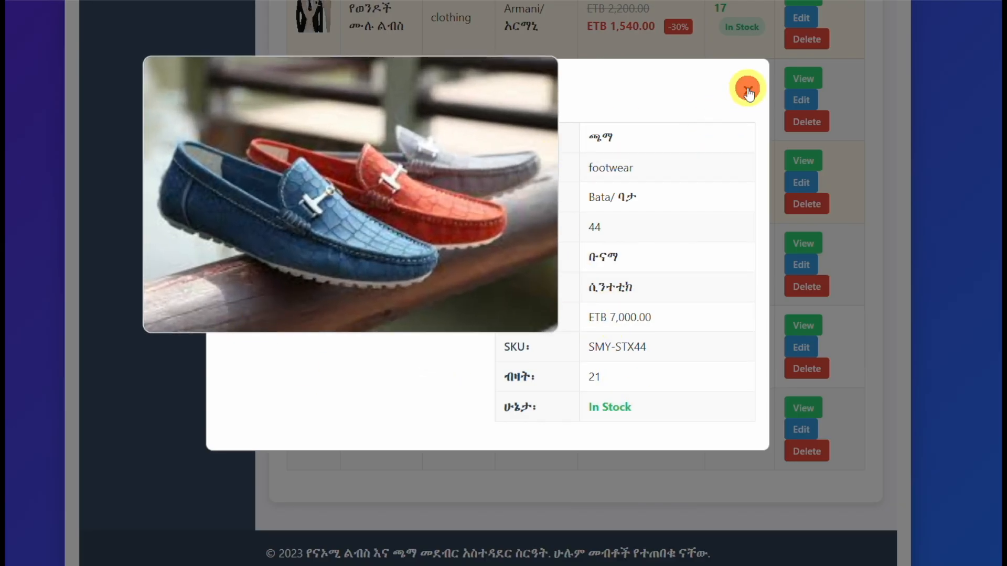
{"action": "left_click", "coordinate": [748, 93]}
Step: Search the product list for "Gu" and clear the search
{"action": "scroll", "coordinate": [702, 189], "scroll_direction": "up", "scroll_amount": 9}
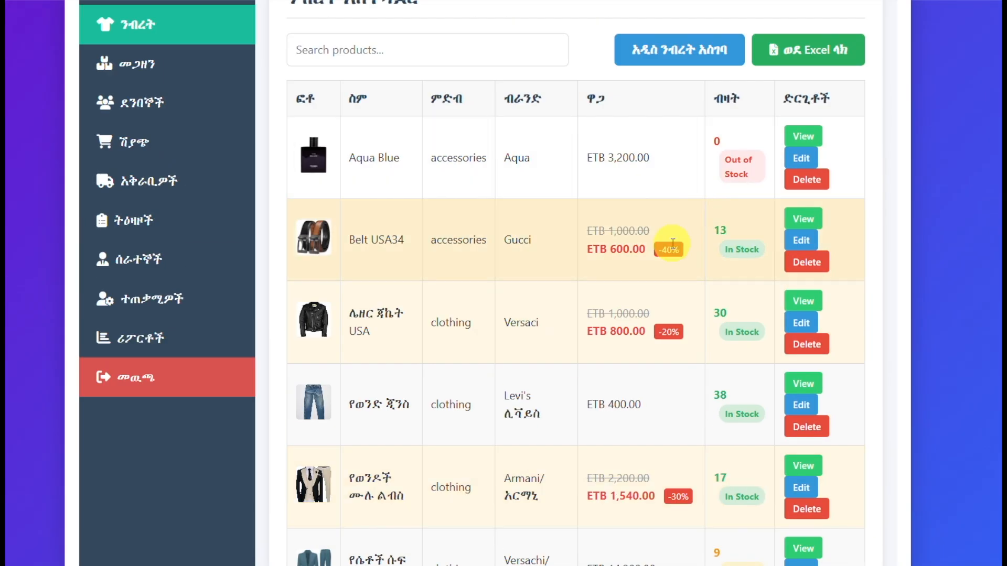
{"action": "scroll", "coordinate": [564, 248], "scroll_direction": "up", "scroll_amount": 2}
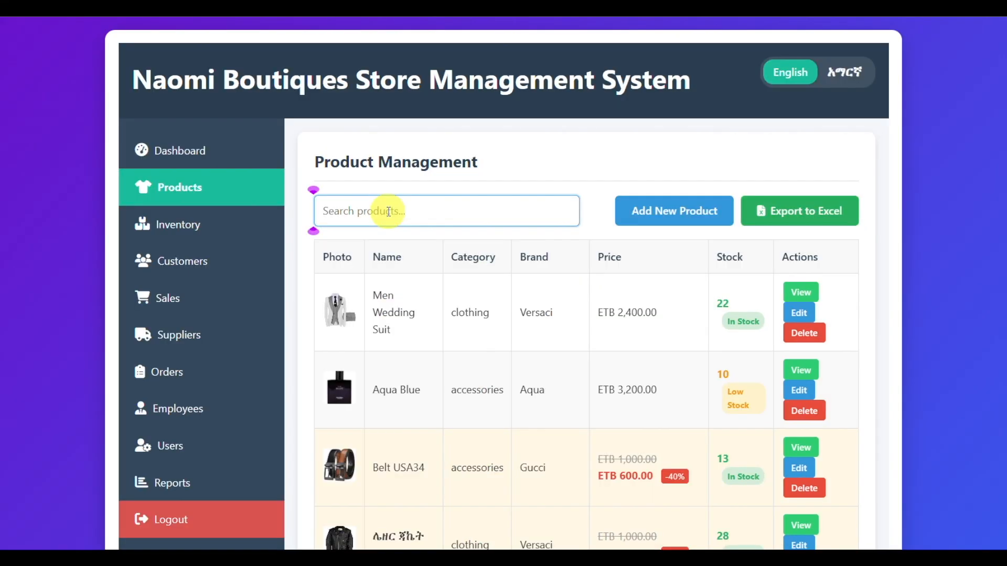
{"action": "type", "text": "Guc"}
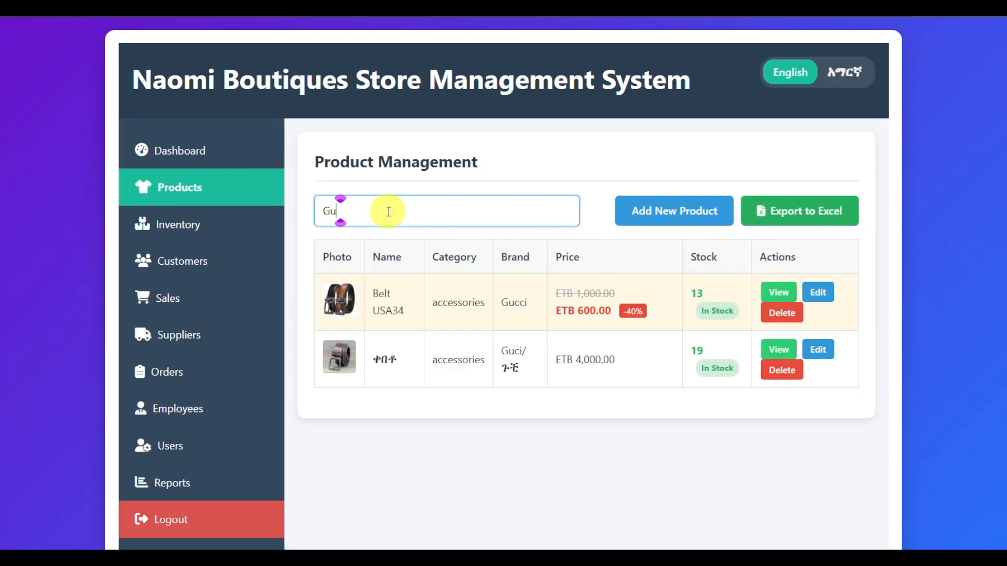
{"action": "key", "text": "BackSpace"}
{"action": "key", "text": "BackSpace"}
Step: Search the product list for "versa" and clear the search
{"action": "type", "text": "versa"}
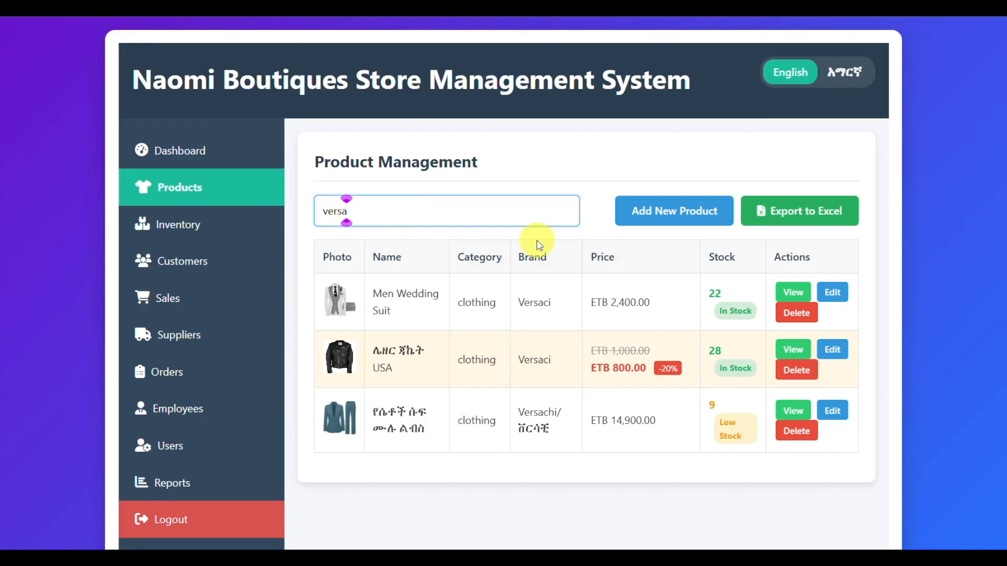
{"action": "key", "text": "BackSpace"}
{"action": "key", "text": "BackSpace"}
{"action": "key", "text": "BackSpace"}
{"action": "key", "text": "BackSpace"}
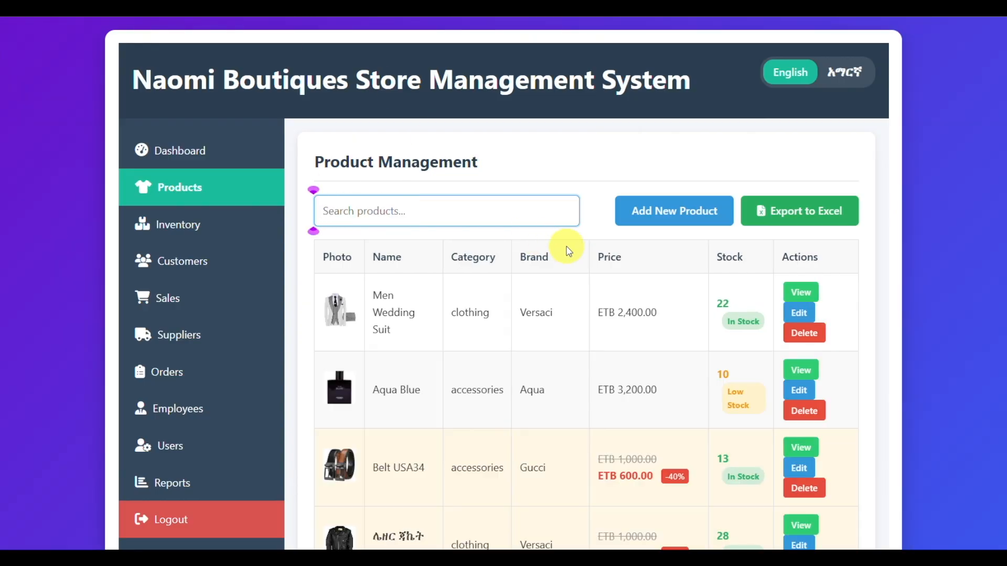
Step: Search the product list for "weddi" and clear the search
{"action": "type", "text": "weddi"}
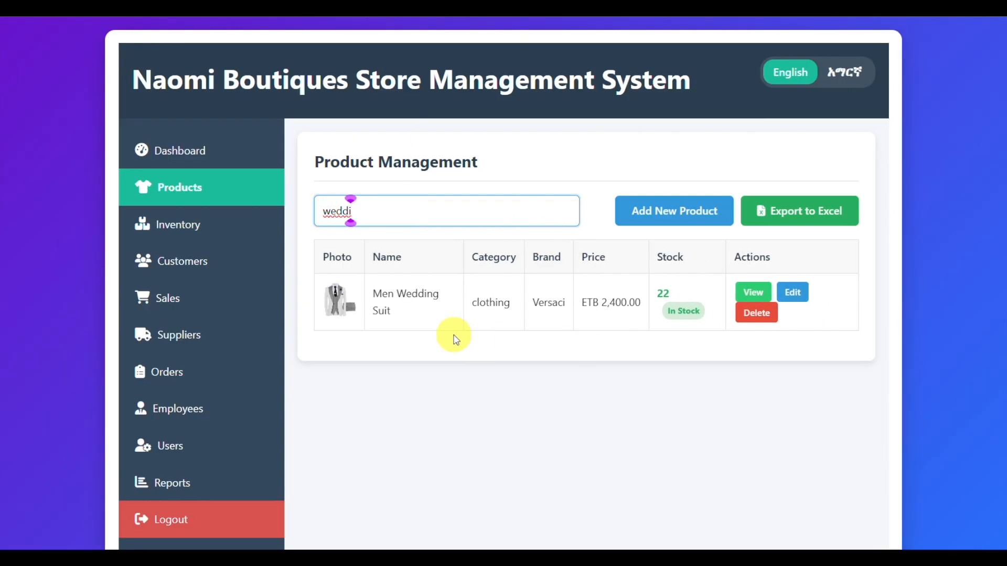
{"action": "key", "text": "BackSpace"}
{"action": "key", "text": "BackSpace"}
{"action": "key", "text": "BackSpace"}
{"action": "key", "text": "BackSpace"}
{"action": "key", "text": "BackSpace"}
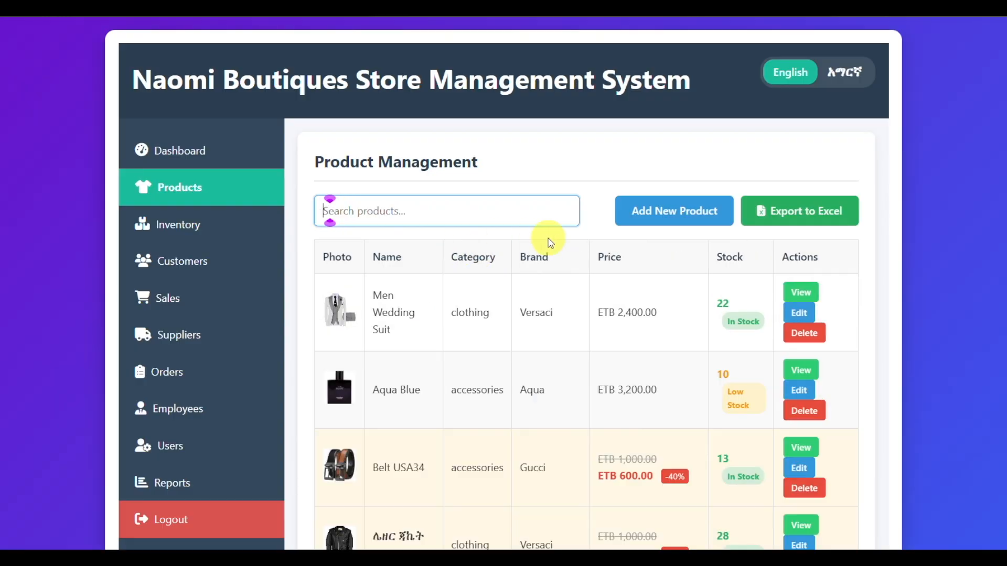